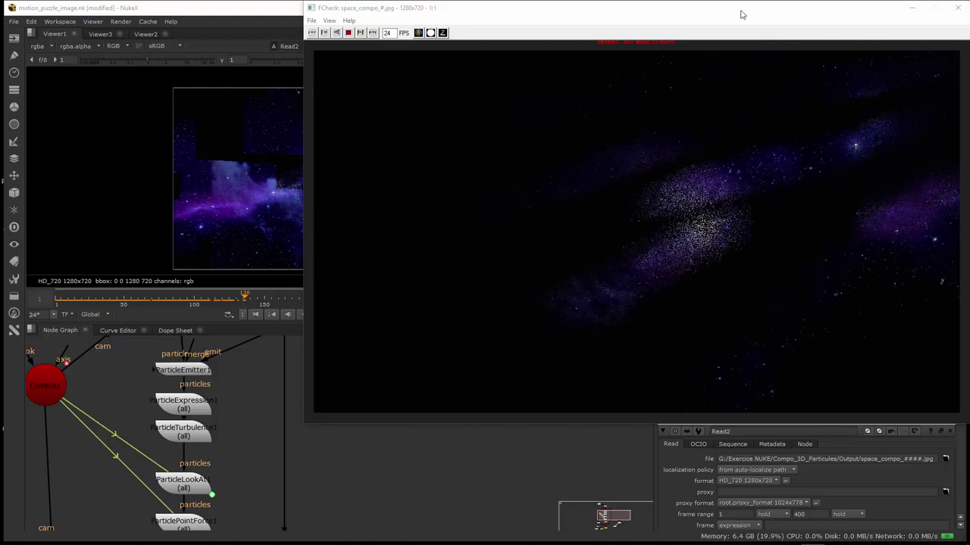
Reposition and close the FCheck playback window showing the rendered space_compo sequence.
{"action": "left_click_drag", "start_coordinate": [734, 14], "coordinate": [704, 60]}
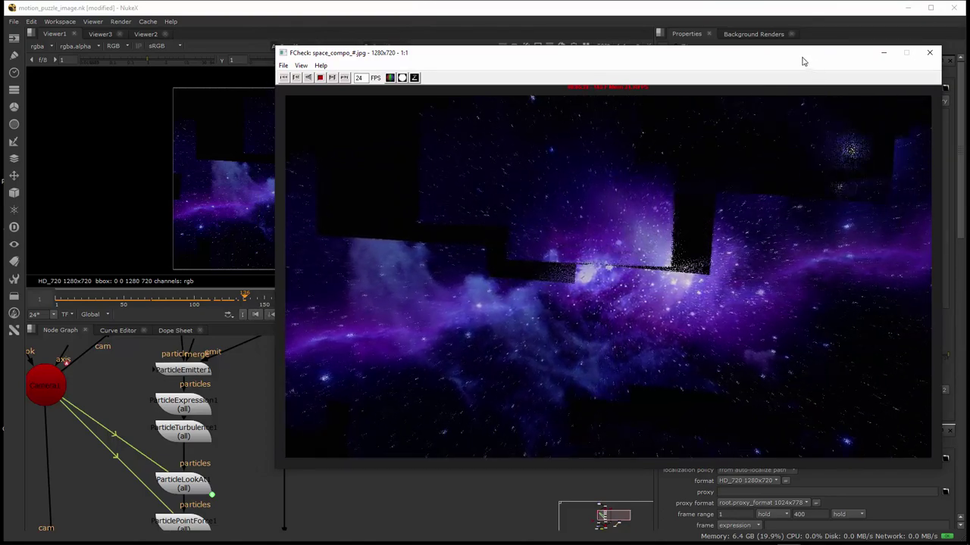
{"action": "left_click_drag", "start_coordinate": [803, 57], "coordinate": [786, 55]}
{"action": "left_click", "coordinate": [912, 51]}
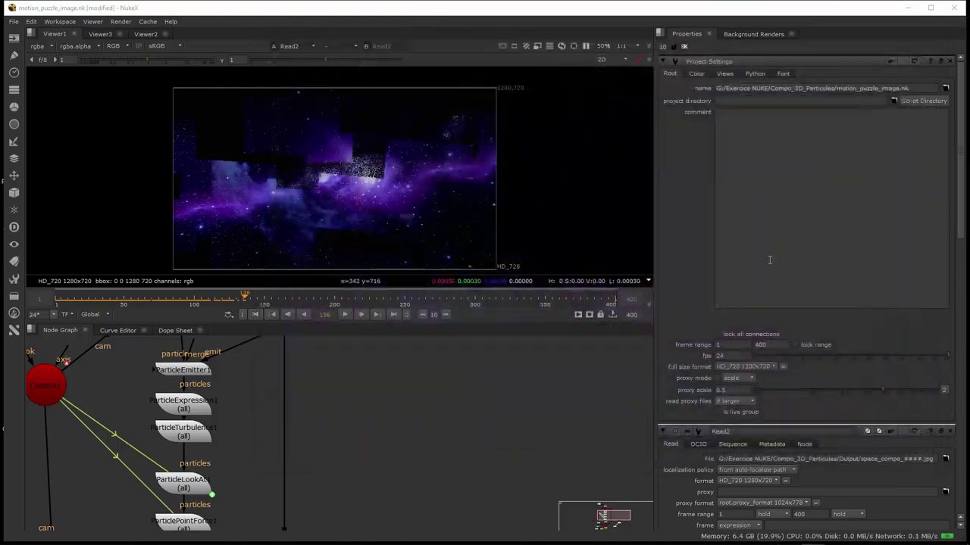
Examine the node graph from Project3D1 and the two cards through the particle chain down to Scene1.
{"action": "middle_click_drag", "start_coordinate": [339, 415], "coordinate": [514, 502]}
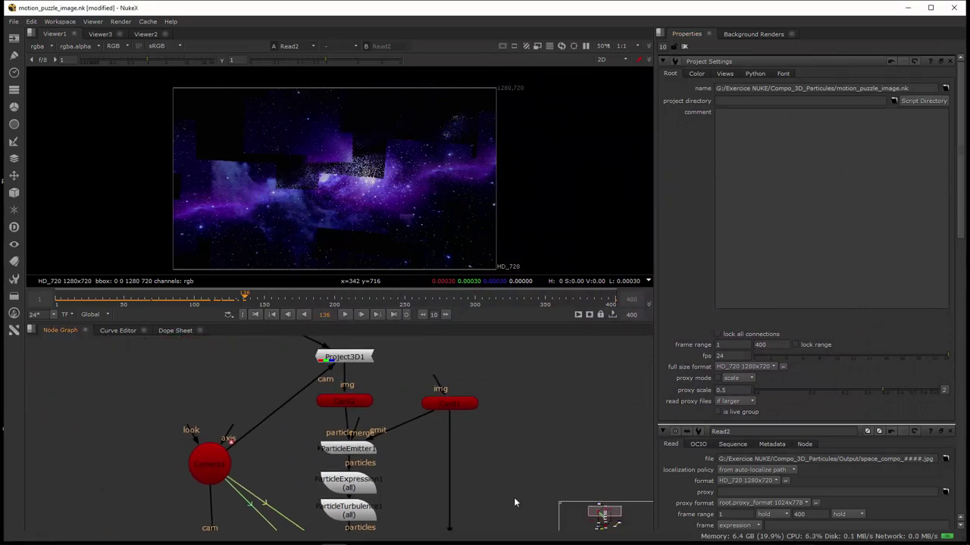
{"action": "scroll", "coordinate": [494, 489], "scroll_direction": "up", "scroll_amount": 2}
{"action": "middle_click_drag", "start_coordinate": [460, 515], "coordinate": [501, 525]}
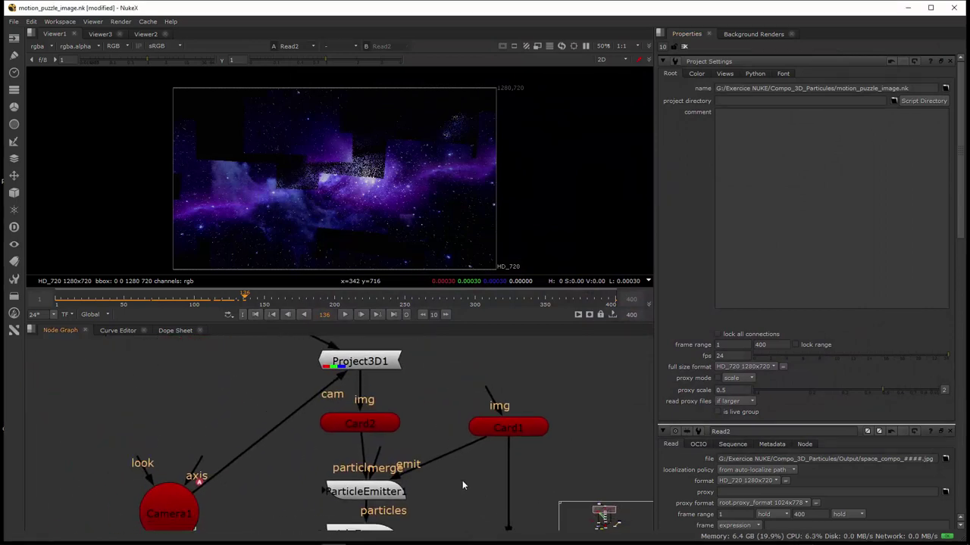
{"action": "left_click_drag", "start_coordinate": [372, 434], "coordinate": [379, 429]}
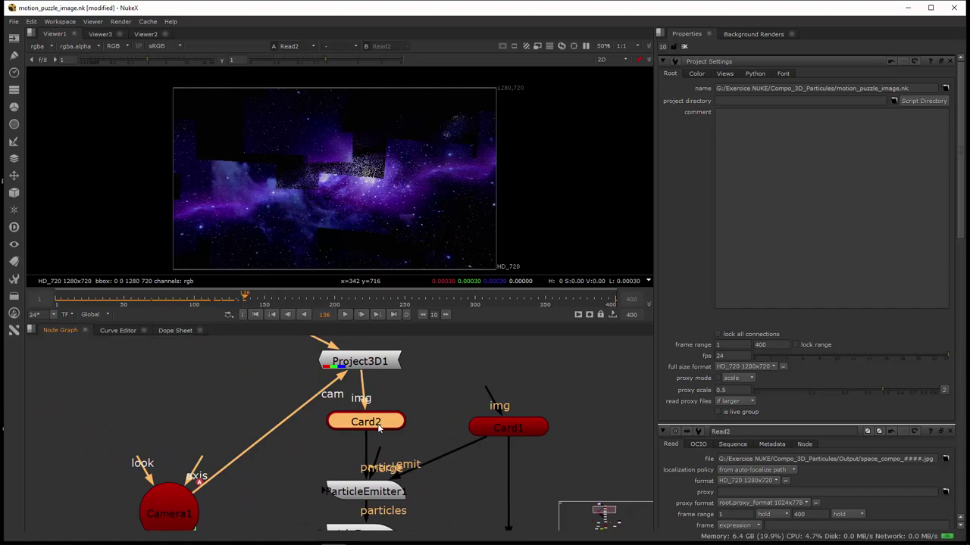
{"action": "middle_click_drag", "start_coordinate": [270, 466], "coordinate": [275, 397]}
{"action": "scroll", "coordinate": [273, 438], "scroll_direction": "down", "scroll_amount": 3}
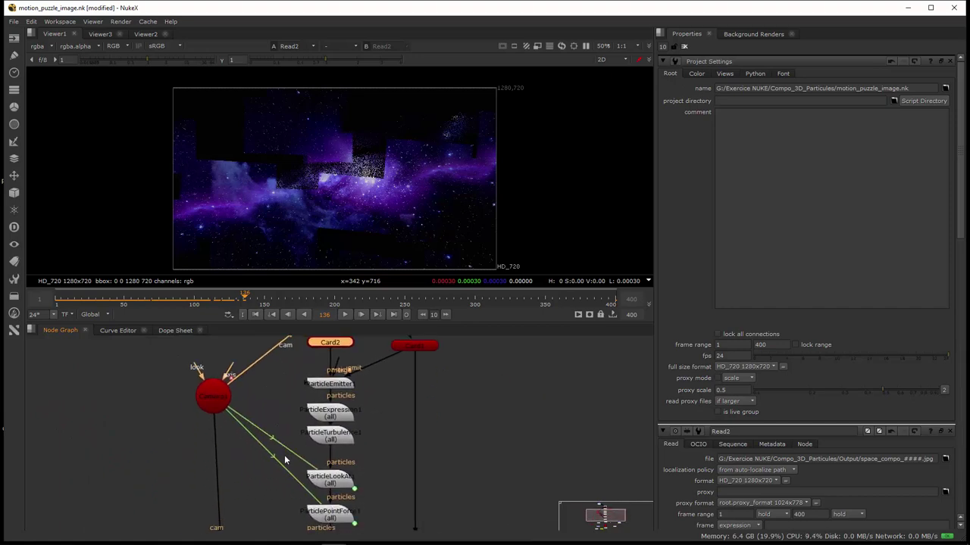
{"action": "middle_click_drag", "start_coordinate": [285, 459], "coordinate": [282, 414]}
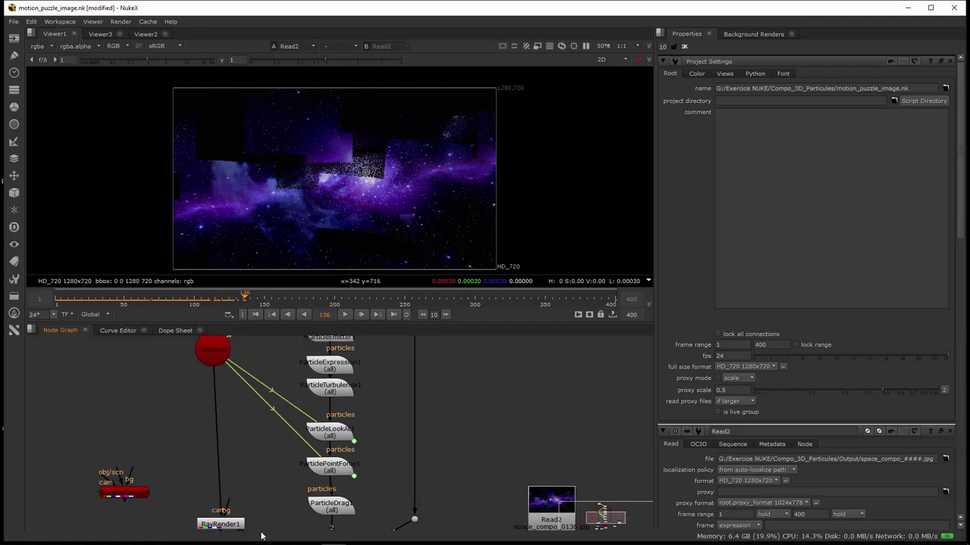
{"action": "scroll", "coordinate": [260, 537], "scroll_direction": "down", "scroll_amount": 2}
{"action": "middle_click_drag", "start_coordinate": [266, 513], "coordinate": [265, 444]}
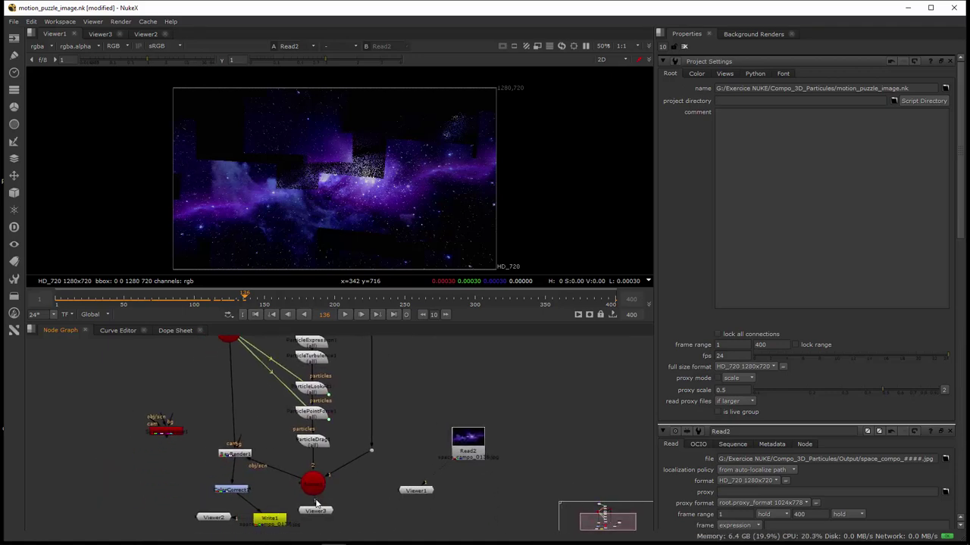
{"action": "left_click_drag", "start_coordinate": [317, 493], "coordinate": [317, 488]}
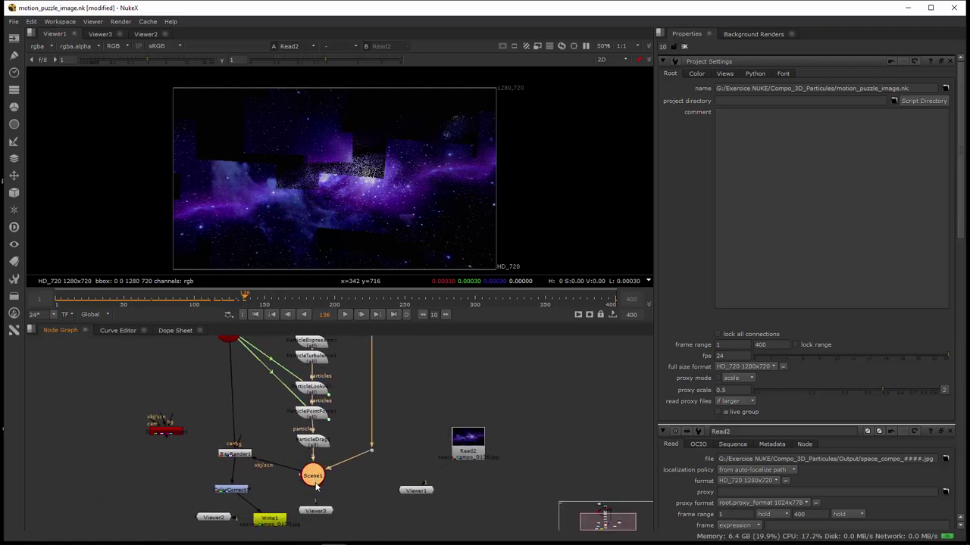
{"action": "scroll", "coordinate": [317, 487], "scroll_direction": "up", "scroll_amount": 3}
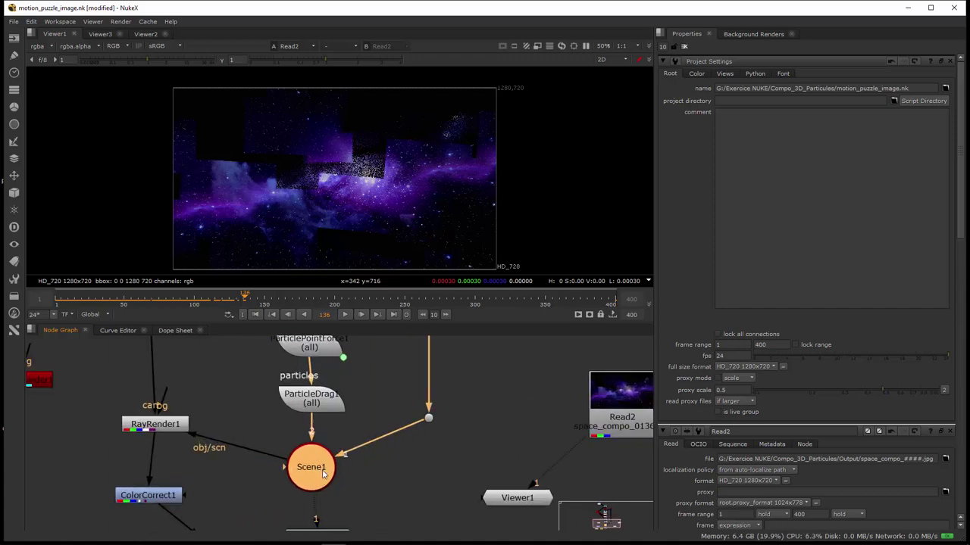
{"action": "middle_click_drag", "start_coordinate": [322, 472], "coordinate": [330, 471]}
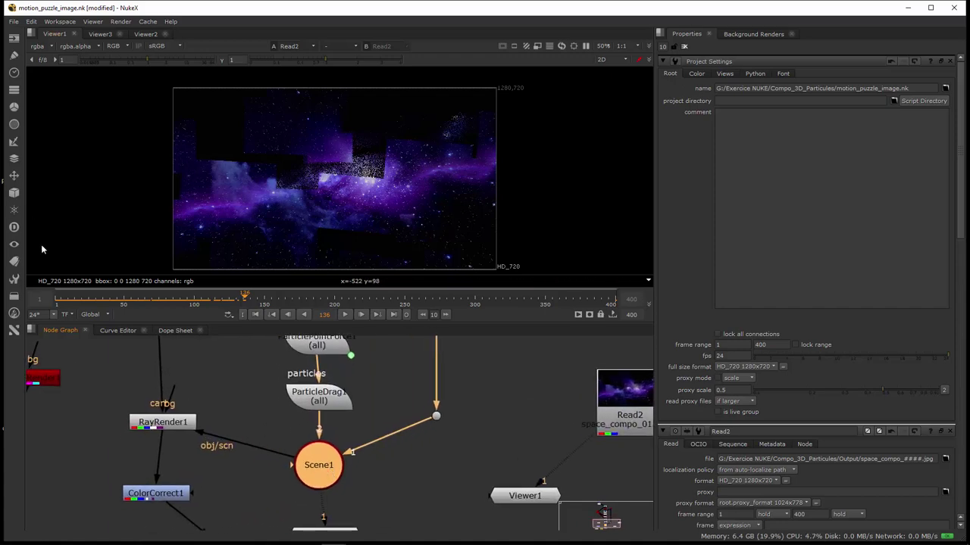
Review the available 3D nodes, including Geometry and Camera, and find Camera1 and the cards in the node graph.
{"action": "left_click", "coordinate": [14, 195]}
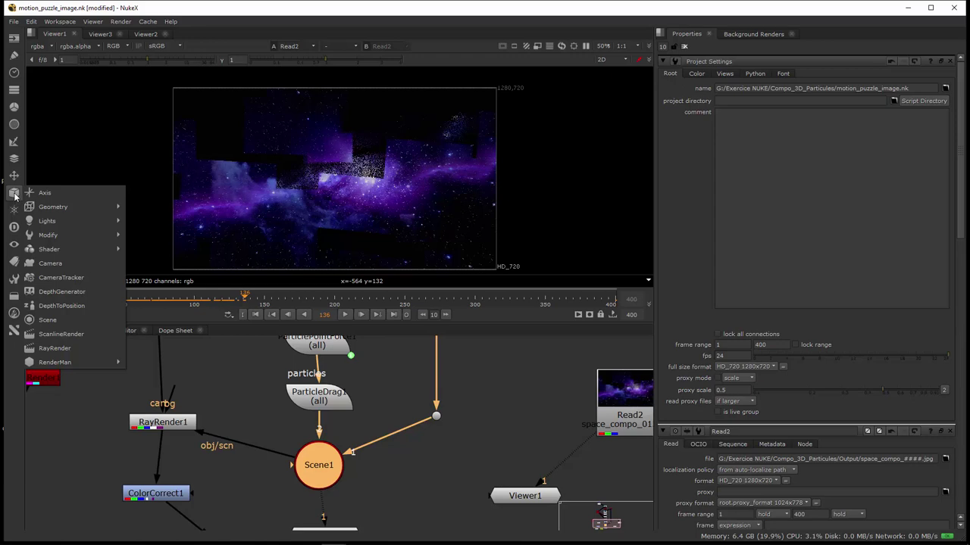
{"action": "mouse_move", "coordinate": [88, 205]}
{"action": "scroll", "coordinate": [350, 475], "scroll_direction": "up", "scroll_amount": 5}
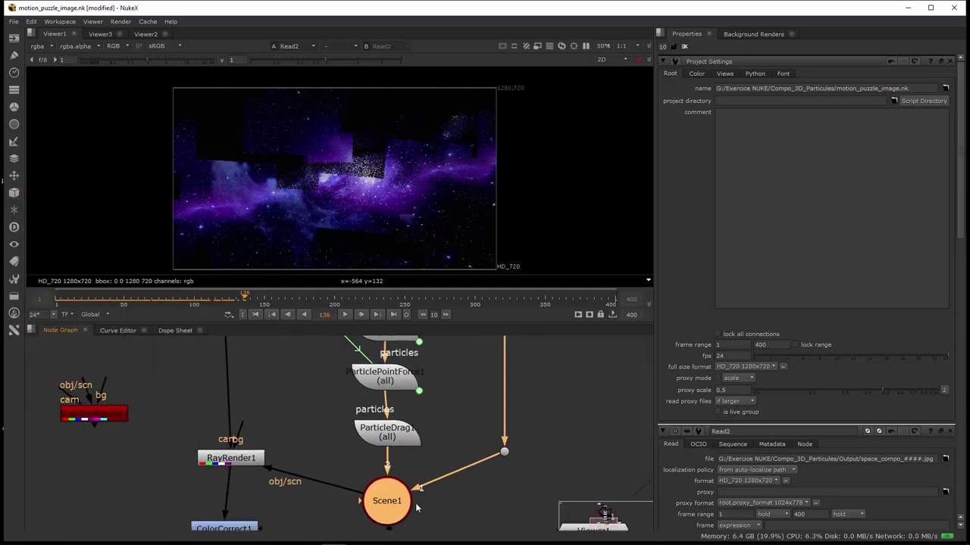
{"action": "scroll", "coordinate": [256, 420], "scroll_direction": "up", "scroll_amount": 5}
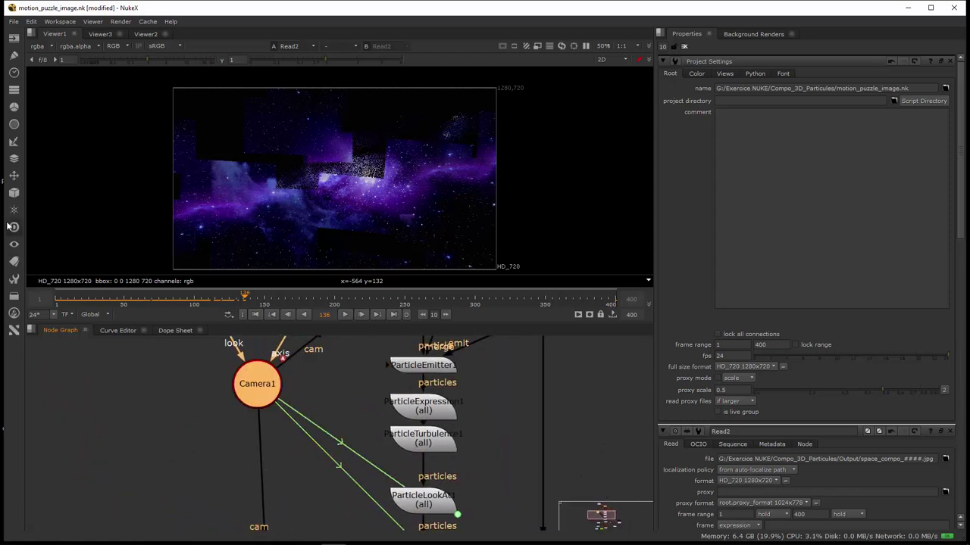
{"action": "left_click", "coordinate": [13, 192]}
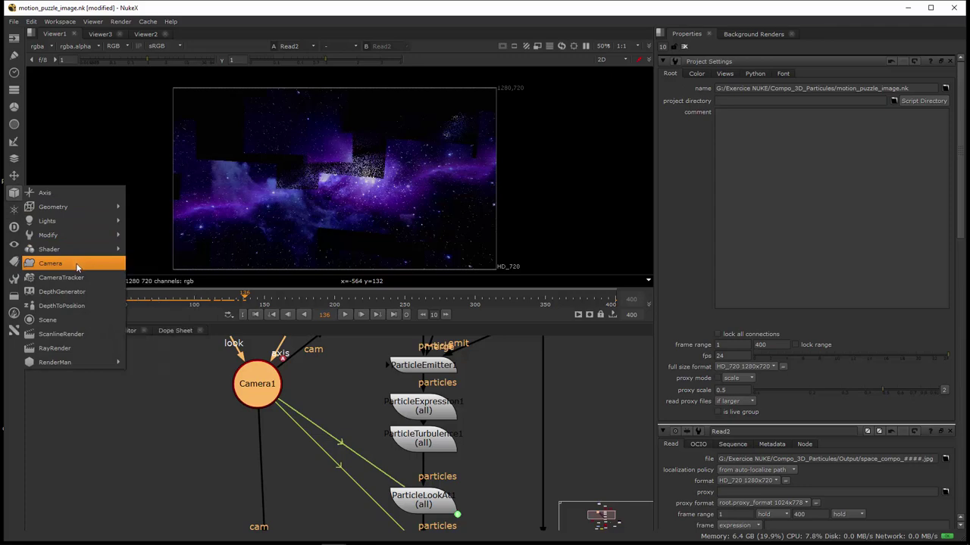
{"action": "left_click", "coordinate": [186, 488]}
{"action": "middle_click_drag", "start_coordinate": [319, 496], "coordinate": [247, 506]}
{"action": "middle_click_drag", "start_coordinate": [318, 410], "coordinate": [325, 513]}
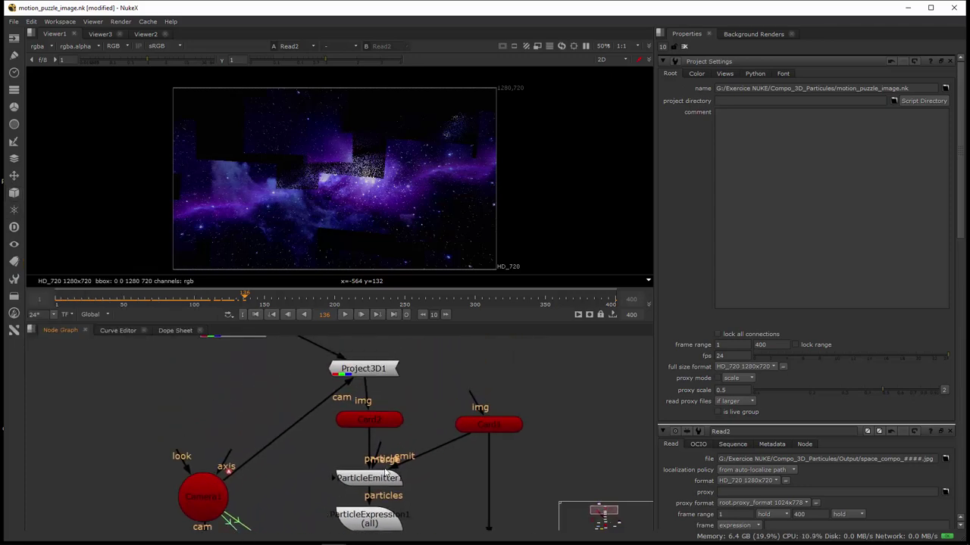
Show the 3D scene in Viewer3 and select Camera1 in it.
{"action": "left_click", "coordinate": [100, 34]}
{"action": "left_click_drag", "start_coordinate": [417, 224], "coordinate": [144, 187], "text": "ctrl"}
{"action": "left_click", "coordinate": [98, 152]}
Examine how Camera1 and Scene1 feed RayRender1, and find RayRender among the available 3D nodes.
{"action": "middle_click_drag", "start_coordinate": [344, 422], "coordinate": [292, 304]}
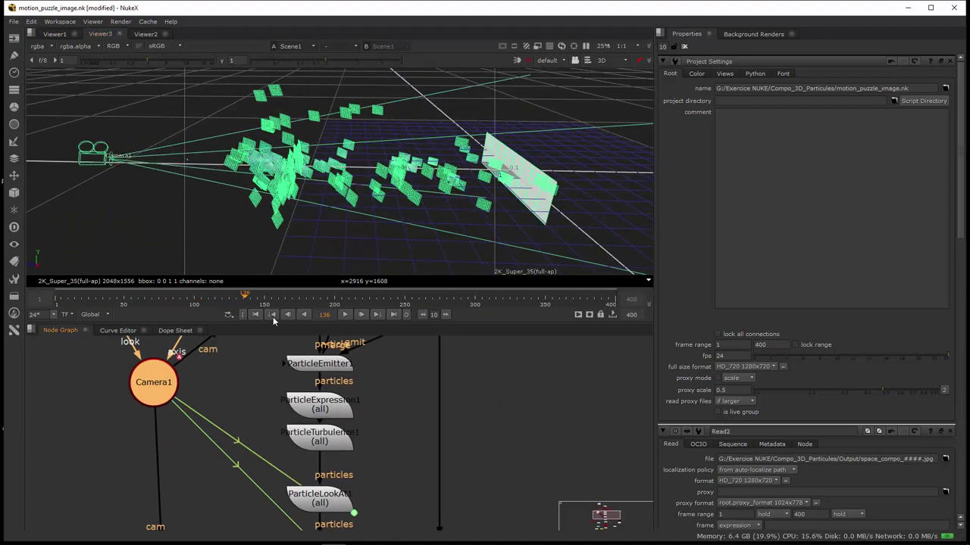
{"action": "middle_click_drag", "start_coordinate": [338, 441], "coordinate": [337, 333]}
{"action": "middle_click_drag", "start_coordinate": [381, 472], "coordinate": [411, 365]}
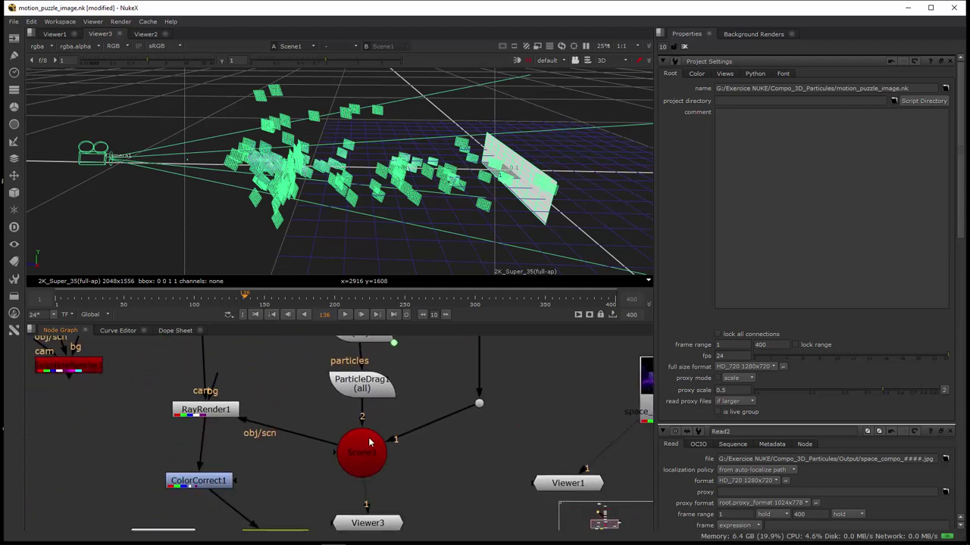
{"action": "left_click_drag", "start_coordinate": [195, 420], "coordinate": [189, 418]}
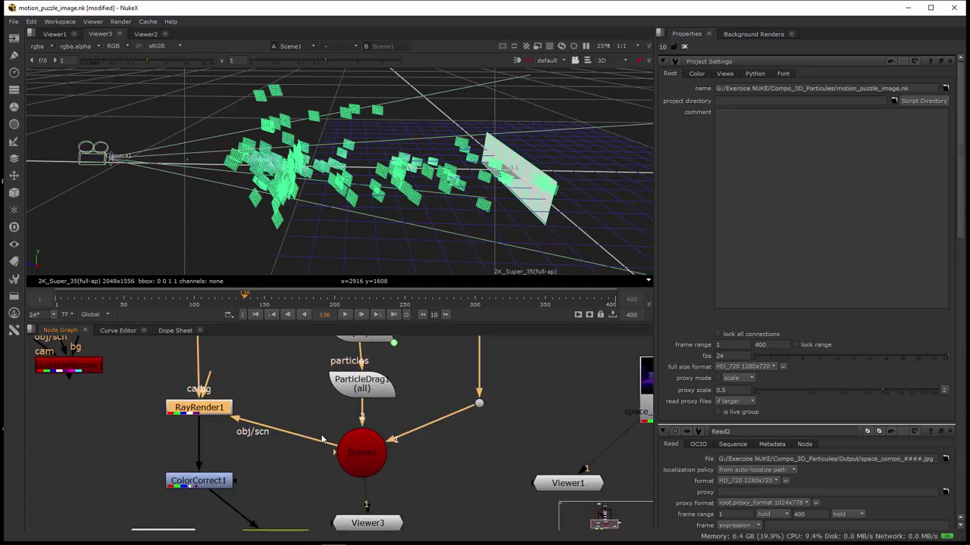
{"action": "middle_click_drag", "start_coordinate": [322, 439], "coordinate": [383, 451]}
{"action": "scroll", "coordinate": [375, 409], "scroll_direction": "down", "scroll_amount": 2}
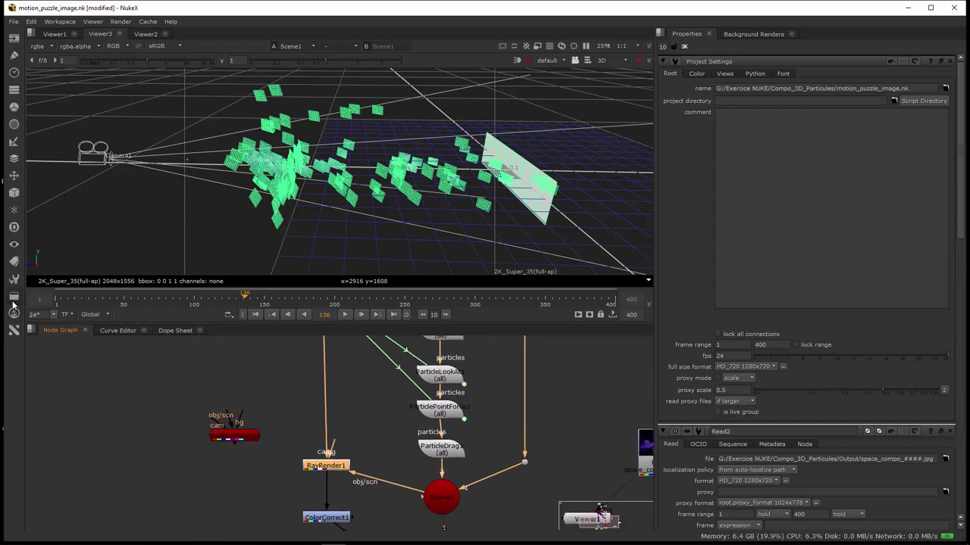
{"action": "left_click", "coordinate": [14, 192]}
{"action": "mouse_move", "coordinate": [67, 256]}
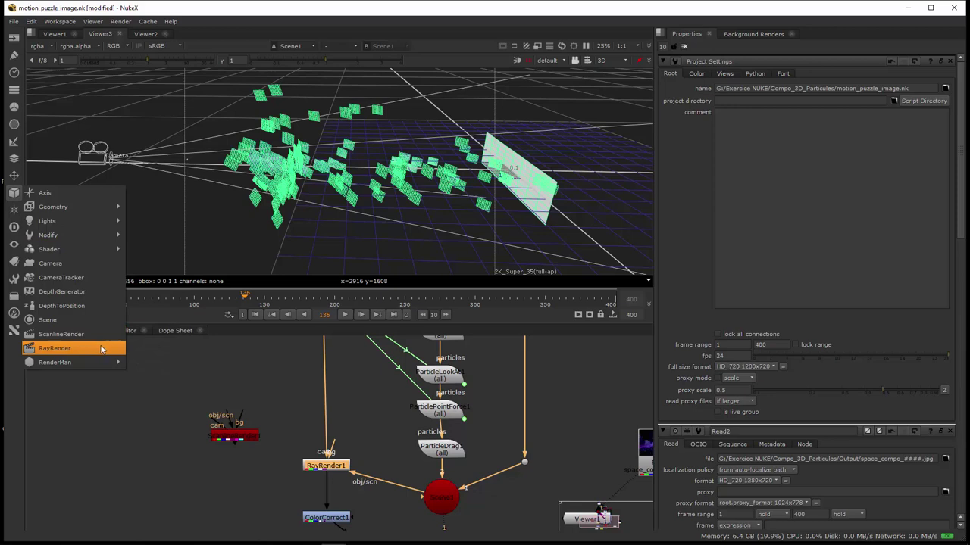
{"action": "left_click", "coordinate": [266, 389]}
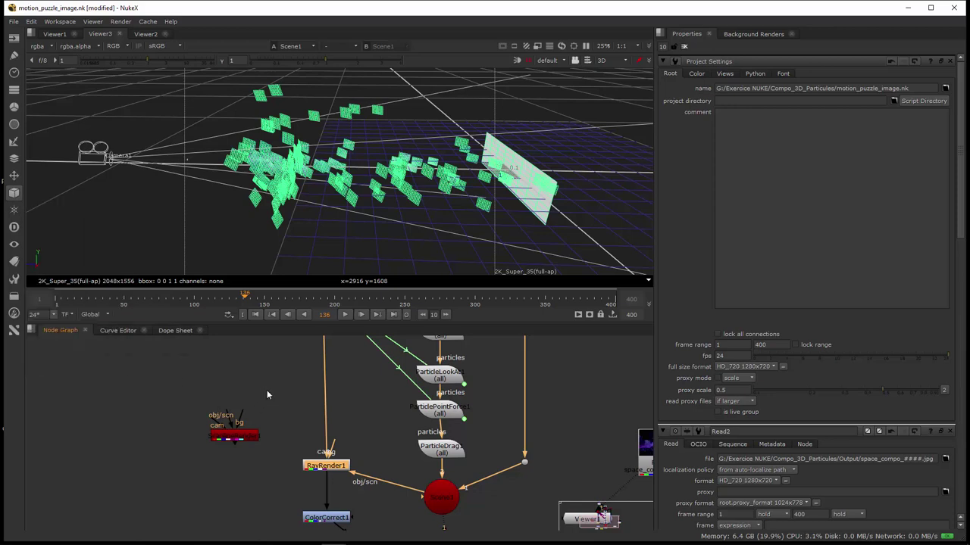
Open RayRender1's properties and review its motion blur and AOV settings.
{"action": "left_click", "coordinate": [338, 467]}
{"action": "double_click", "coordinate": [331, 467]}
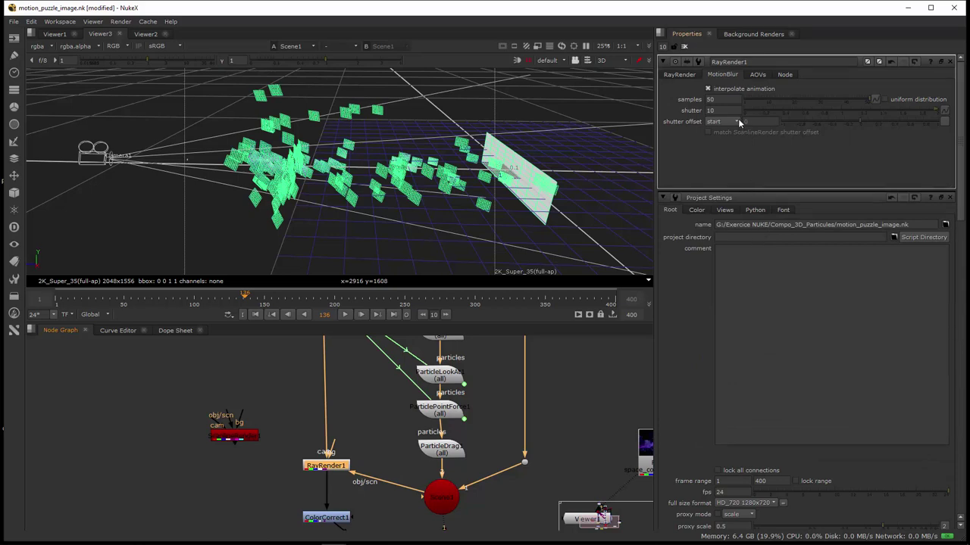
{"action": "left_click", "coordinate": [758, 74]}
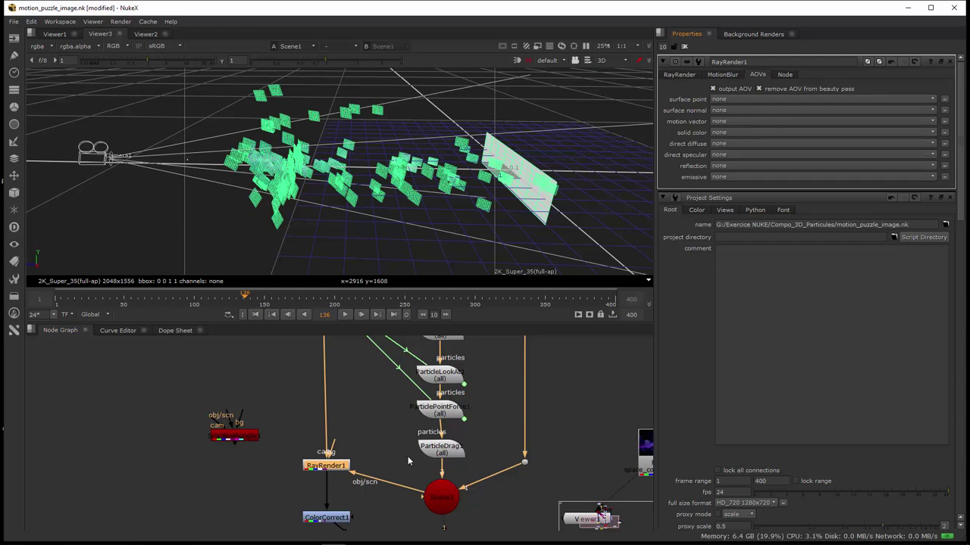
Adjust the spacing of the particle nodes in the graph, from ParticleEmitter1 down to ParticleDrag1.
{"action": "scroll", "coordinate": [364, 481], "scroll_direction": "down", "scroll_amount": 5}
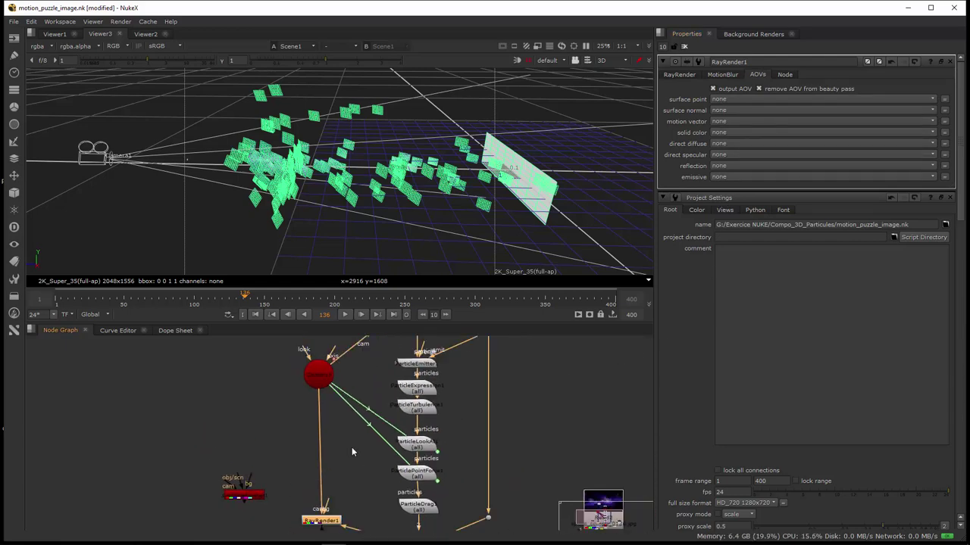
{"action": "middle_click_drag", "start_coordinate": [348, 452], "coordinate": [283, 427]}
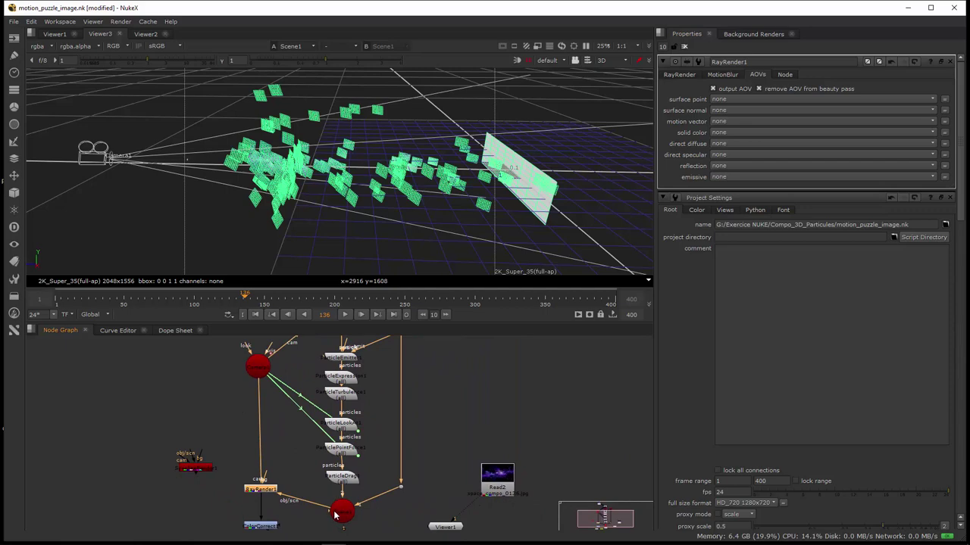
{"action": "middle_click_drag", "start_coordinate": [283, 389], "coordinate": [295, 425]}
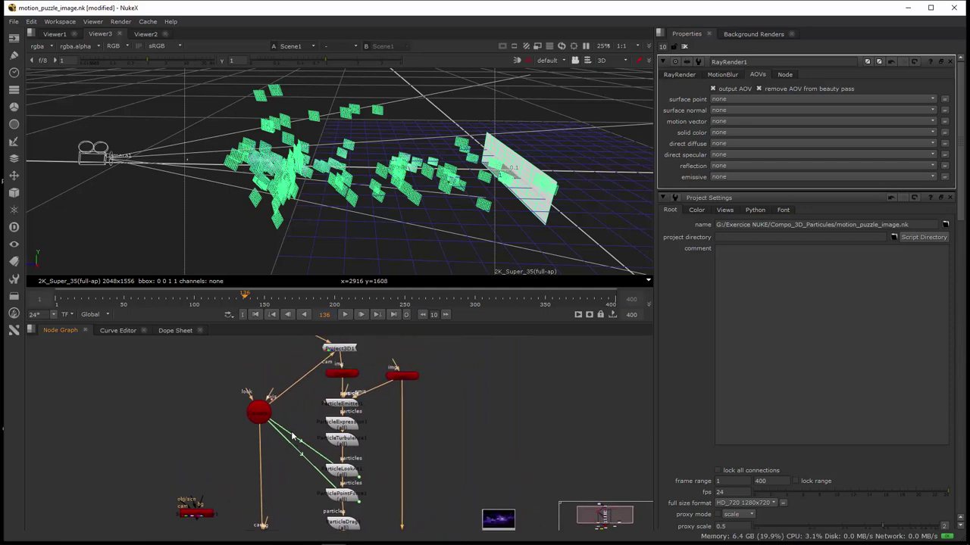
{"action": "left_click_drag", "start_coordinate": [342, 407], "coordinate": [342, 438]}
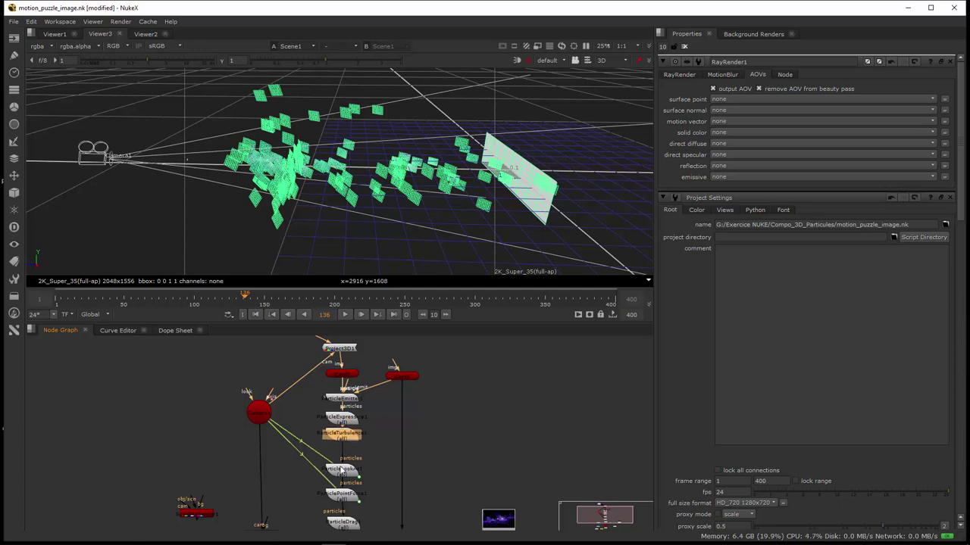
{"action": "left_click_drag", "start_coordinate": [342, 472], "coordinate": [342, 464]}
{"action": "left_click_drag", "start_coordinate": [345, 498], "coordinate": [346, 493]}
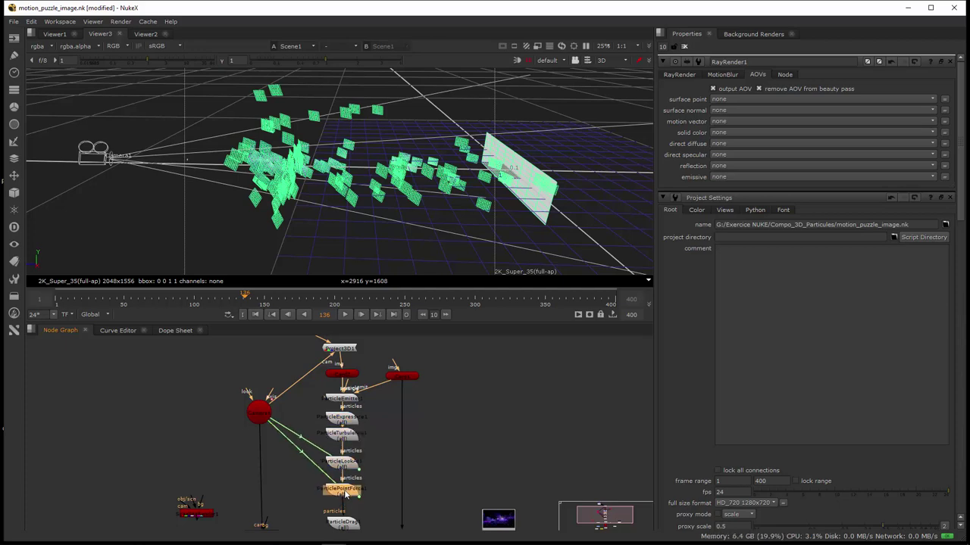
{"action": "left_click_drag", "start_coordinate": [349, 526], "coordinate": [349, 521]}
{"action": "scroll", "coordinate": [345, 451], "scroll_direction": "up", "scroll_amount": 1}
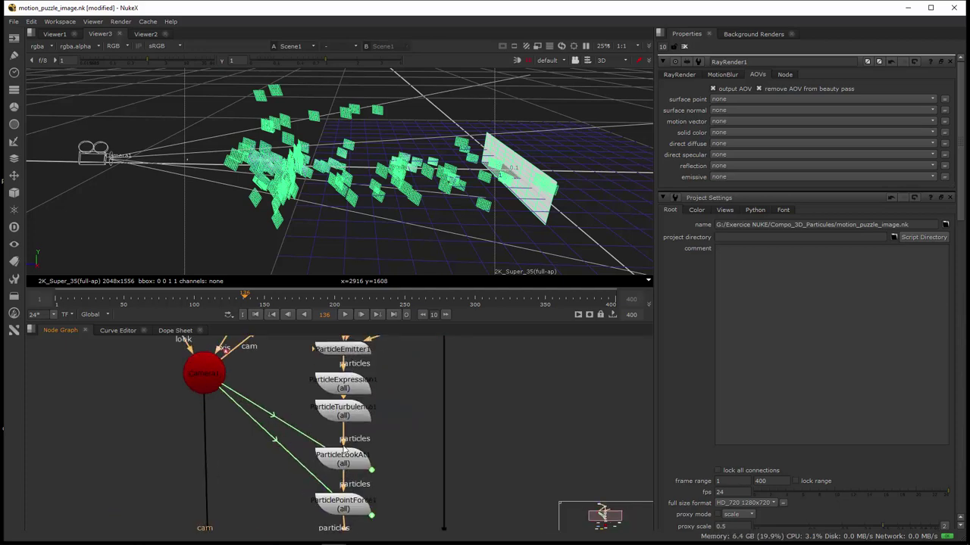
Rearrange the graph so Project3D1 sits above Camera1 with Card2 level beside it, and raise ParticleEmitter1 above ParticleExpression1.
{"action": "scroll", "coordinate": [347, 453], "scroll_direction": "up", "scroll_amount": 1}
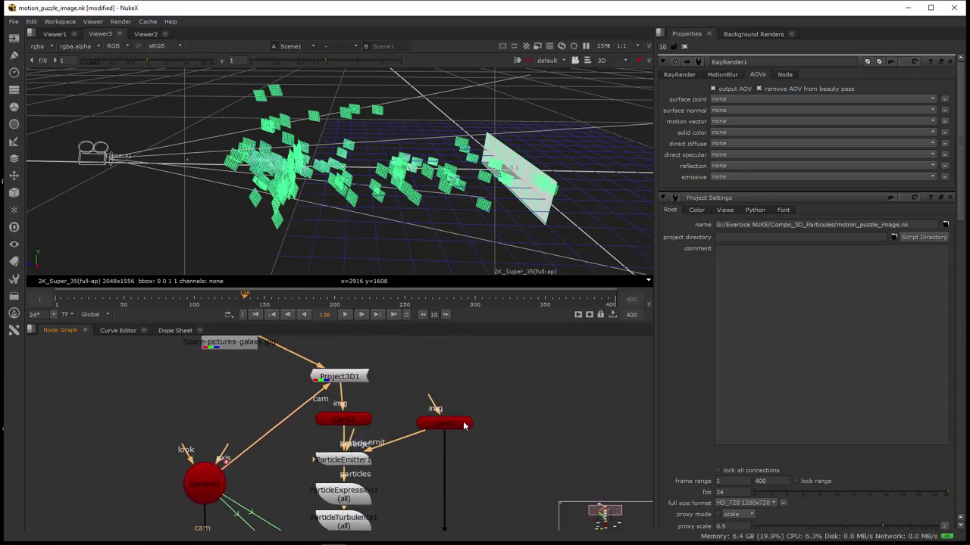
{"action": "left_click_drag", "start_coordinate": [319, 383], "coordinate": [210, 390]}
{"action": "middle_click_drag", "start_coordinate": [282, 382], "coordinate": [279, 455]}
{"action": "left_click_drag", "start_coordinate": [363, 472], "coordinate": [361, 438]}
{"action": "middle_click_drag", "start_coordinate": [428, 474], "coordinate": [433, 387]}
{"action": "scroll", "coordinate": [457, 418], "scroll_direction": "up", "scroll_amount": 2}
{"action": "left_click_drag", "start_coordinate": [375, 446], "coordinate": [375, 428]}
{"action": "middle_click_drag", "start_coordinate": [469, 481], "coordinate": [303, 476]}
{"action": "scroll", "coordinate": [397, 477], "scroll_direction": "down", "scroll_amount": 2}
{"action": "middle_click_drag", "start_coordinate": [397, 477], "coordinate": [360, 490]}
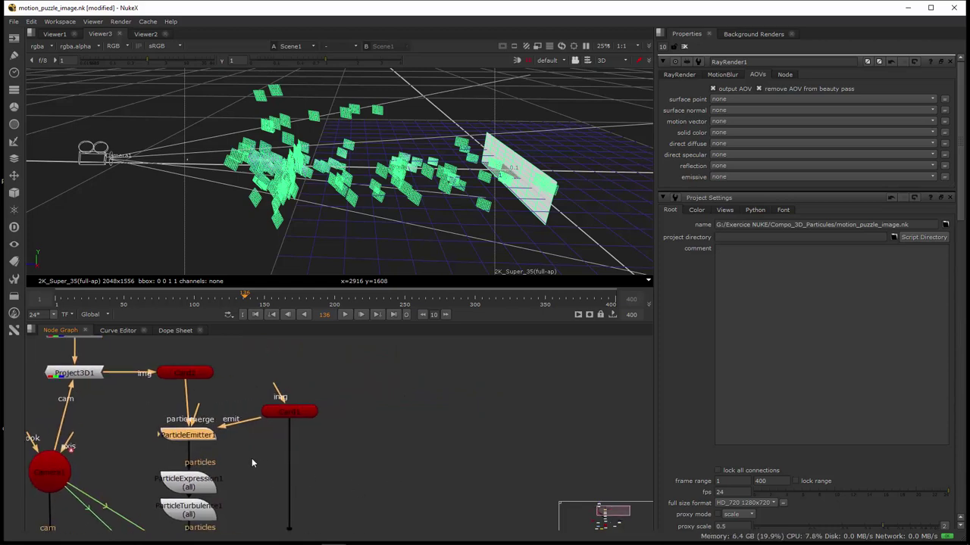
{"action": "middle_click_drag", "start_coordinate": [251, 458], "coordinate": [273, 460]}
Add a new ParticleEmitter node and place it in the empty graph area to the right of Card1.
{"action": "left_click", "coordinate": [494, 494]}
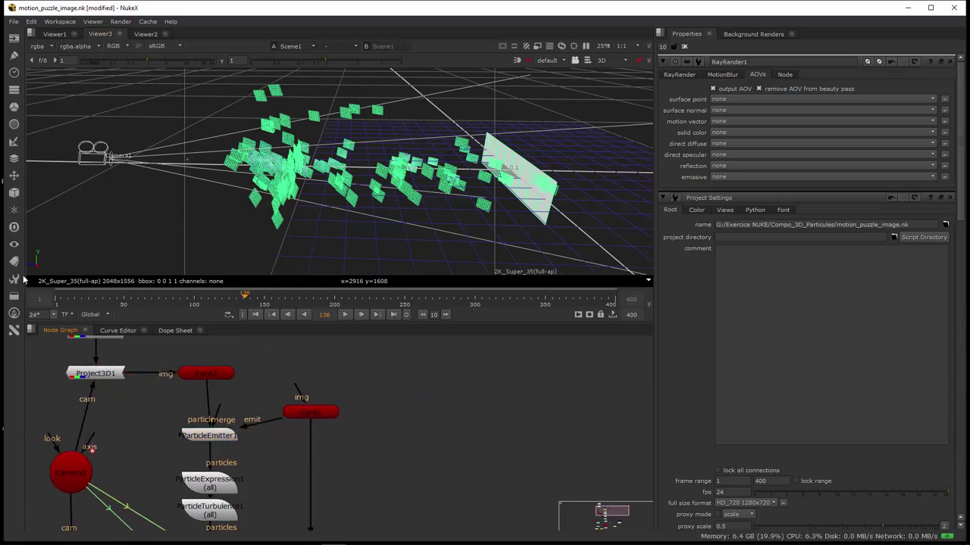
{"action": "left_click", "coordinate": [14, 196]}
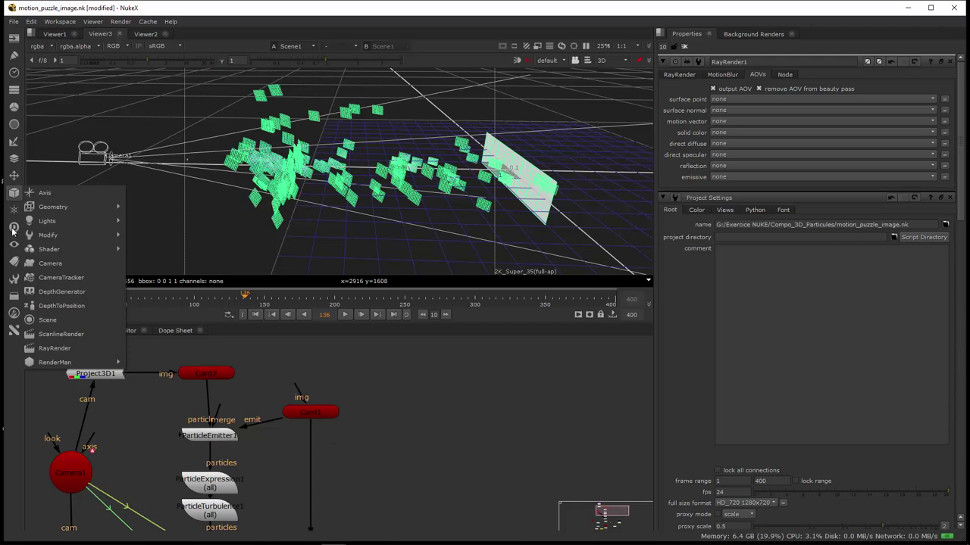
{"action": "left_click", "coordinate": [14, 212]}
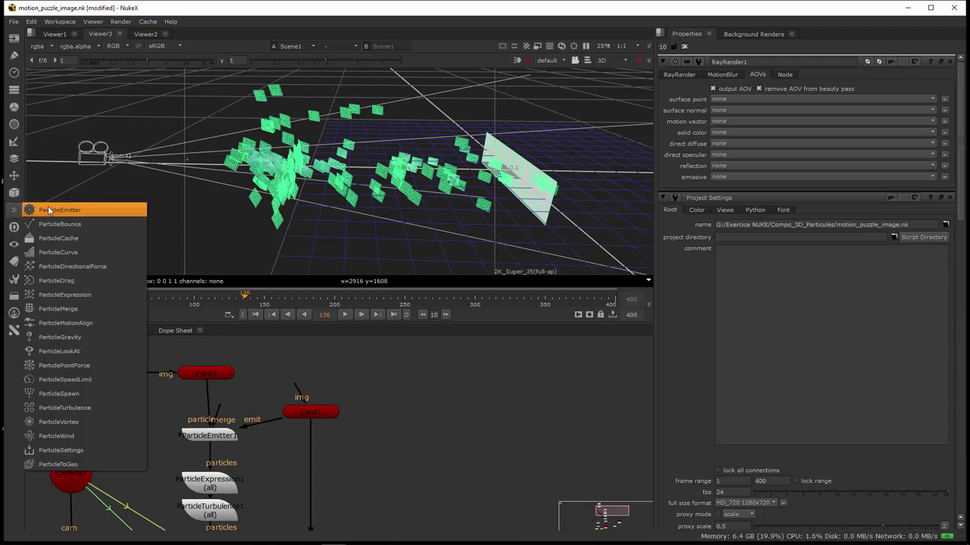
{"action": "left_click", "coordinate": [46, 212]}
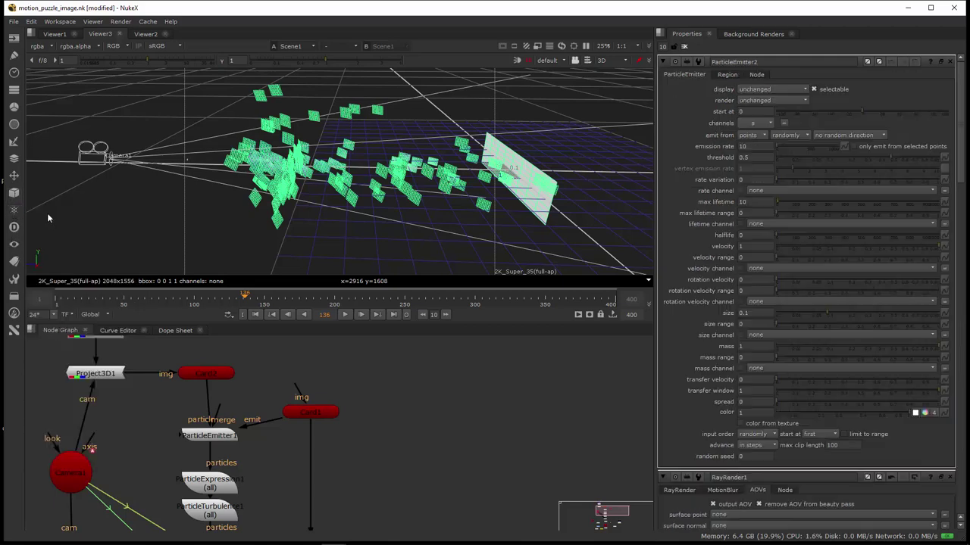
{"action": "left_click_drag", "start_coordinate": [496, 476], "coordinate": [440, 429]}
{"action": "scroll", "coordinate": [440, 428], "scroll_direction": "up", "scroll_amount": 2}
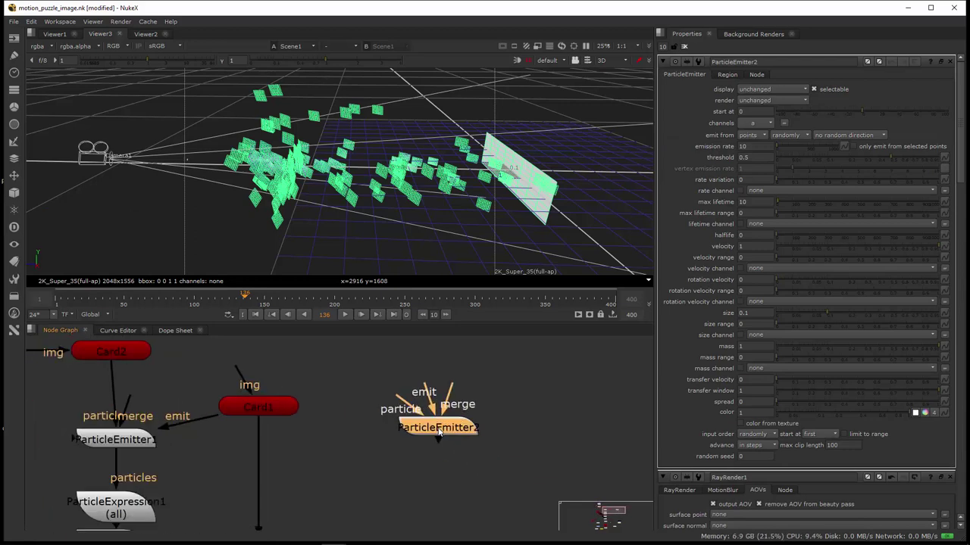
Move ParticleEmitter2 further down and away from Card1, and align Card2 directly above ParticleEmitter1.
{"action": "left_click_drag", "start_coordinate": [404, 398], "coordinate": [369, 397]}
{"action": "left_click_drag", "start_coordinate": [433, 389], "coordinate": [456, 393]}
{"action": "left_click_drag", "start_coordinate": [427, 430], "coordinate": [457, 453]}
{"action": "left_click_drag", "start_coordinate": [392, 410], "coordinate": [371, 399]}
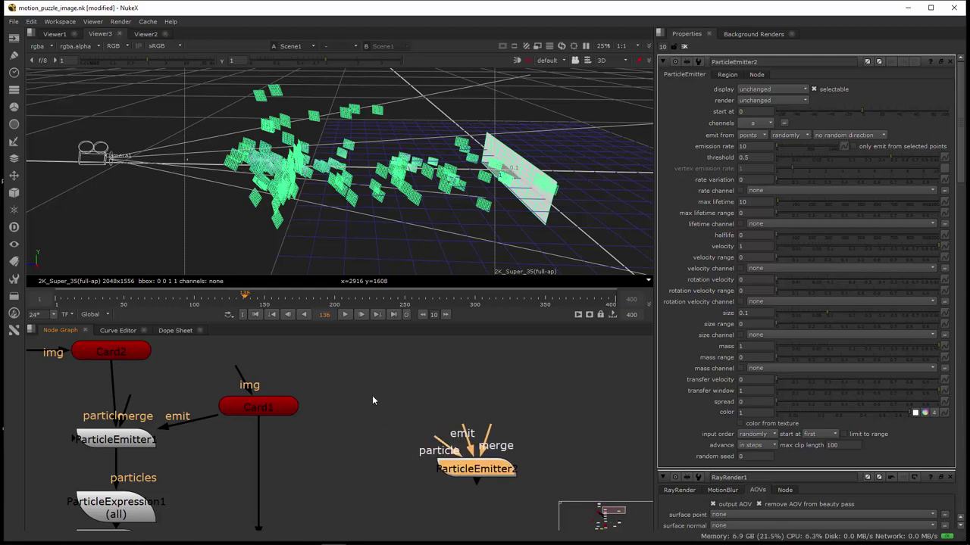
{"action": "left_click_drag", "start_coordinate": [138, 357], "coordinate": [144, 356]}
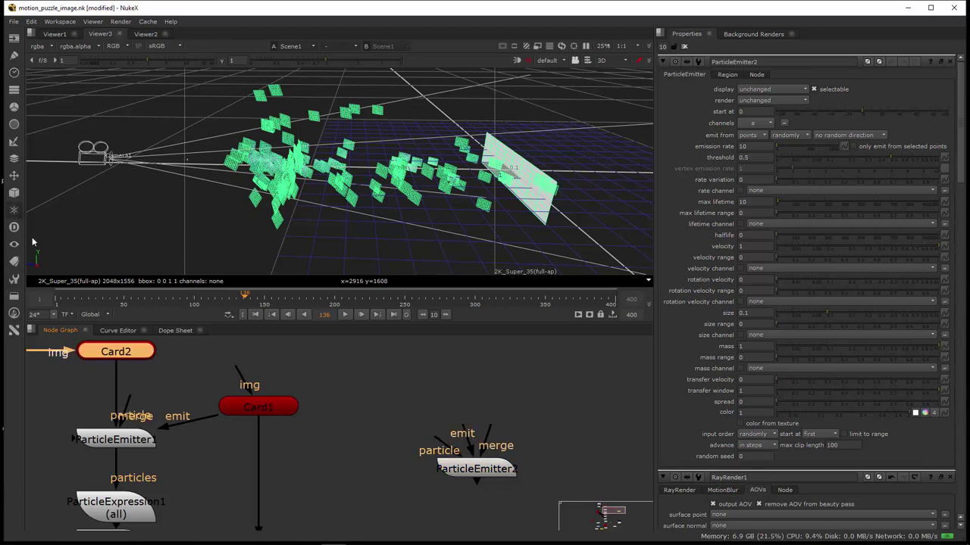
Create a Sphere node, connect it to the particle input of ParticleEmitter2, and place it up and to the emitter's left.
{"action": "left_click", "coordinate": [408, 382]}
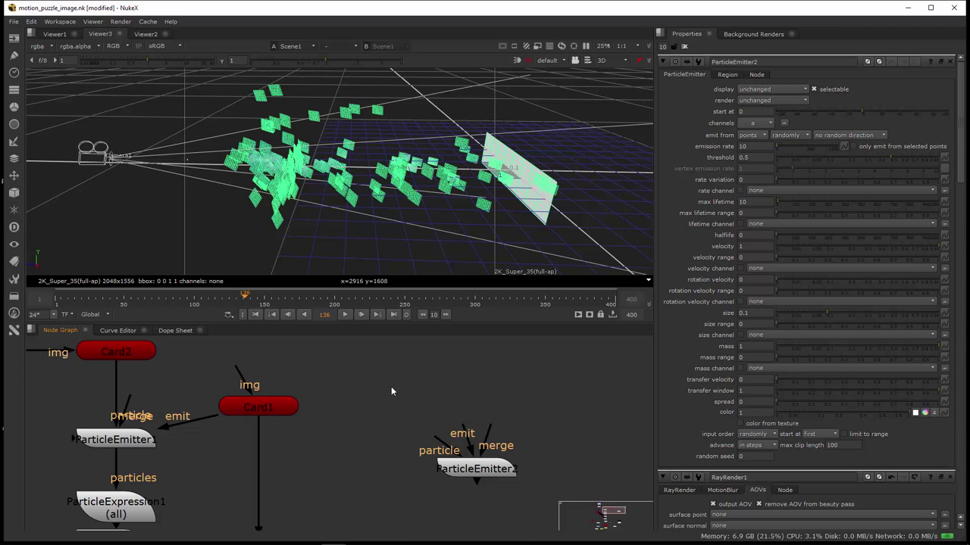
{"action": "key", "text": "Tab"}
{"action": "type", "text": "spl"}
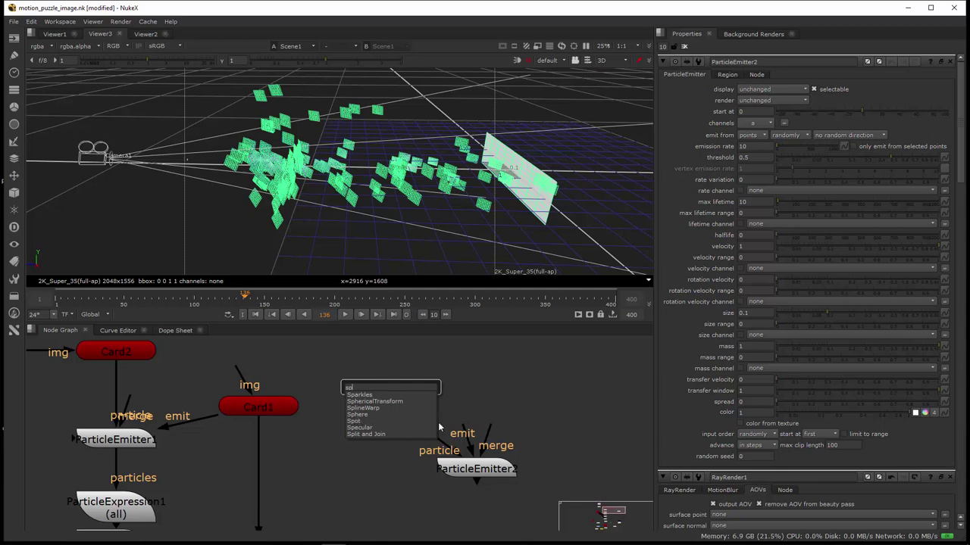
{"action": "left_click", "coordinate": [357, 414]}
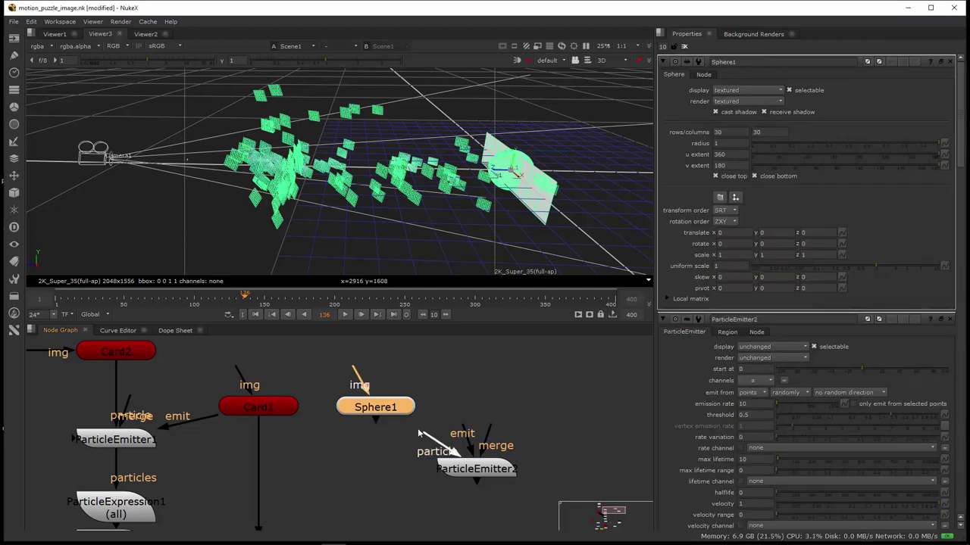
{"action": "left_click_drag", "start_coordinate": [380, 407], "coordinate": [400, 402]}
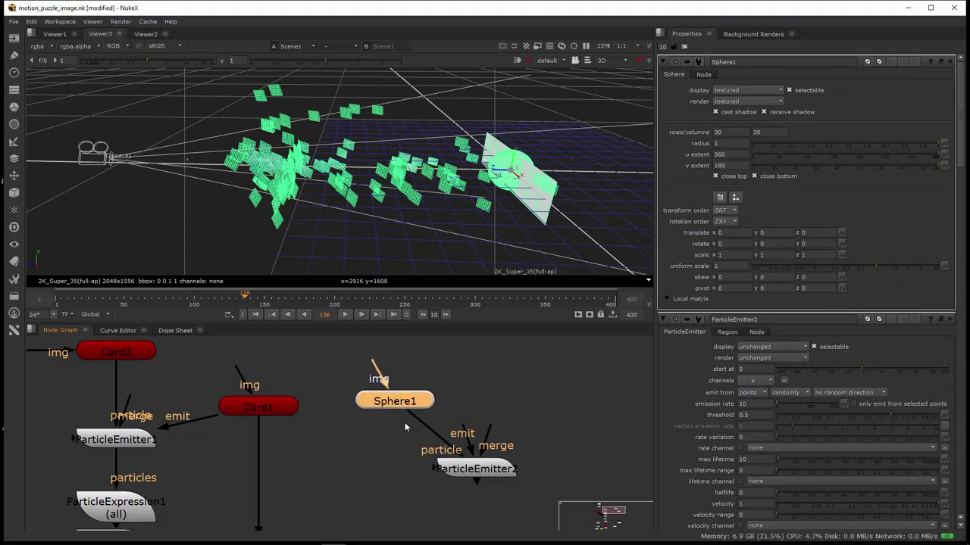
{"action": "left_click_drag", "start_coordinate": [464, 470], "coordinate": [471, 461]}
{"action": "scroll", "coordinate": [421, 462], "scroll_direction": "down", "scroll_amount": 3}
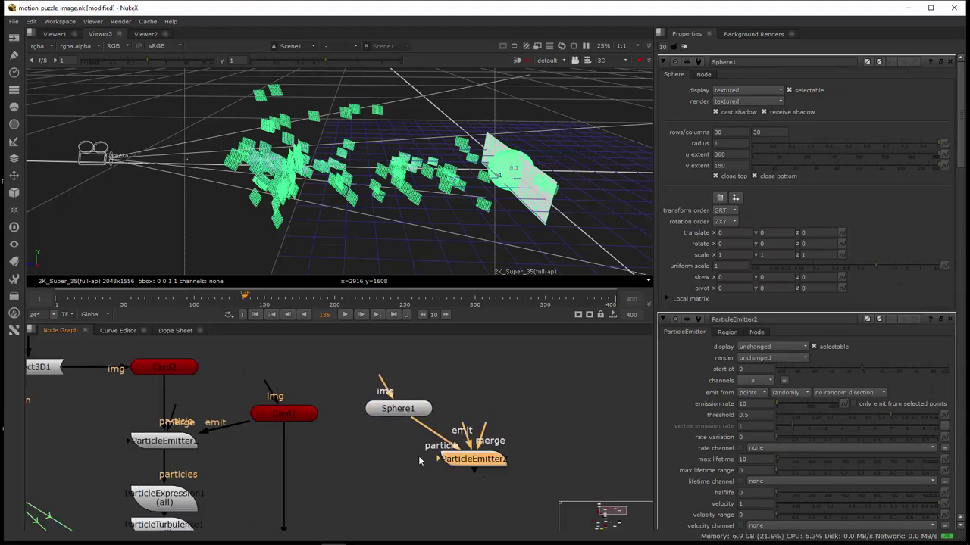
Connect the output of ParticleEmitter2 to Scene1.
{"action": "middle_click_drag", "start_coordinate": [409, 494], "coordinate": [485, 415]}
{"action": "scroll", "coordinate": [447, 455], "scroll_direction": "down", "scroll_amount": 2}
{"action": "middle_click_drag", "start_coordinate": [409, 500], "coordinate": [448, 477]}
{"action": "left_click_drag", "start_coordinate": [530, 362], "coordinate": [345, 534]}
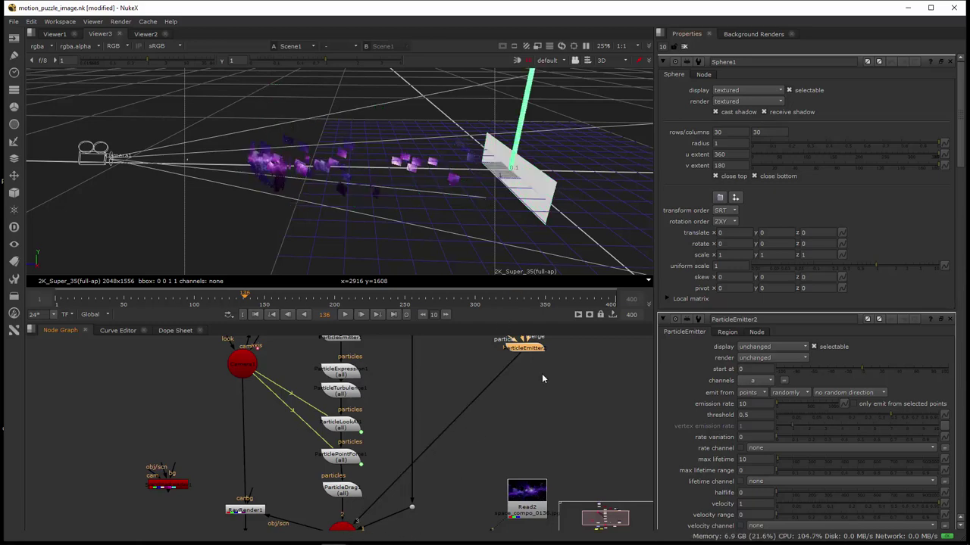
{"action": "scroll", "coordinate": [519, 403], "scroll_direction": "down", "scroll_amount": 2}
{"action": "middle_click_drag", "start_coordinate": [530, 392], "coordinate": [510, 428]}
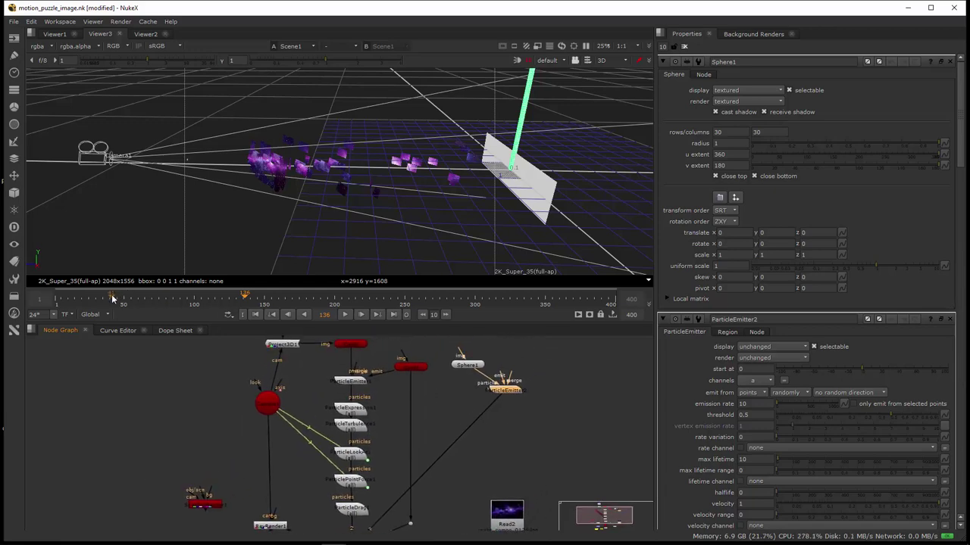
Go to frame 41 and disconnect ParticleDrag1 from Scene1.
{"action": "left_click", "coordinate": [112, 298]}
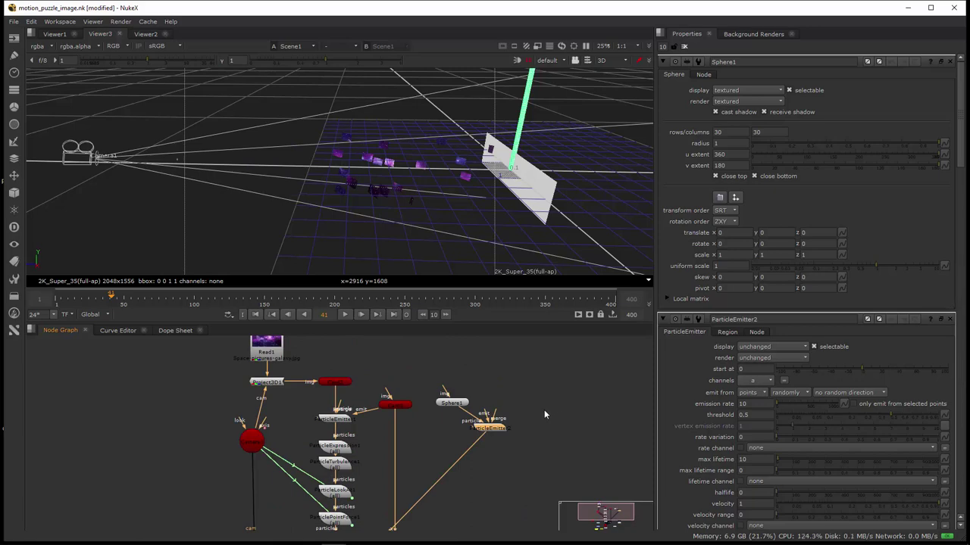
{"action": "middle_click_drag", "start_coordinate": [463, 466], "coordinate": [526, 333]}
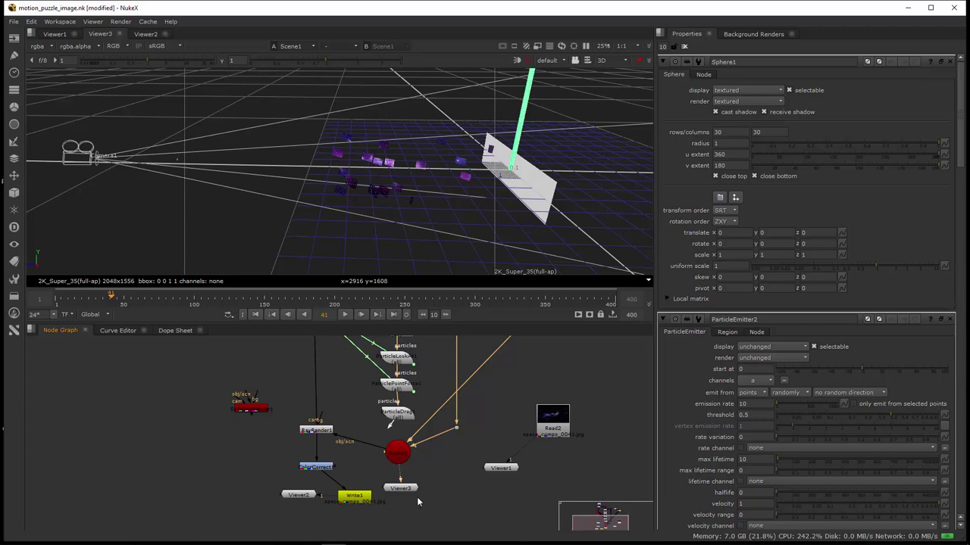
{"action": "middle_click_drag", "start_coordinate": [480, 394], "coordinate": [479, 507]}
Shift Sphere1 slightly closer to ParticleEmitter2, and open the properties of ParticleEmitter2.
{"action": "scroll", "coordinate": [479, 507], "scroll_direction": "up", "scroll_amount": 2}
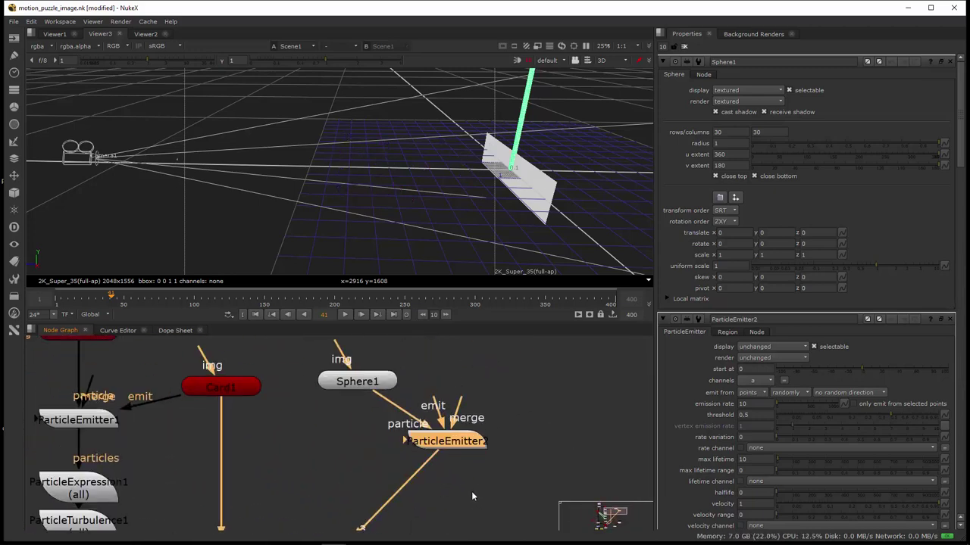
{"action": "left_click_drag", "start_coordinate": [357, 378], "coordinate": [373, 374]}
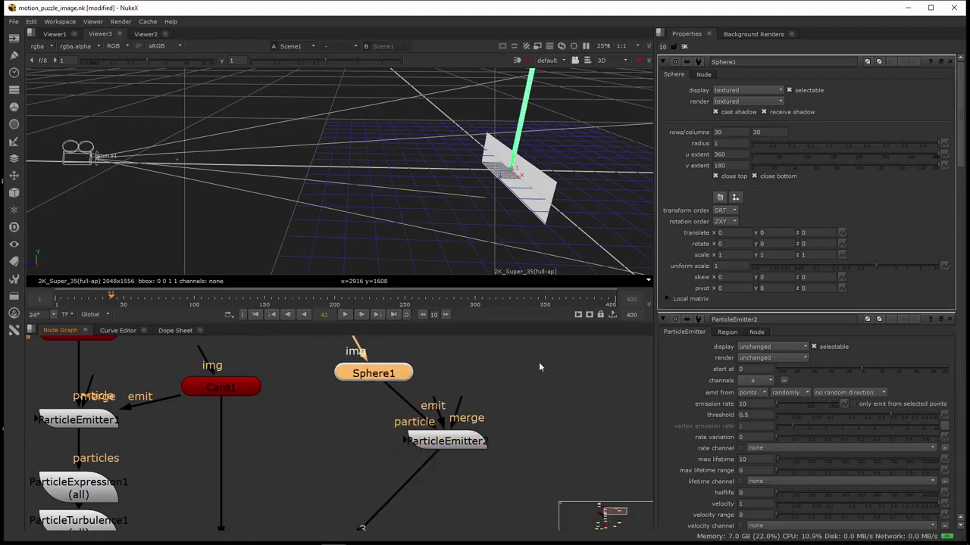
{"action": "left_click_drag", "start_coordinate": [541, 180], "coordinate": [415, 276], "text": "ctrl"}
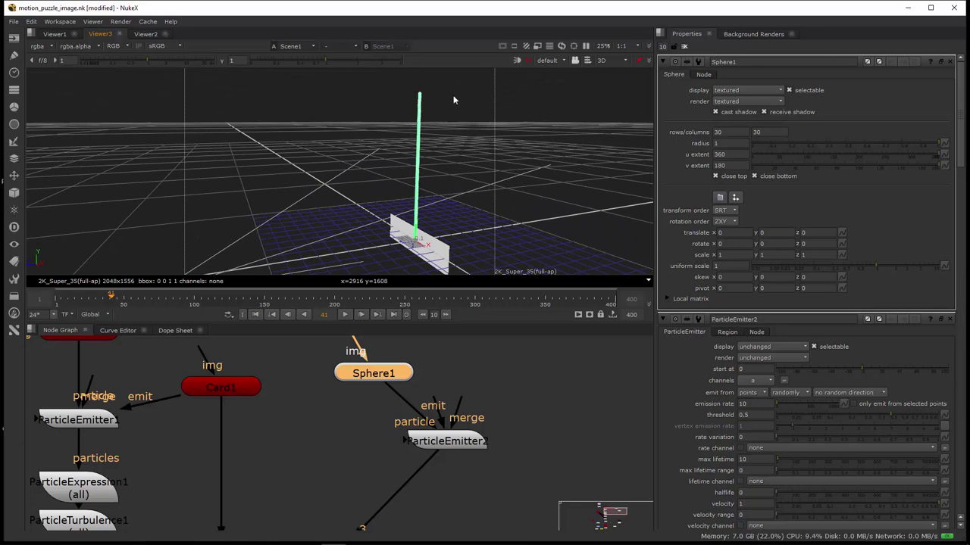
{"action": "double_click", "coordinate": [472, 446]}
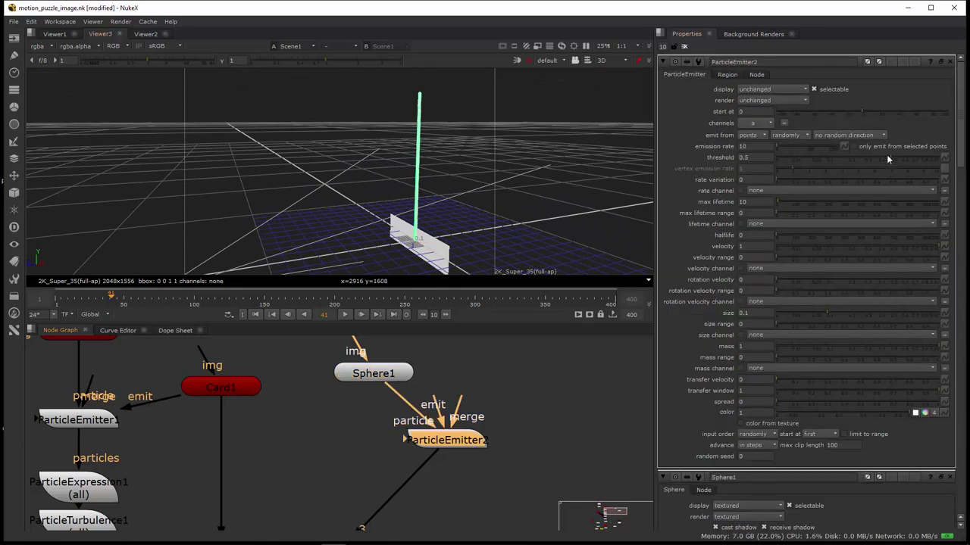
{"action": "scroll", "coordinate": [108, 247], "scroll_direction": "up", "scroll_amount": 2}
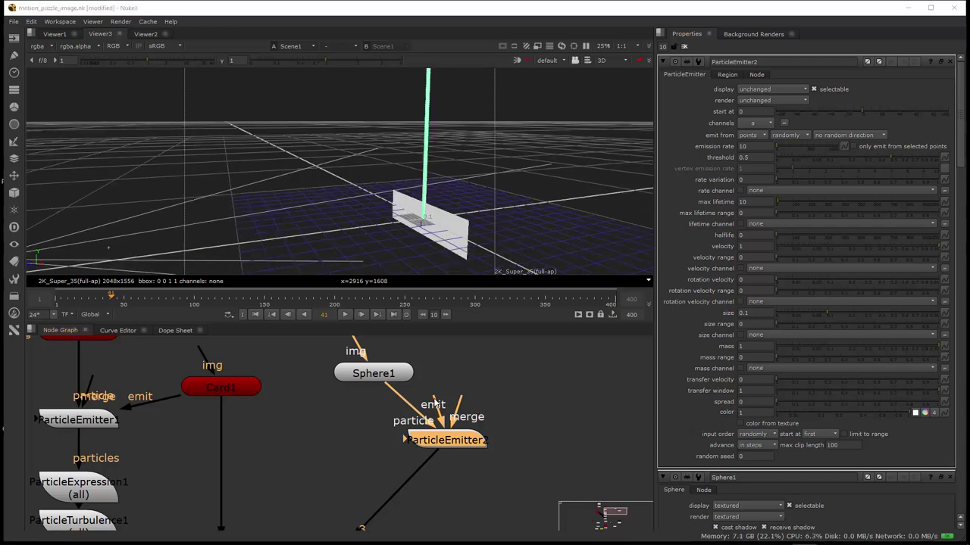
Create a second Sphere from the 3D geometry nodes and connect it to the emit input of ParticleEmitter2.
{"action": "left_click_drag", "start_coordinate": [436, 405], "coordinate": [551, 368]}
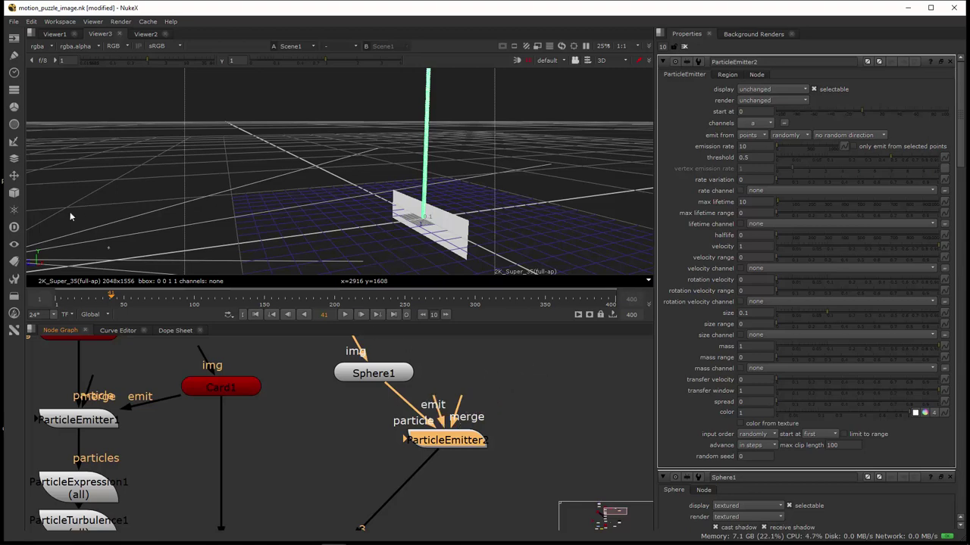
{"action": "left_click", "coordinate": [14, 193]}
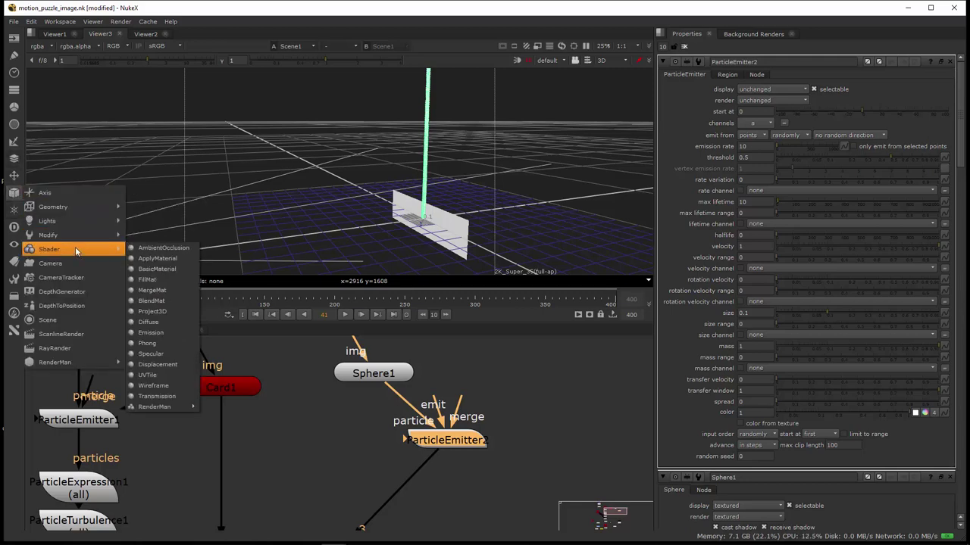
{"action": "mouse_move", "coordinate": [77, 241]}
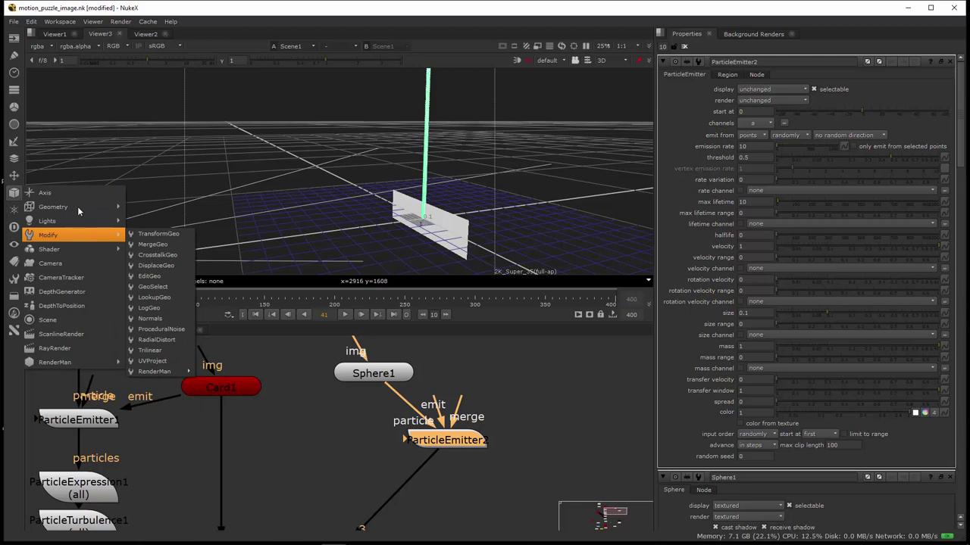
{"action": "mouse_move", "coordinate": [77, 206]}
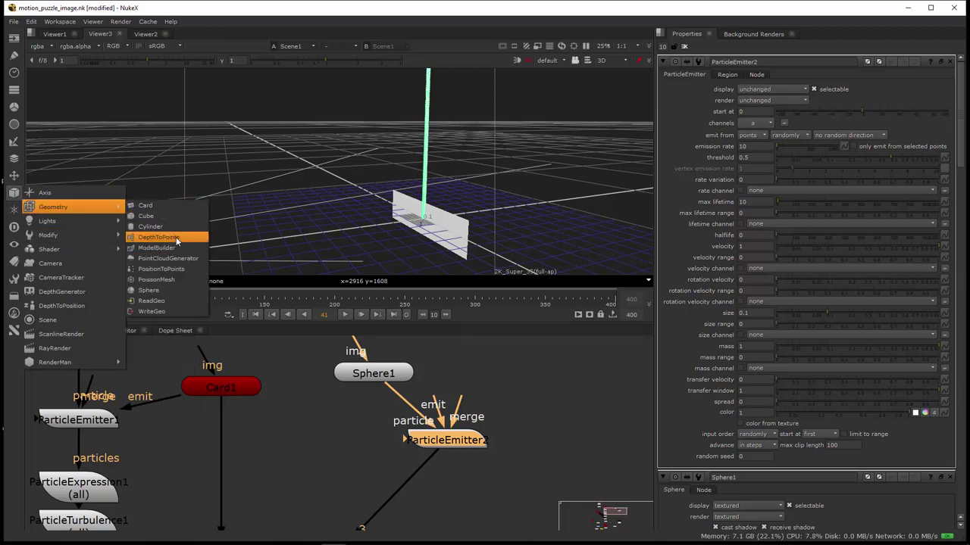
{"action": "left_click", "coordinate": [152, 291]}
{"action": "left_click_drag", "start_coordinate": [460, 402], "coordinate": [504, 359]}
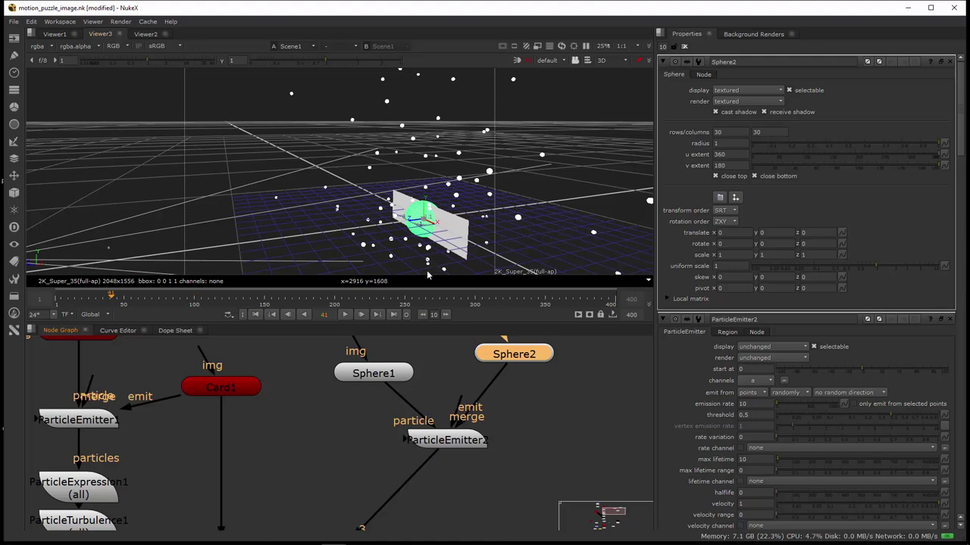
Examine how the particles emit from Sphere2 at frames 17, 1 and 148 in the 3D view.
{"action": "left_click_drag", "start_coordinate": [432, 203], "coordinate": [424, 235], "text": "ctrl"}
{"action": "left_click", "coordinate": [78, 297]}
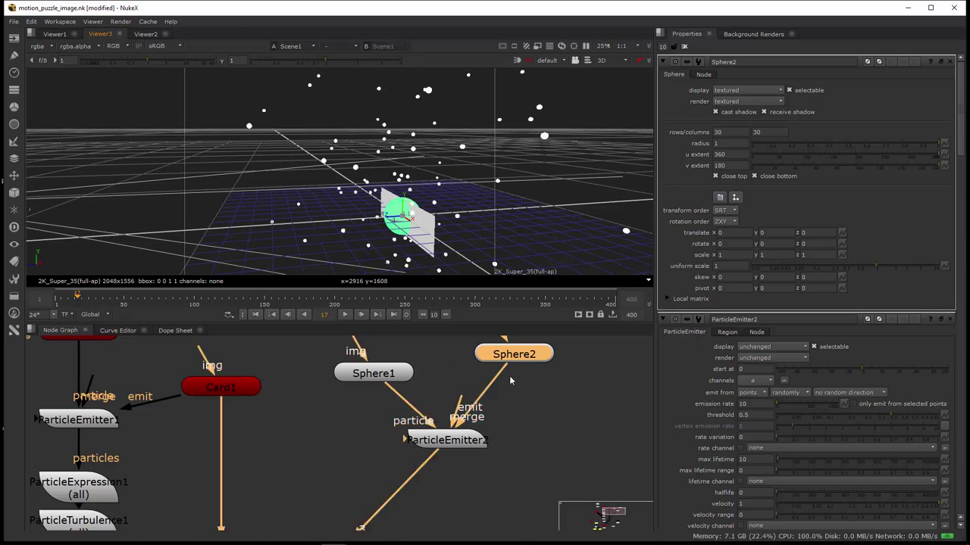
{"action": "left_click", "coordinate": [63, 297]}
{"action": "key", "text": "Right"}
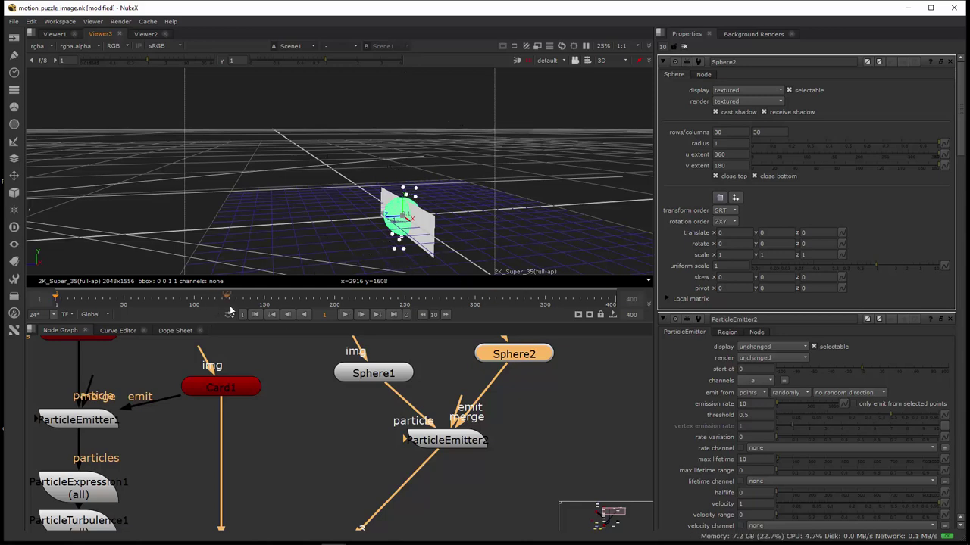
{"action": "left_click", "coordinate": [261, 300]}
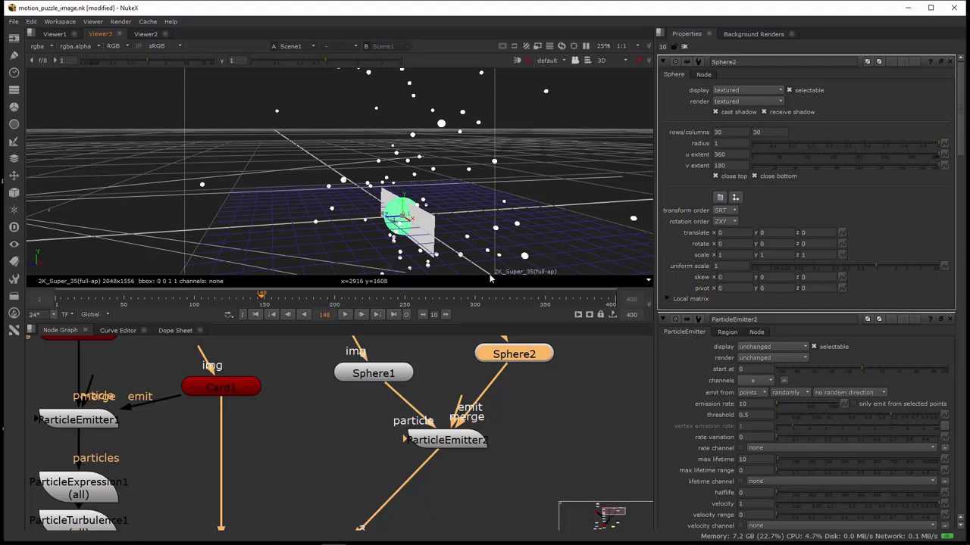
{"action": "left_click_drag", "start_coordinate": [494, 252], "coordinate": [552, 249], "text": "ctrl"}
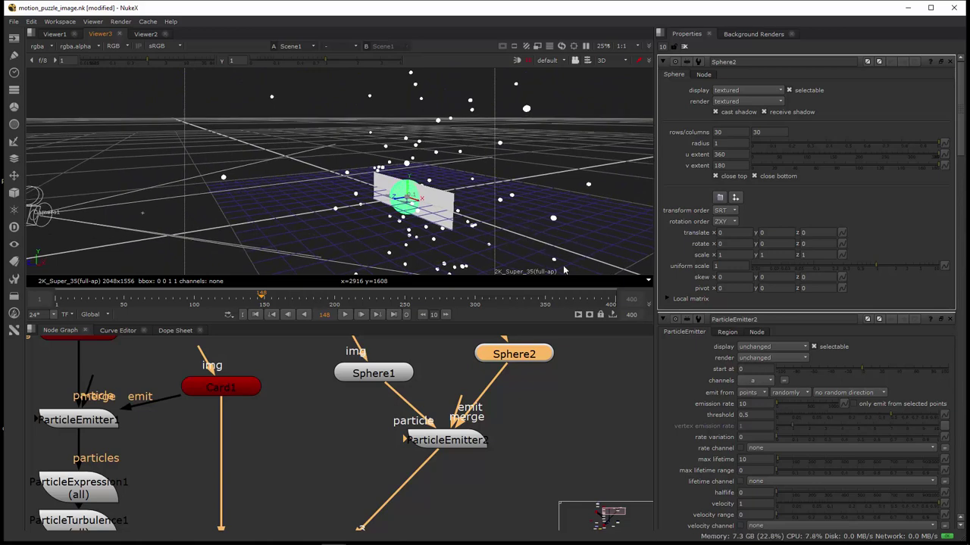
Move Sphere2 level with Sphere1, and disconnect ParticleEmitter2 from Scene1.
{"action": "left_click_drag", "start_coordinate": [523, 360], "coordinate": [537, 374]}
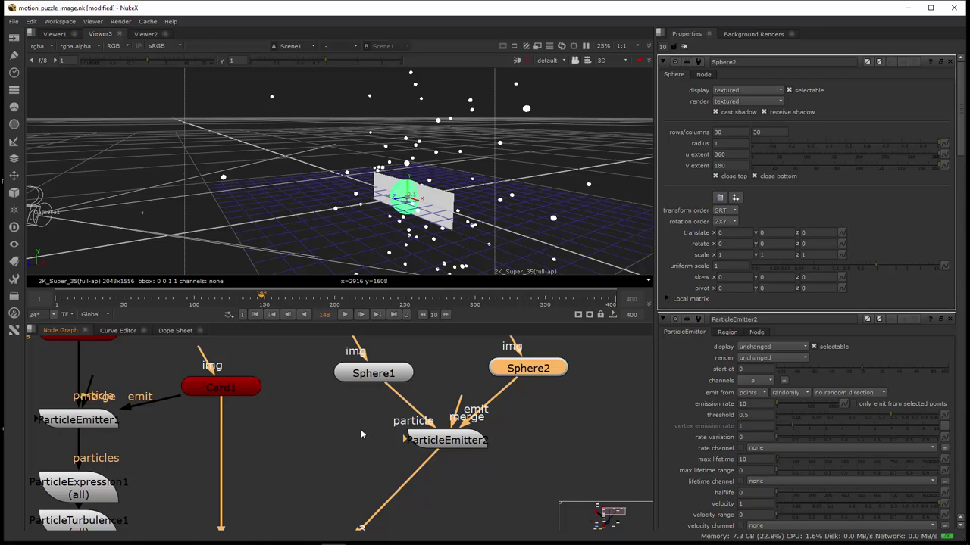
{"action": "middle_click_drag", "start_coordinate": [383, 463], "coordinate": [404, 475]}
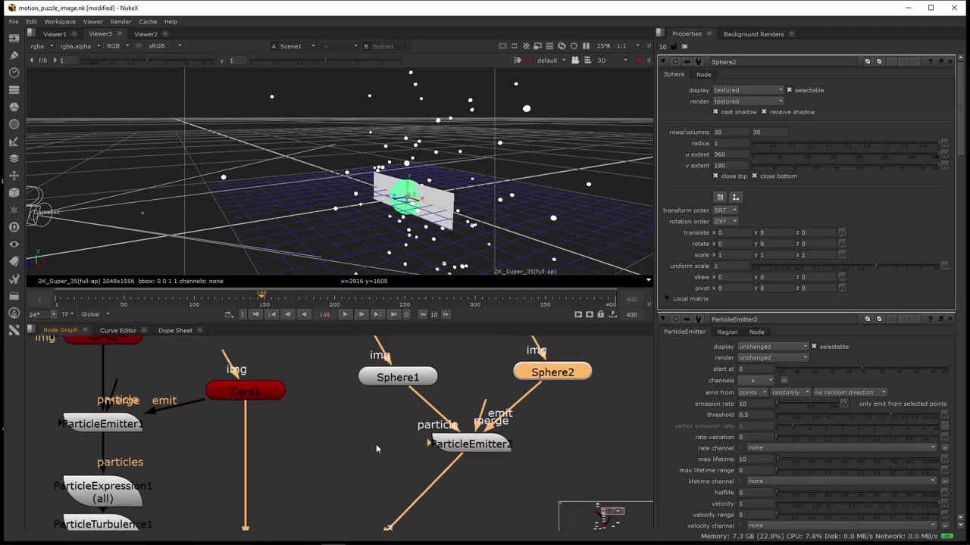
{"action": "scroll", "coordinate": [376, 445], "scroll_direction": "down", "scroll_amount": 2}
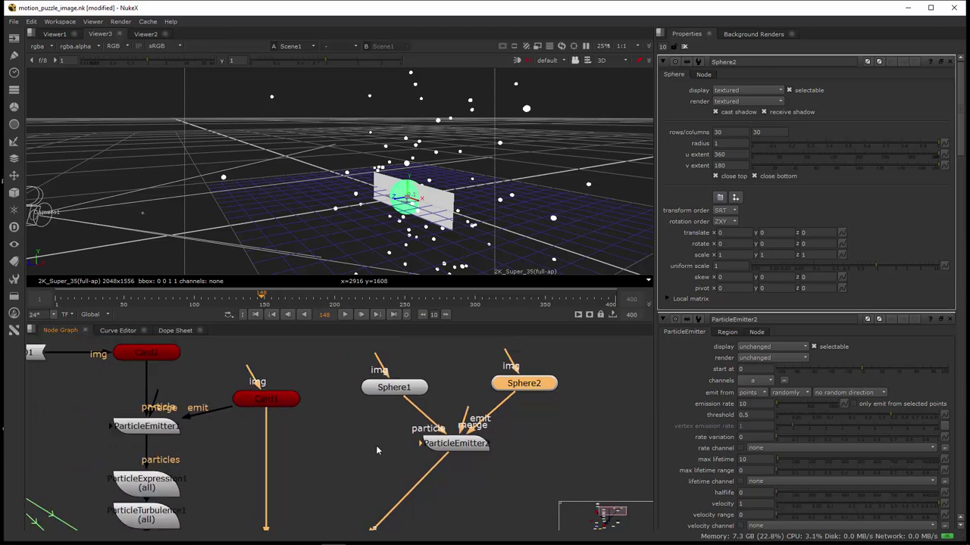
{"action": "middle_click_drag", "start_coordinate": [376, 445], "coordinate": [459, 382]}
{"action": "middle_click_drag", "start_coordinate": [417, 478], "coordinate": [411, 393]}
{"action": "left_click_drag", "start_coordinate": [347, 507], "coordinate": [511, 452]}
Examine how Card2 and Card1 feed the particle and emit inputs of ParticleEmitter1.
{"action": "middle_click_drag", "start_coordinate": [341, 349], "coordinate": [359, 459]}
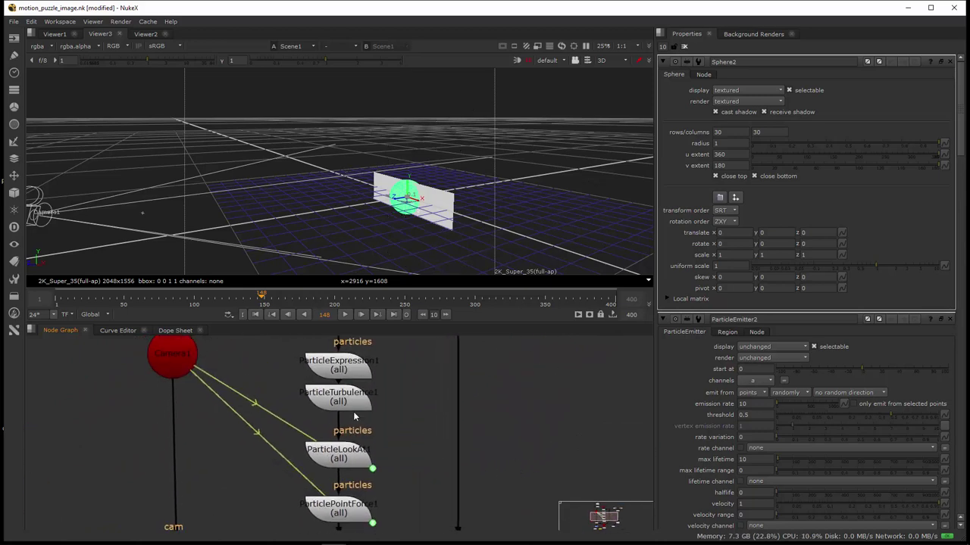
{"action": "middle_click_drag", "start_coordinate": [353, 400], "coordinate": [361, 505]}
{"action": "scroll", "coordinate": [359, 505], "scroll_direction": "up", "scroll_amount": 2}
{"action": "middle_click_drag", "start_coordinate": [342, 337], "coordinate": [313, 407]}
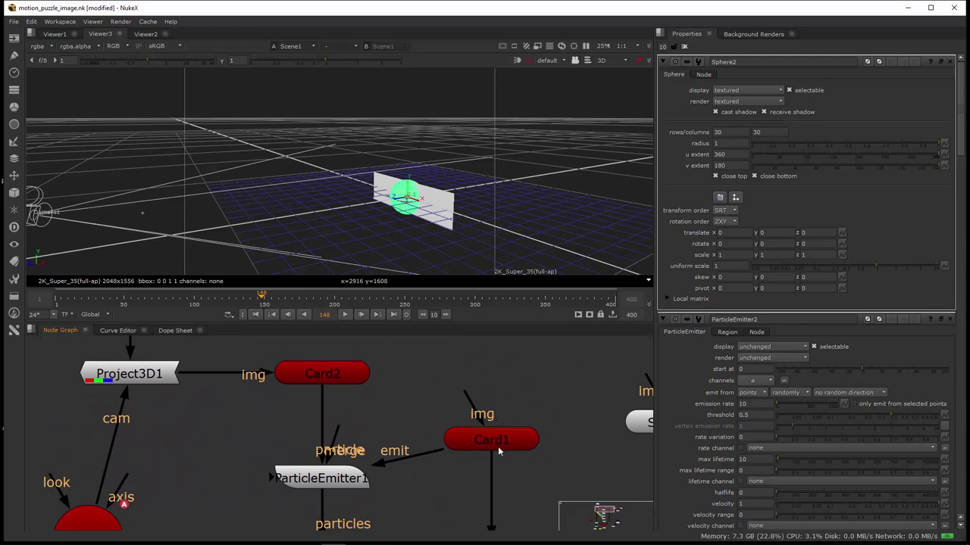
Delete the Sphere2 and Sphere1 nodes feeding ParticleEmitter2 from the node graph.
{"action": "middle_click_drag", "start_coordinate": [529, 462], "coordinate": [337, 437]}
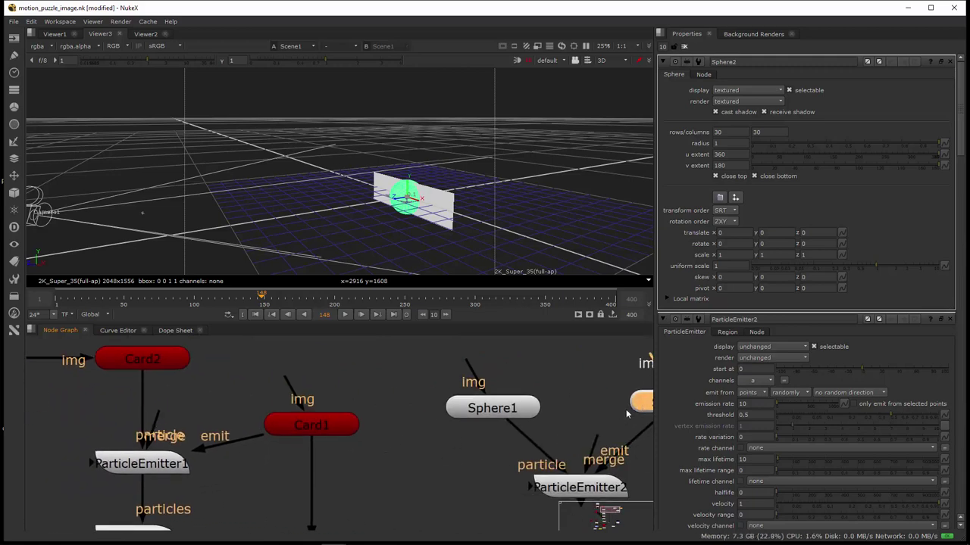
{"action": "key", "text": "Delete"}
{"action": "left_click", "coordinate": [520, 403]}
{"action": "key", "text": "Delete"}
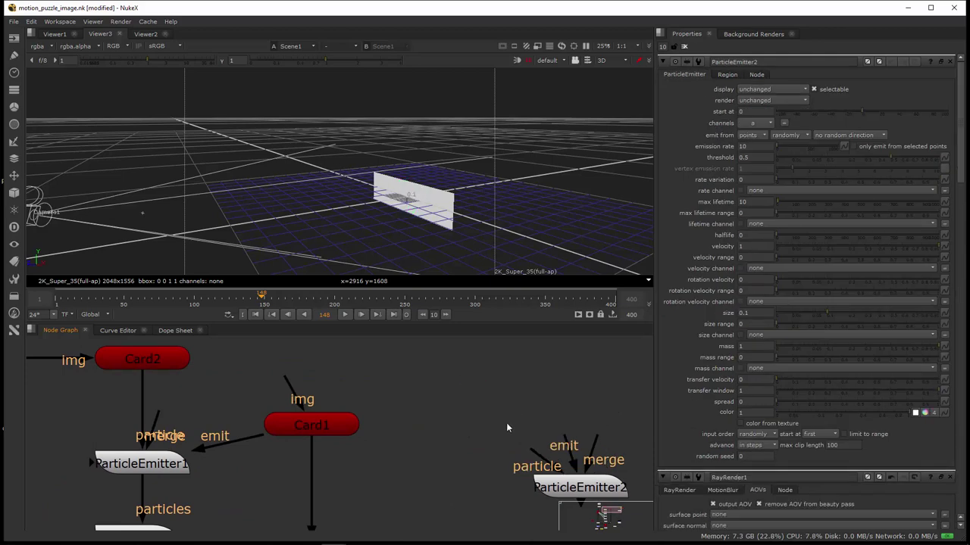
Open Card1's properties and move Card2 leftward in the node graph, off the vertical line above ParticleEmitter1.
{"action": "middle_click_drag", "start_coordinate": [422, 451], "coordinate": [614, 459]}
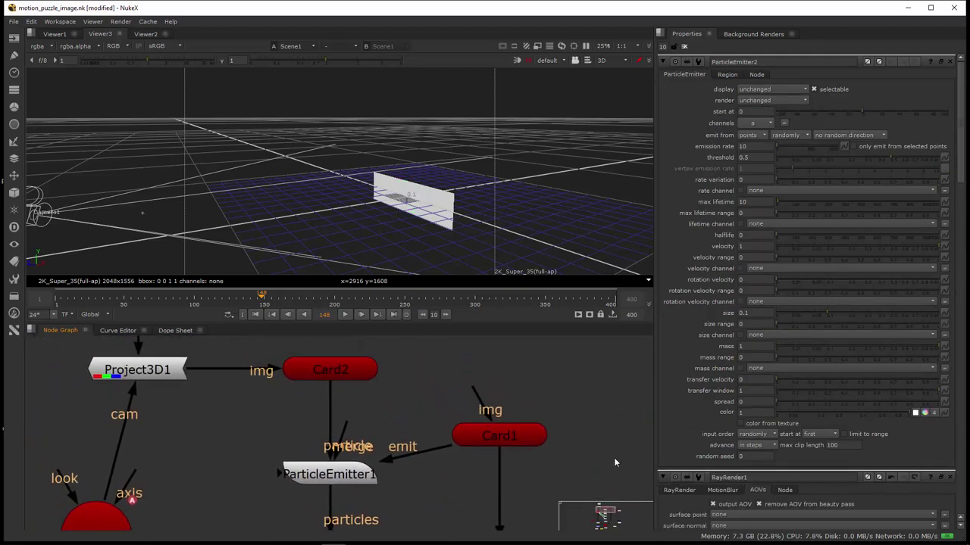
{"action": "left_click", "coordinate": [340, 366]}
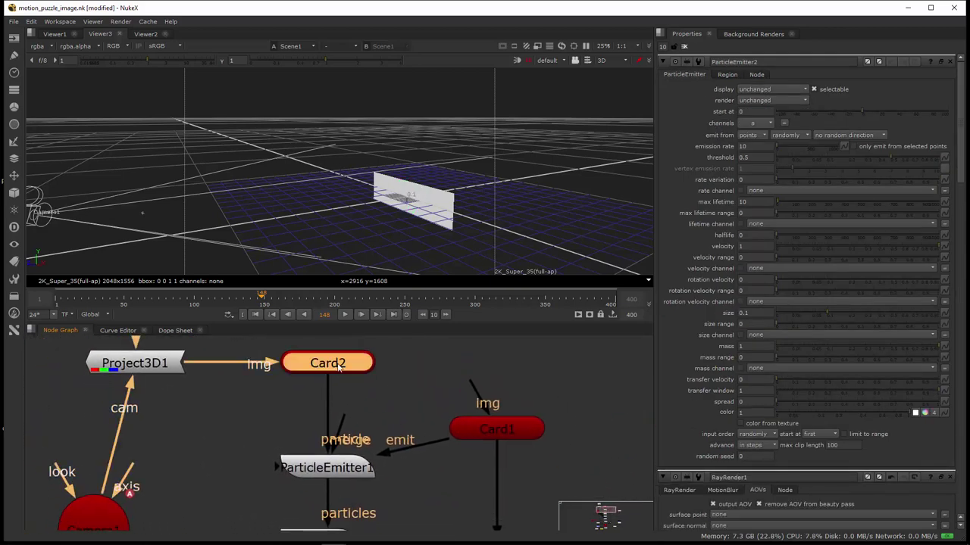
{"action": "left_click", "coordinate": [511, 435]}
{"action": "double_click", "coordinate": [511, 435]}
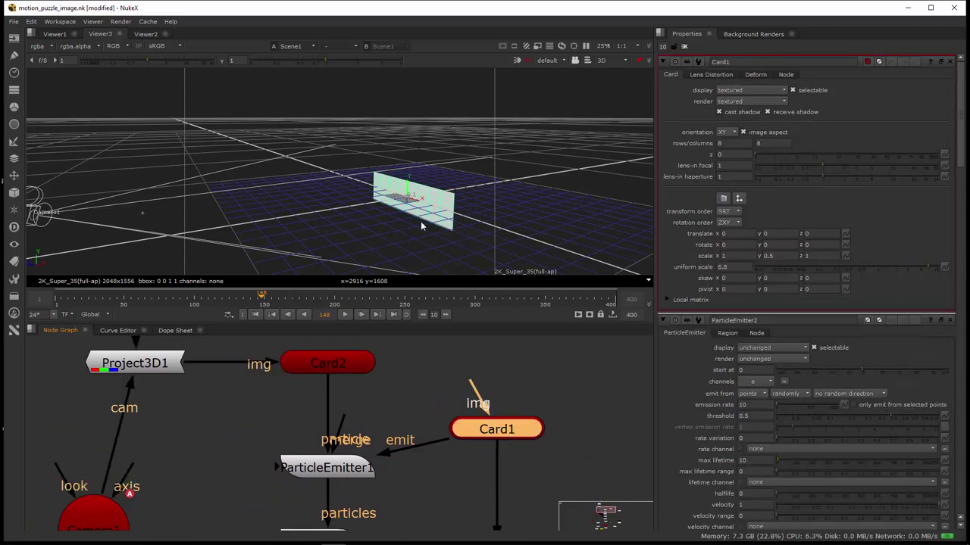
{"action": "left_click", "coordinate": [342, 367]}
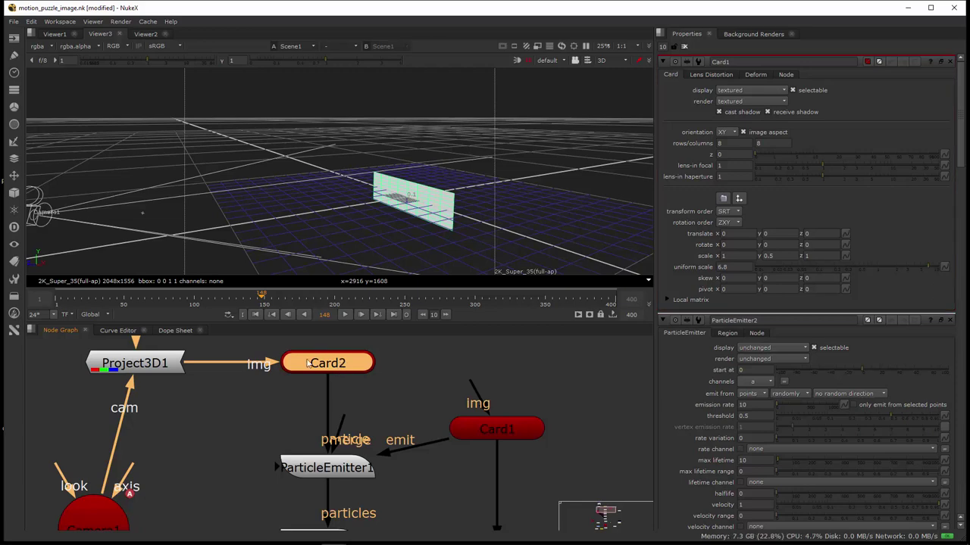
{"action": "left_click_drag", "start_coordinate": [326, 370], "coordinate": [277, 379]}
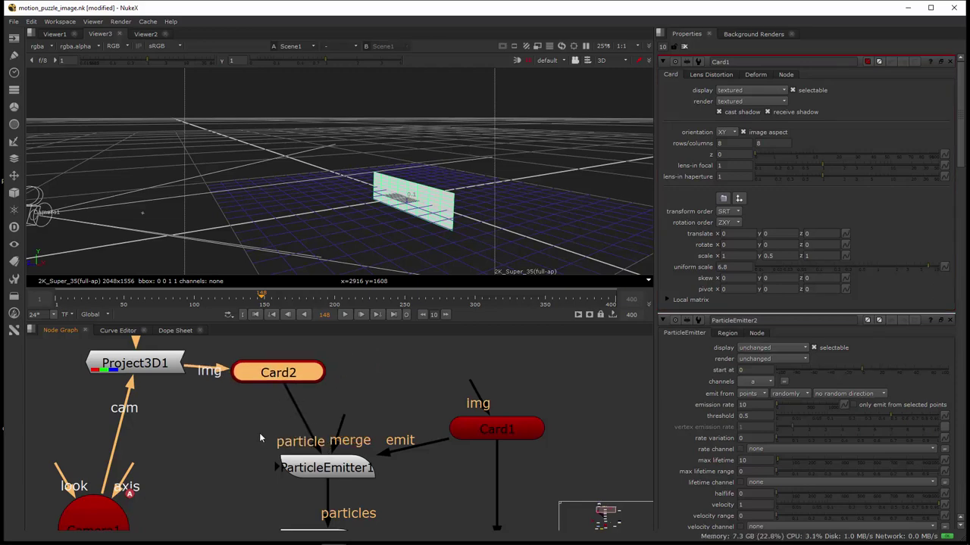
Examine how the Read1 galaxy image and Camera1 feed Project3D1, which textures Card2.
{"action": "middle_click_drag", "start_coordinate": [275, 439], "coordinate": [347, 476]}
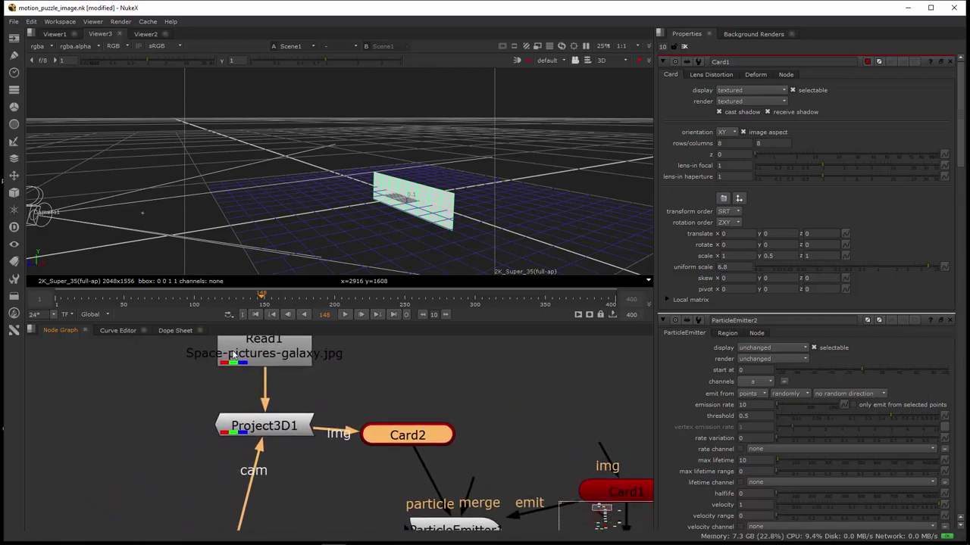
{"action": "left_click_drag", "start_coordinate": [350, 438], "coordinate": [341, 434]}
{"action": "scroll", "coordinate": [324, 455], "scroll_direction": "down", "scroll_amount": 3}
{"action": "middle_click_drag", "start_coordinate": [308, 497], "coordinate": [307, 452]}
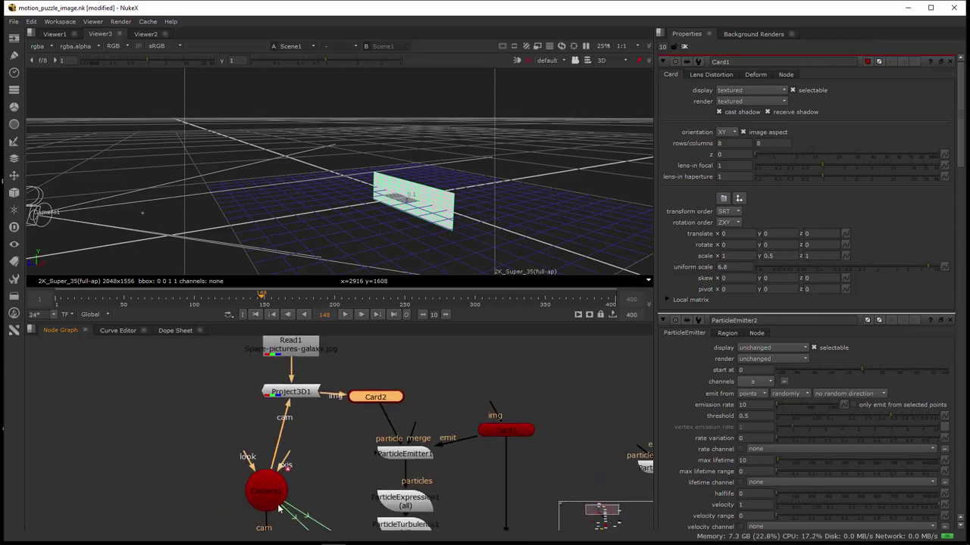
{"action": "middle_click_drag", "start_coordinate": [305, 334], "coordinate": [305, 372]}
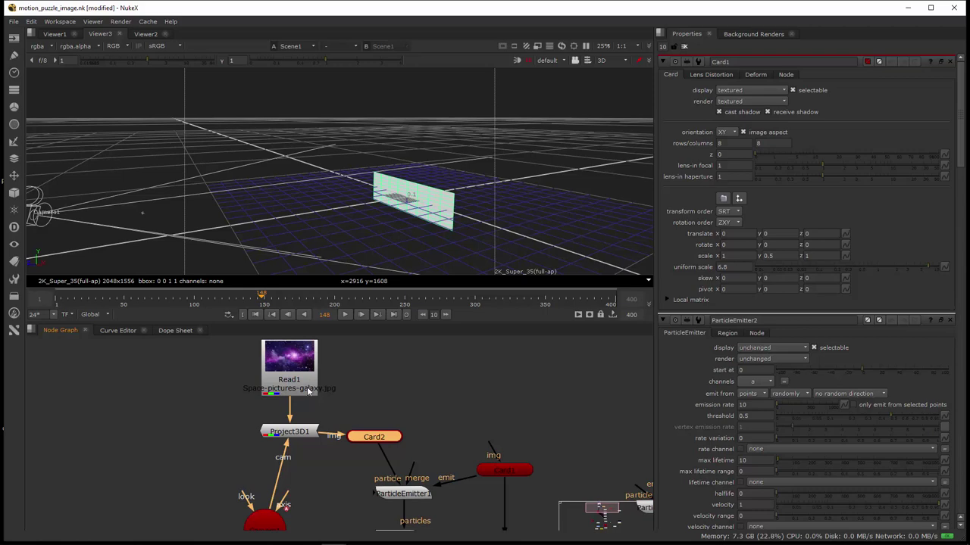
{"action": "middle_click_drag", "start_coordinate": [384, 445], "coordinate": [379, 387]}
{"action": "middle_click_drag", "start_coordinate": [412, 462], "coordinate": [409, 410]}
Open ParticleEmitter1's properties and review its emission rate, lifetime, velocity, rotation and size settings.
{"action": "scroll", "coordinate": [410, 411], "scroll_direction": "up", "scroll_amount": 2}
{"action": "middle_click_drag", "start_coordinate": [398, 359], "coordinate": [397, 397]}
{"action": "left_click", "coordinate": [374, 393]}
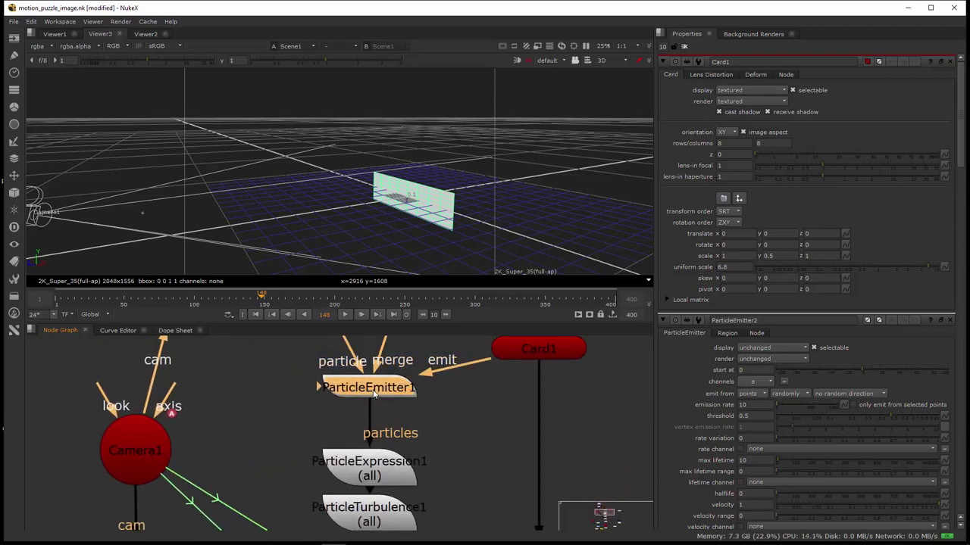
{"action": "double_click", "coordinate": [373, 393]}
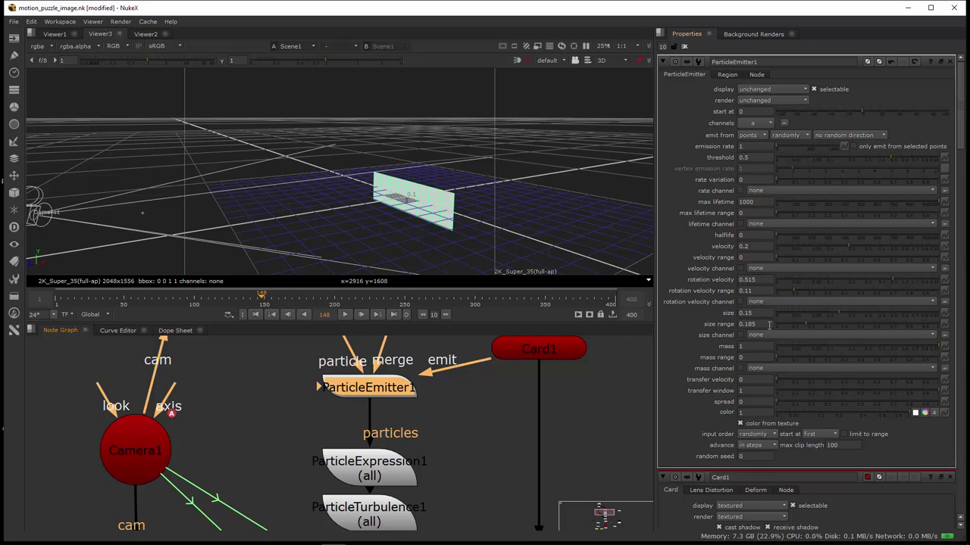
{"action": "mouse_move", "coordinate": [769, 324]}
Move ParticleExpression1 up closer beneath ParticleEmitter1 and open its properties.
{"action": "mouse_move", "coordinate": [441, 442]}
{"action": "middle_mouse_down"}
{"action": "mouse_move", "coordinate": [442, 409]}
{"action": "mouse_move", "coordinate": [446, 437]}
{"action": "middle_mouse_up"}
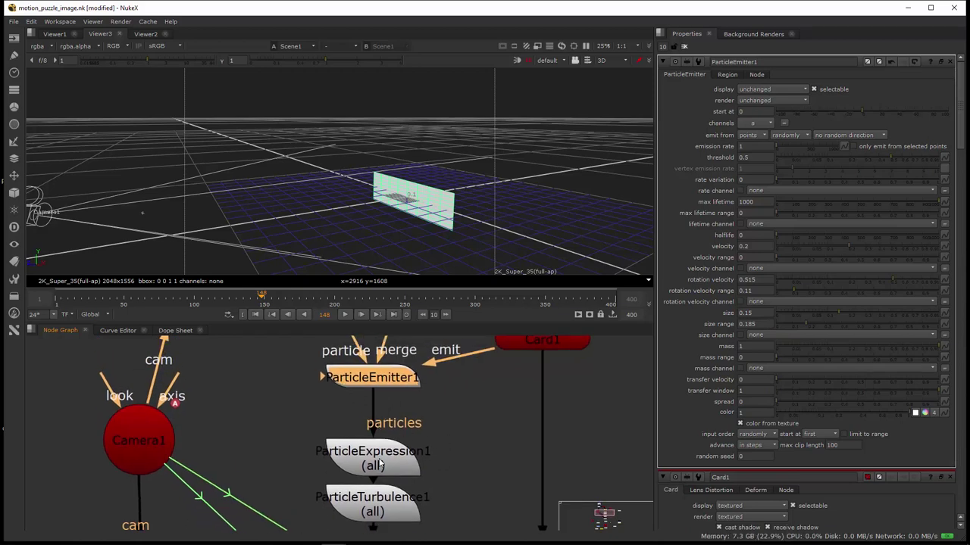
{"action": "left_click_drag", "start_coordinate": [379, 460], "coordinate": [381, 430]}
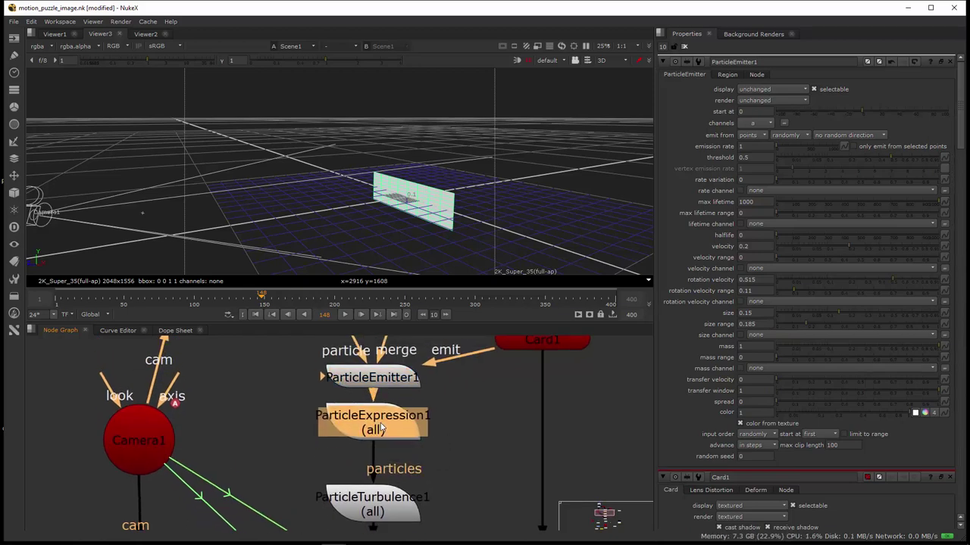
{"action": "double_click", "coordinate": [381, 428]}
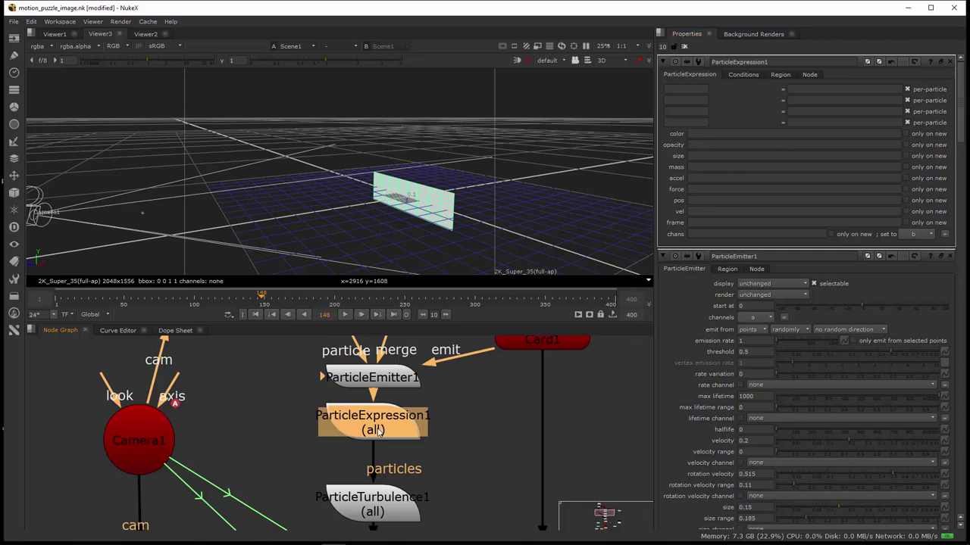
{"action": "left_click", "coordinate": [13, 212]}
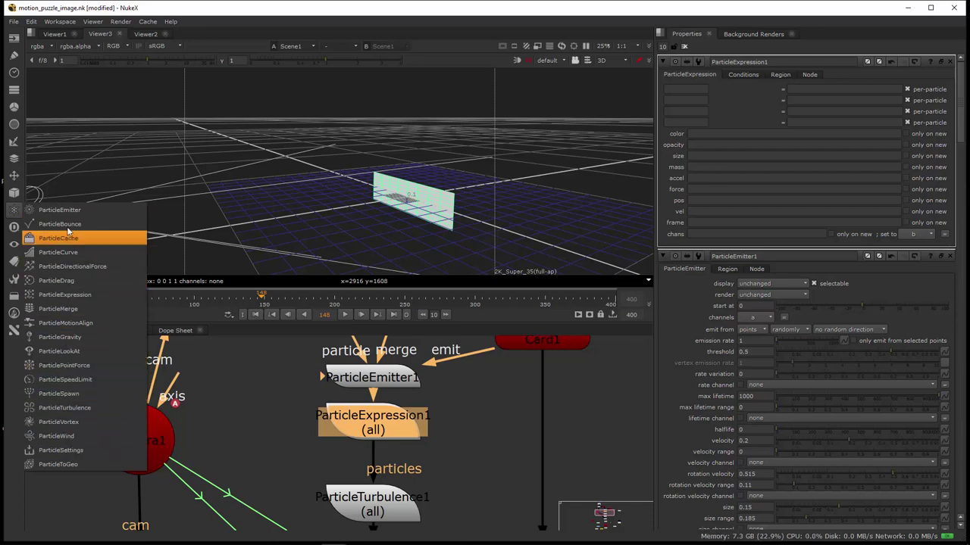
{"action": "left_click", "coordinate": [254, 406]}
Move ParticleTurbulence1 up closer to ParticleExpression1 and display its box region settings.
{"action": "scroll", "coordinate": [399, 388], "scroll_direction": "down", "scroll_amount": 3}
{"action": "scroll", "coordinate": [399, 387], "scroll_direction": "down", "scroll_amount": 2}
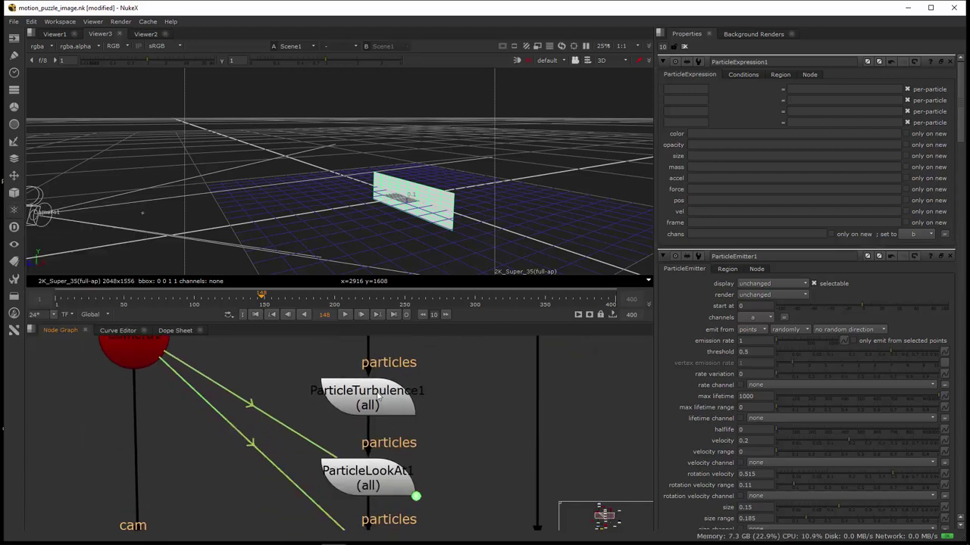
{"action": "left_click", "coordinate": [375, 405]}
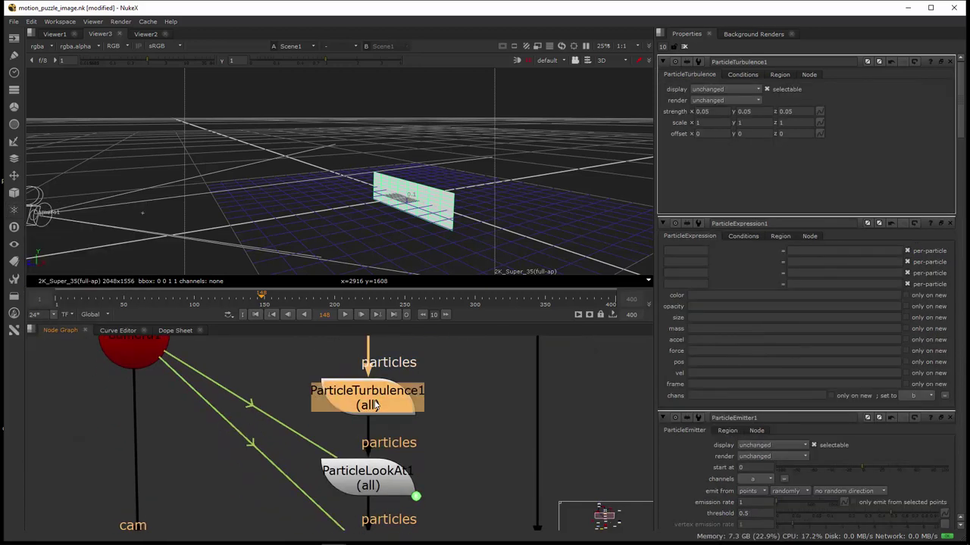
{"action": "left_click_drag", "start_coordinate": [387, 413], "coordinate": [383, 397]}
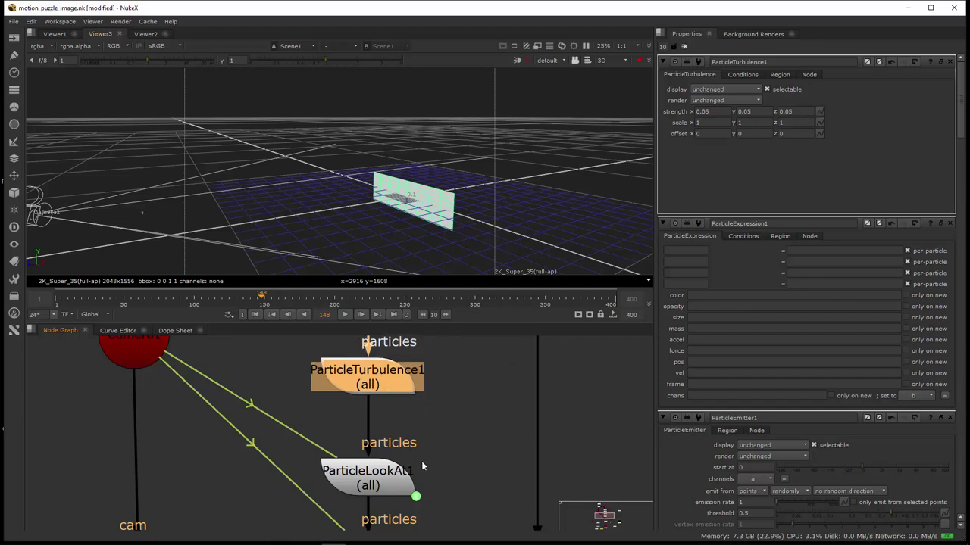
{"action": "left_click", "coordinate": [778, 75]}
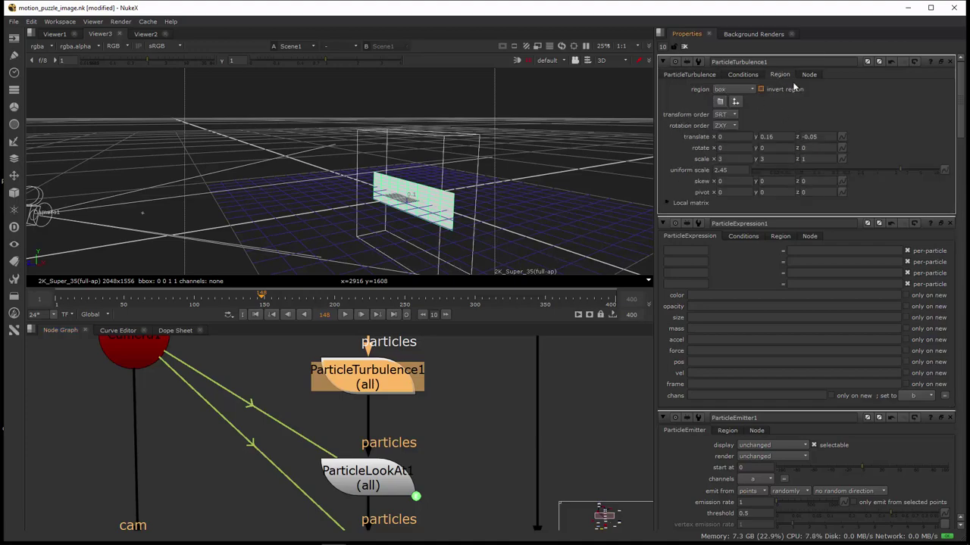
{"action": "left_click_drag", "start_coordinate": [434, 210], "coordinate": [312, 198], "text": "ctrl"}
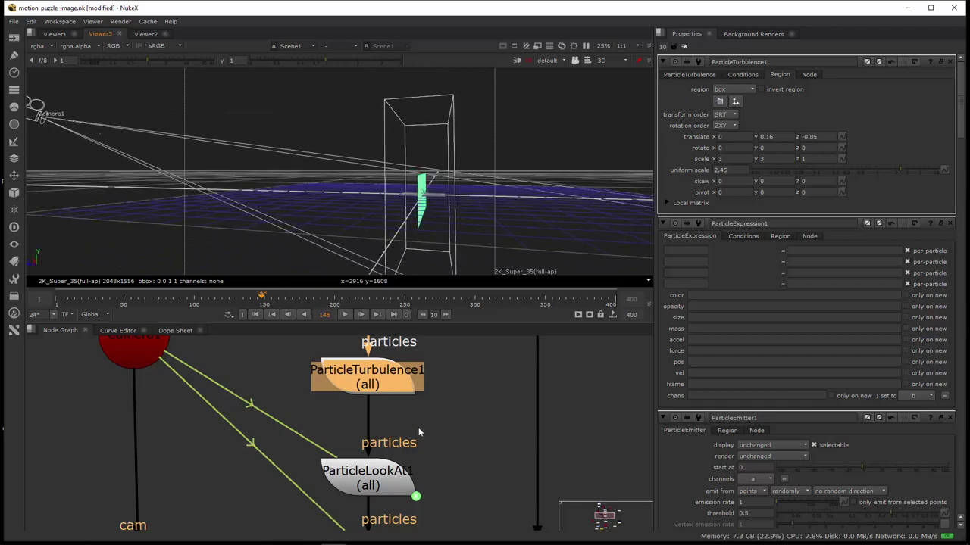
Connect the output of ParticleDrag1 to Scene1.
{"action": "middle_click_drag", "start_coordinate": [419, 427], "coordinate": [444, 276]}
{"action": "middle_click_drag", "start_coordinate": [423, 448], "coordinate": [381, 329]}
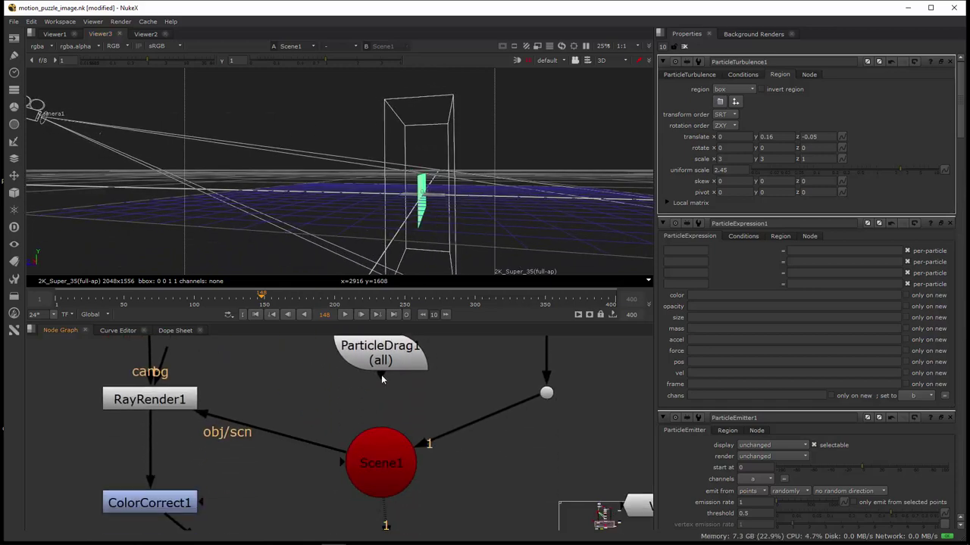
{"action": "left_click_drag", "start_coordinate": [379, 419], "coordinate": [384, 442]}
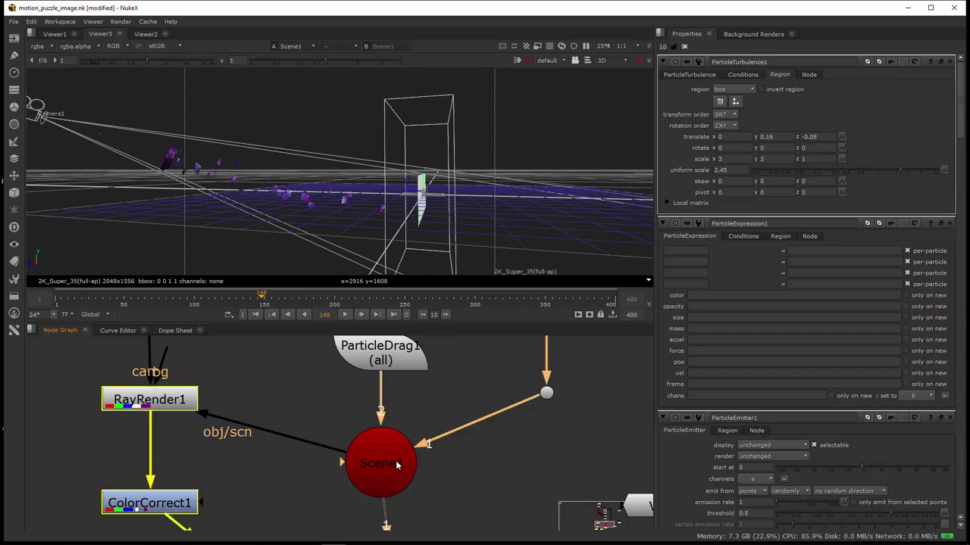
Set ParticleTurbulence1's strength to 1 in x, y and z.
{"action": "middle_click_drag", "start_coordinate": [439, 388], "coordinate": [394, 530]}
{"action": "middle_click_drag", "start_coordinate": [356, 356], "coordinate": [356, 455]}
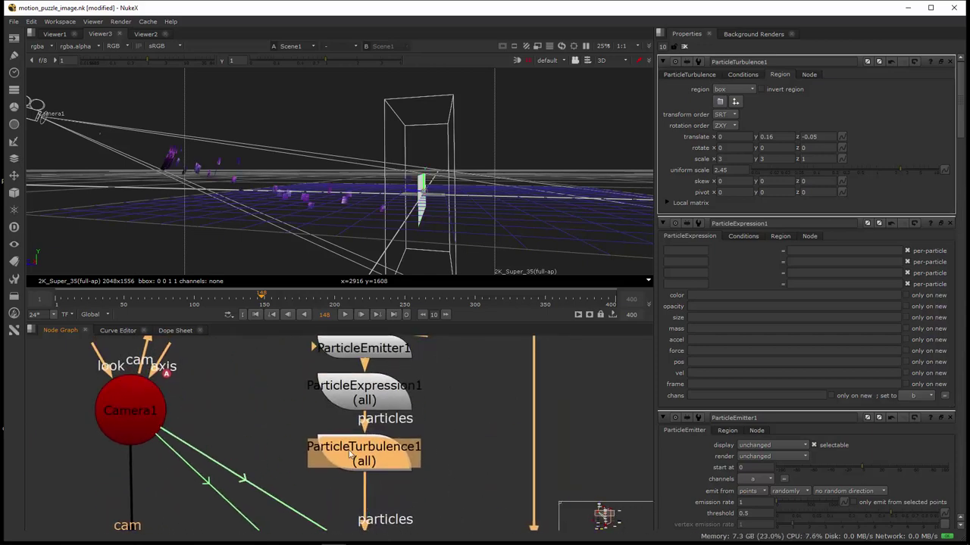
{"action": "left_click_drag", "start_coordinate": [180, 184], "coordinate": [303, 203], "text": "ctrl"}
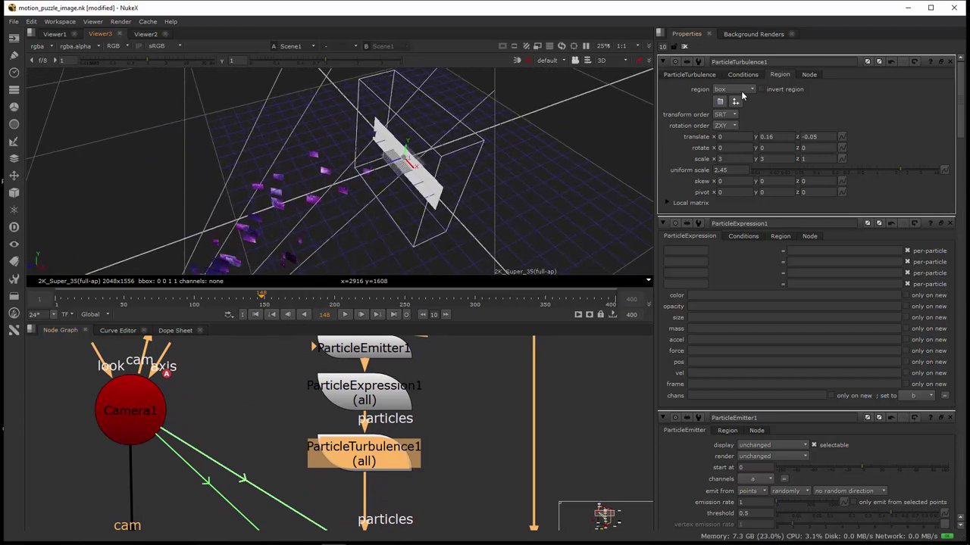
{"action": "left_click", "coordinate": [686, 75]}
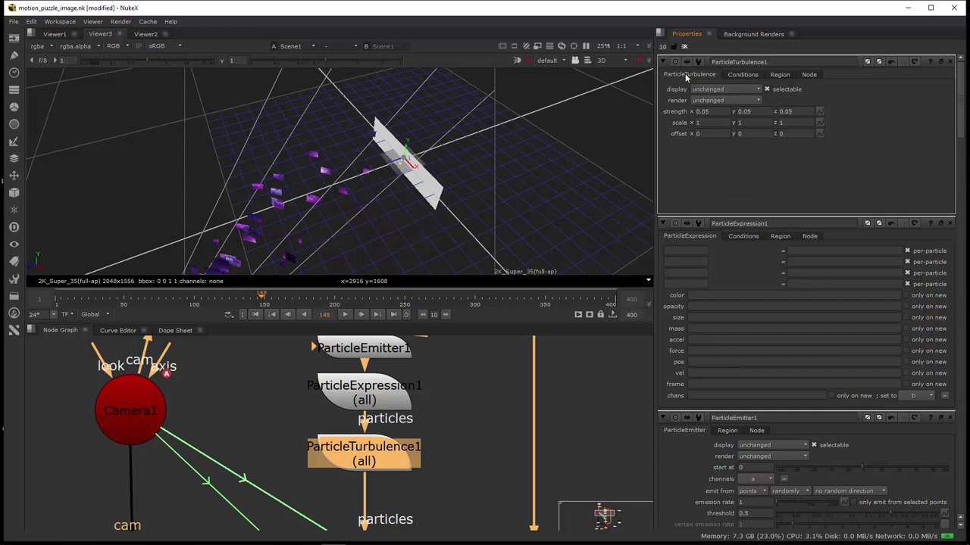
{"action": "double_click", "coordinate": [703, 112]}
{"action": "type", "text": "1"}
{"action": "key", "text": "Return"}
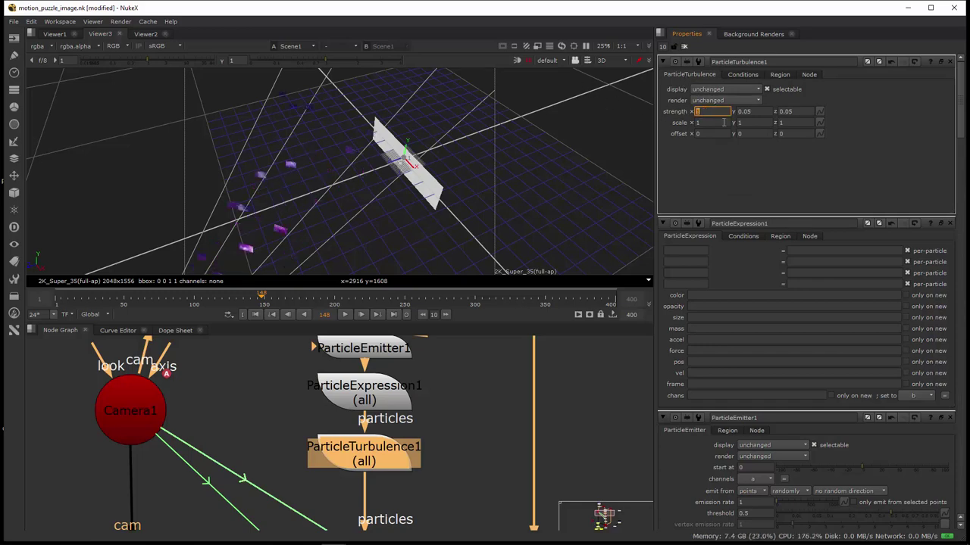
{"action": "key", "text": "Tab"}
{"action": "type", "text": "1"}
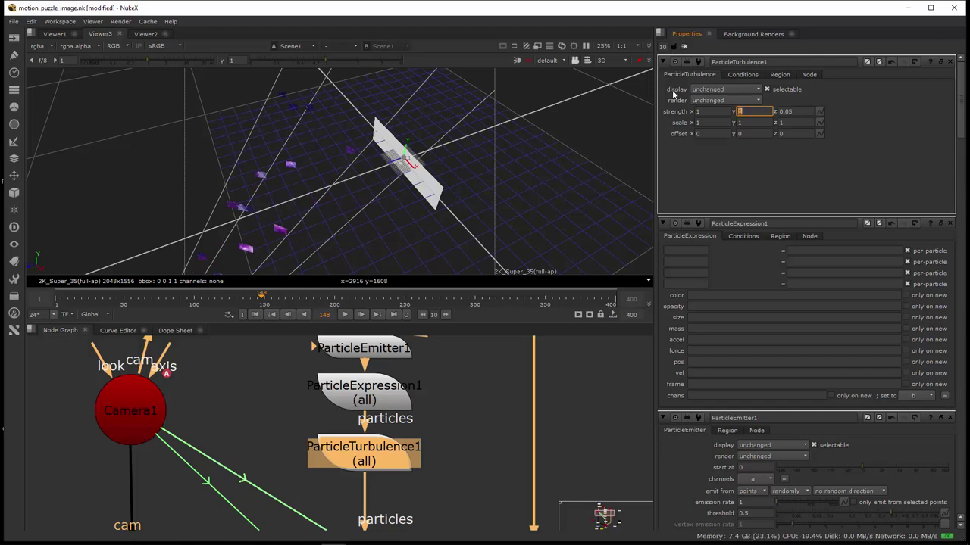
{"action": "double_click", "coordinate": [809, 111]}
{"action": "type", "text": "1"}
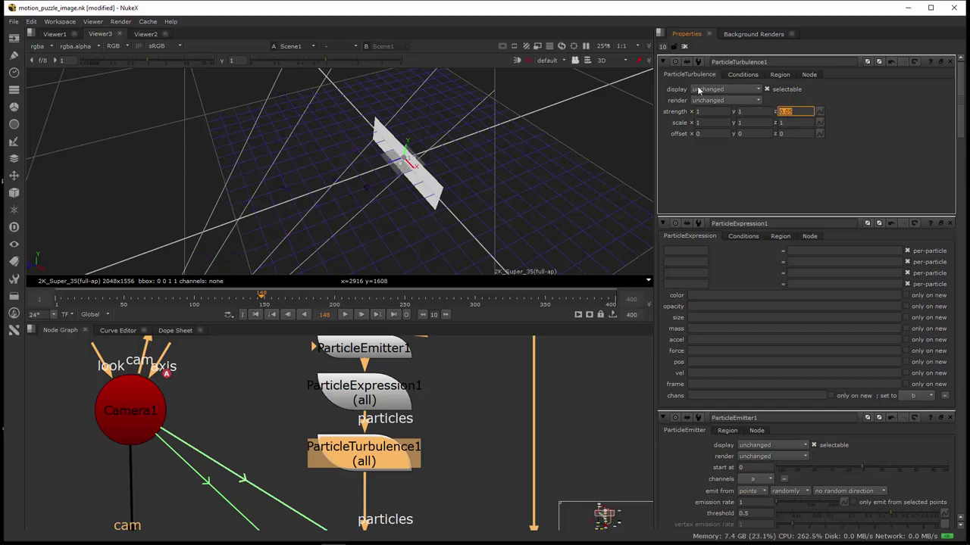
{"action": "key", "text": "Return"}
Examine how the stronger turbulence scatters the particles up to frame 318 in the 3D view and the rendered view.
{"action": "left_click_drag", "start_coordinate": [293, 128], "coordinate": [359, 218], "text": "ctrl"}
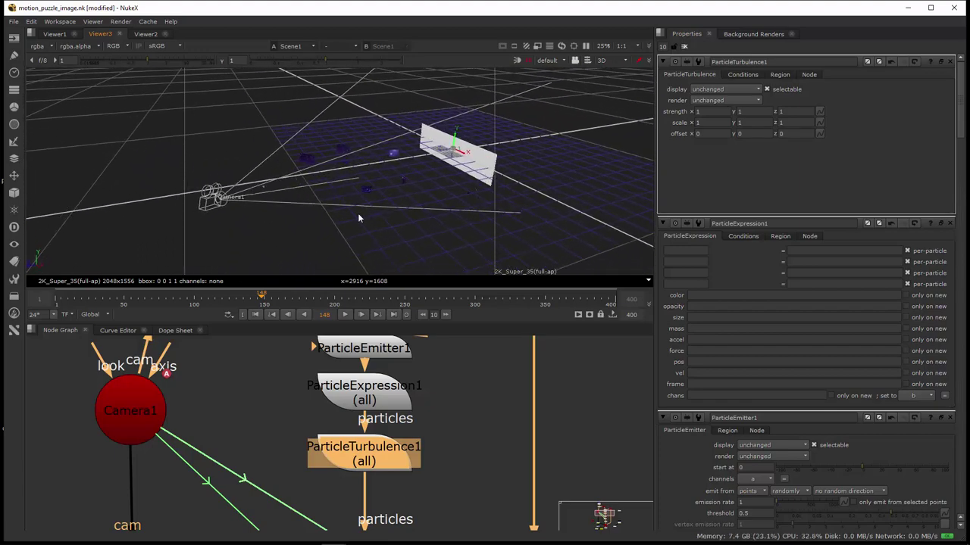
{"action": "left_click", "coordinate": [100, 298]}
{"action": "left_click_drag", "start_coordinate": [101, 300], "coordinate": [500, 306]}
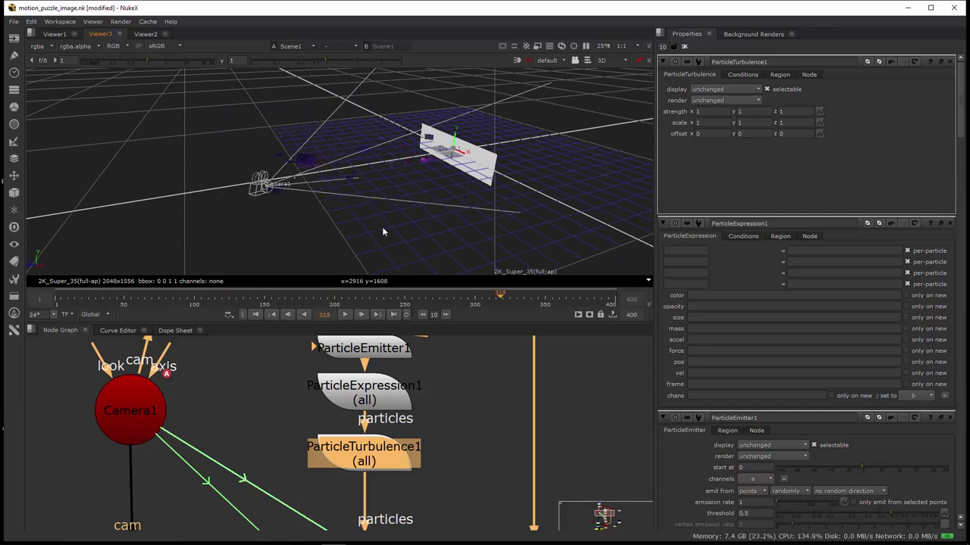
{"action": "scroll", "coordinate": [372, 212], "scroll_direction": "up", "scroll_amount": 5}
{"action": "left_click_drag", "start_coordinate": [362, 214], "coordinate": [371, 170], "text": "ctrl"}
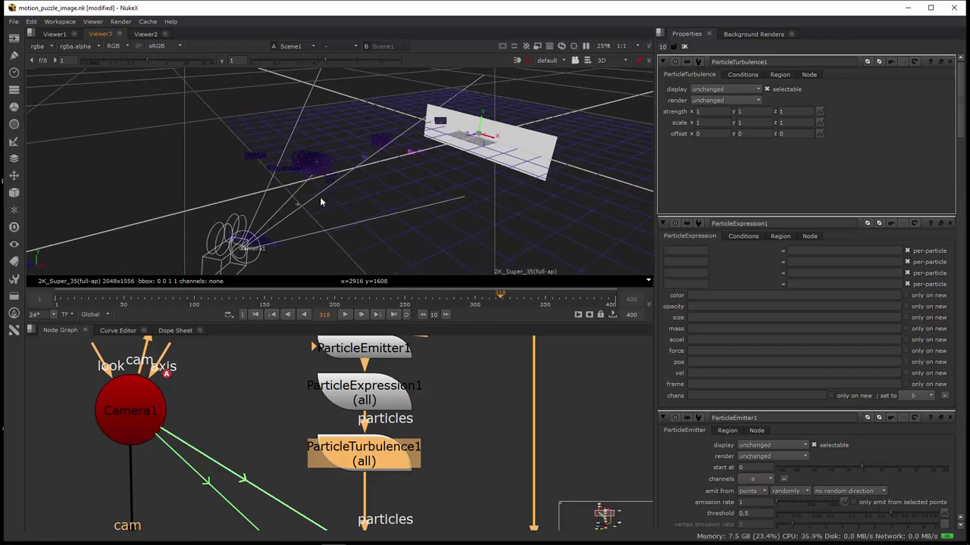
{"action": "left_click", "coordinate": [139, 35]}
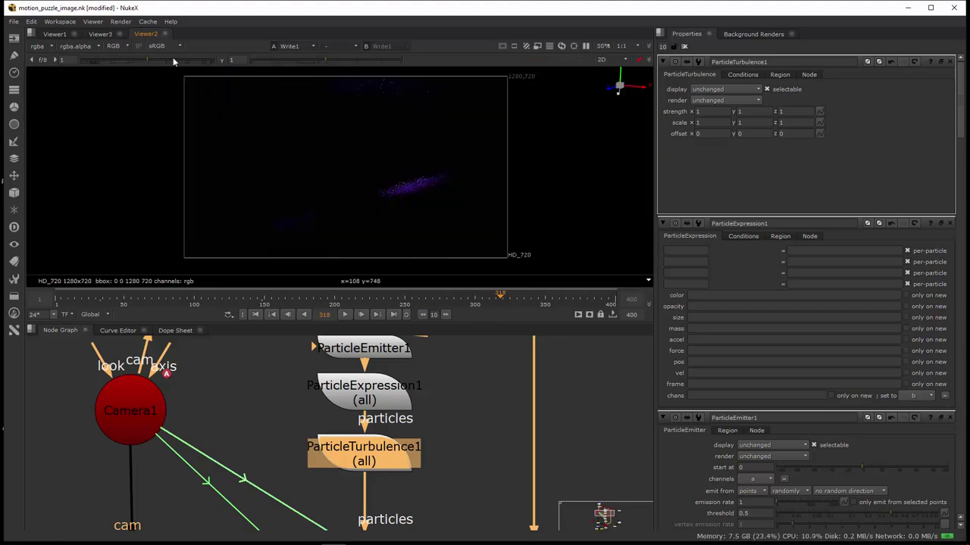
{"action": "left_click", "coordinate": [106, 34]}
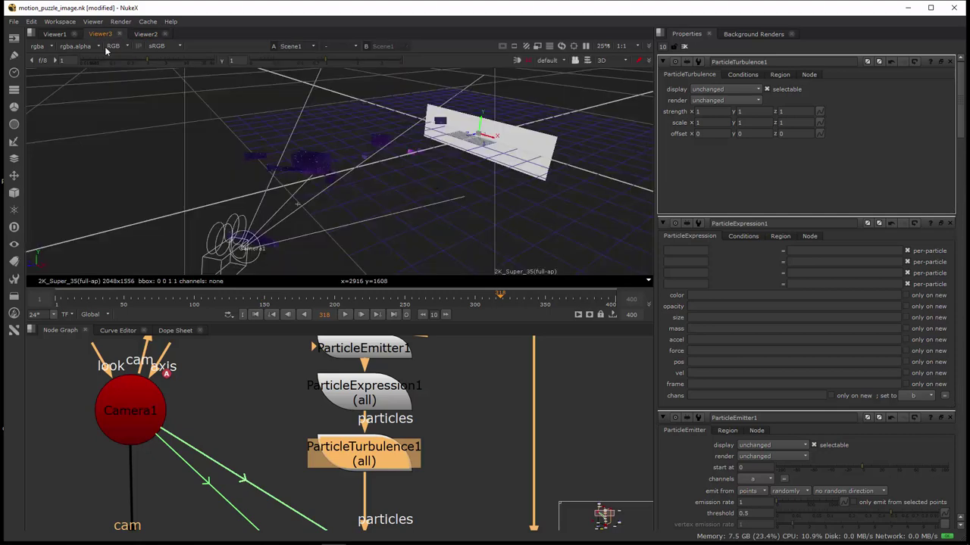
Set ParticleTurbulence1's strength to 0.05 in x, y and z.
{"action": "left_click", "coordinate": [705, 112]}
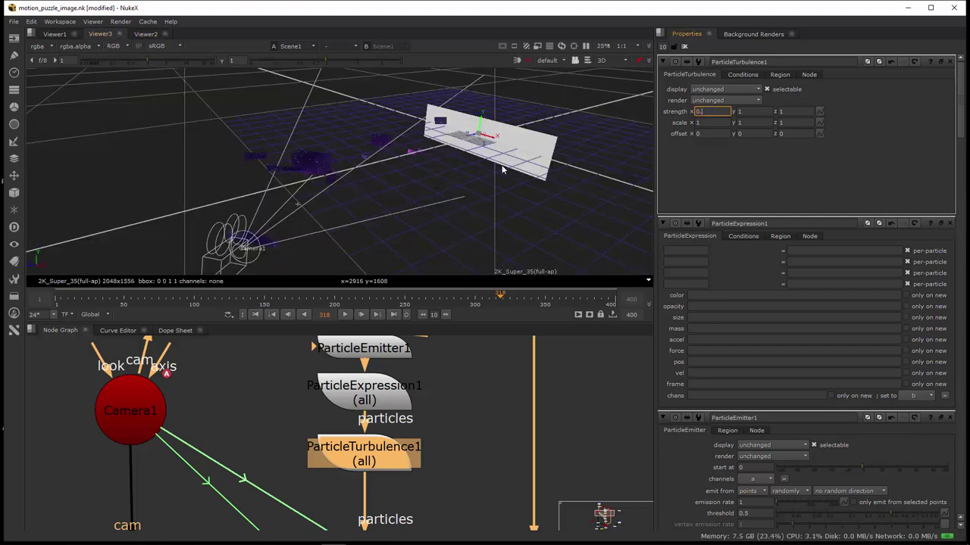
{"action": "key", "text": "Return"}
{"action": "type", "text": "0.05"}
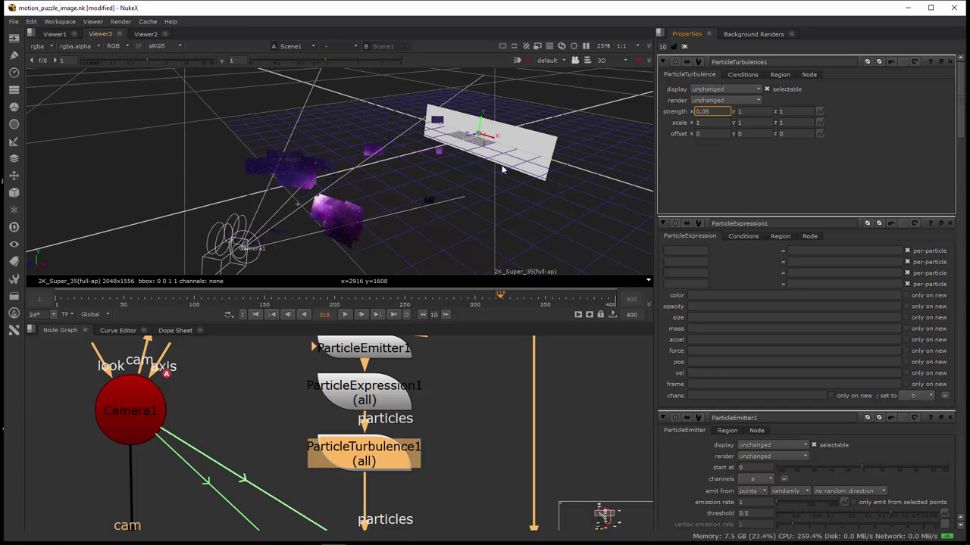
{"action": "left_click", "coordinate": [749, 112]}
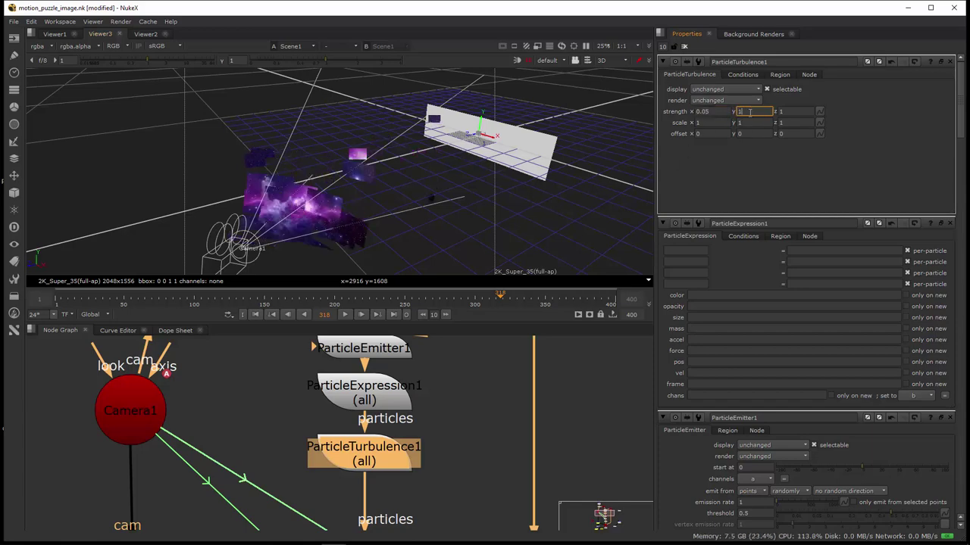
{"action": "left_click_drag", "start_coordinate": [749, 112], "coordinate": [725, 112]}
{"action": "type", "text": "0.05"}
{"action": "key", "text": "Return"}
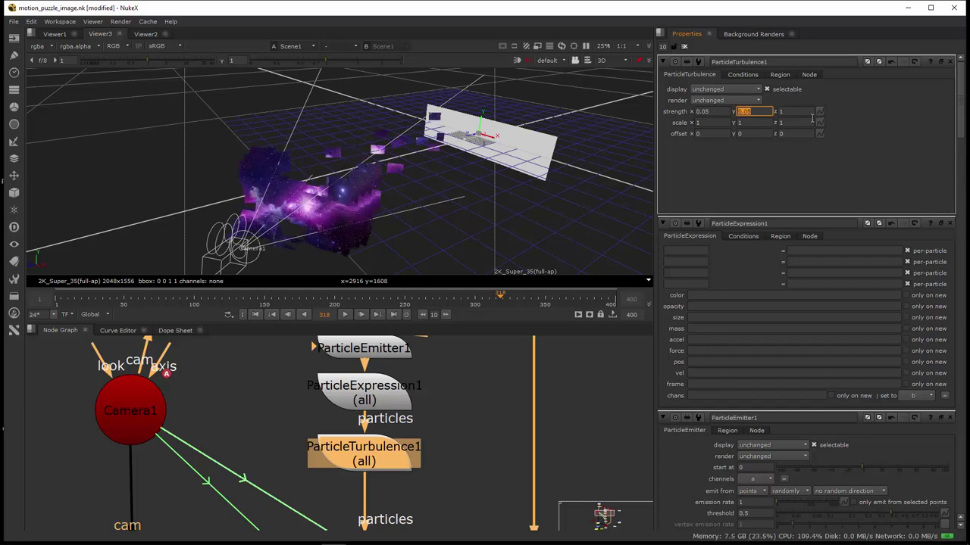
{"action": "key", "text": "Tab"}
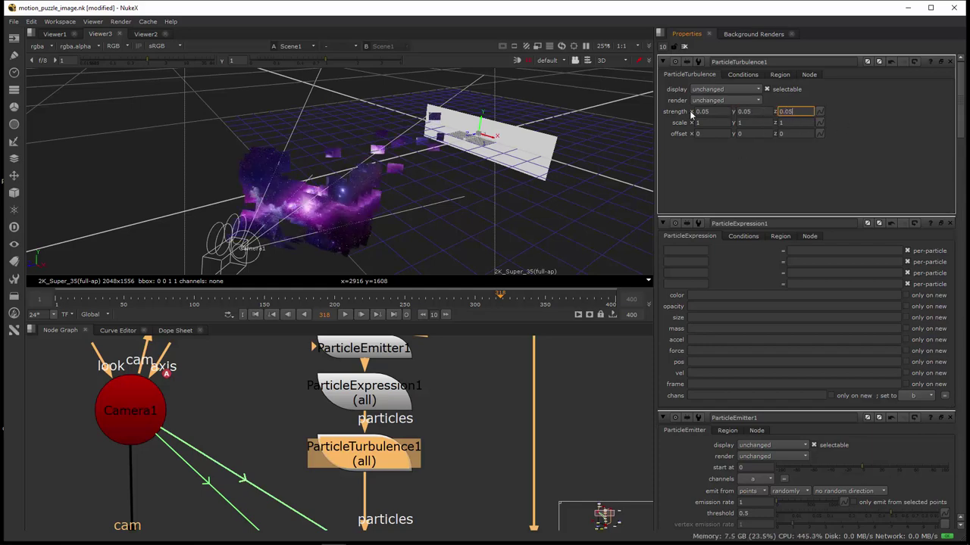
{"action": "type", "text": "0.05"}
{"action": "key", "text": "Return"}
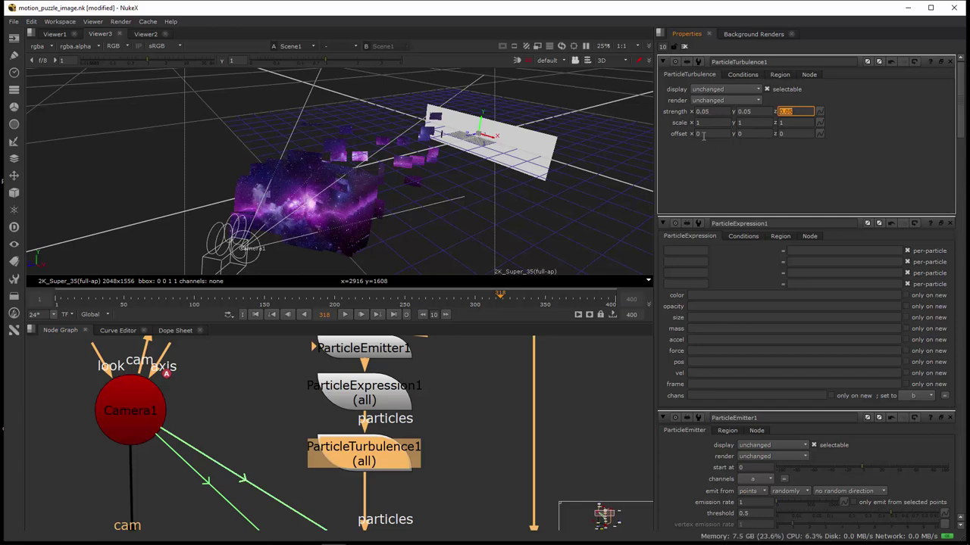
Review ParticleTurbulence1's conditions, including the age limits and the available particle channels.
{"action": "left_click", "coordinate": [743, 74]}
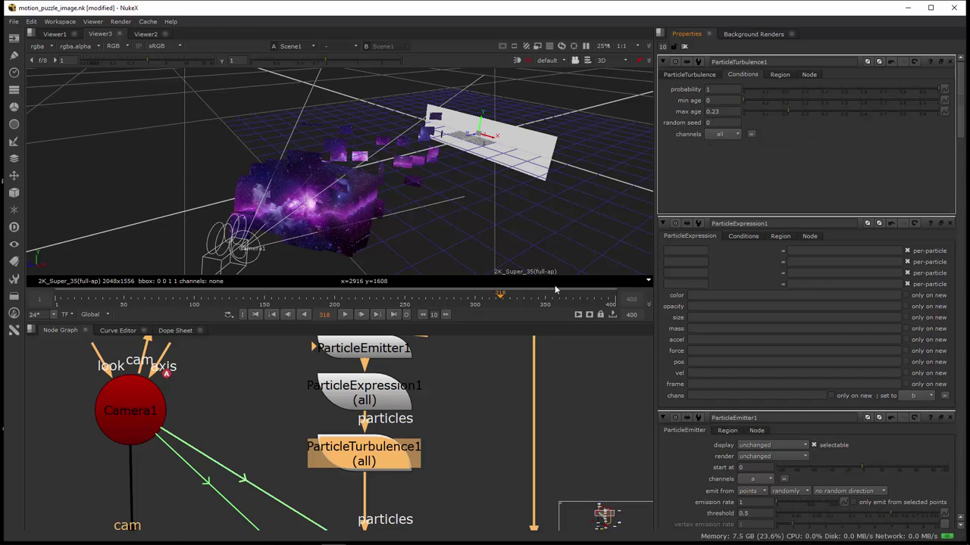
{"action": "middle_click_drag", "start_coordinate": [448, 409], "coordinate": [457, 347]}
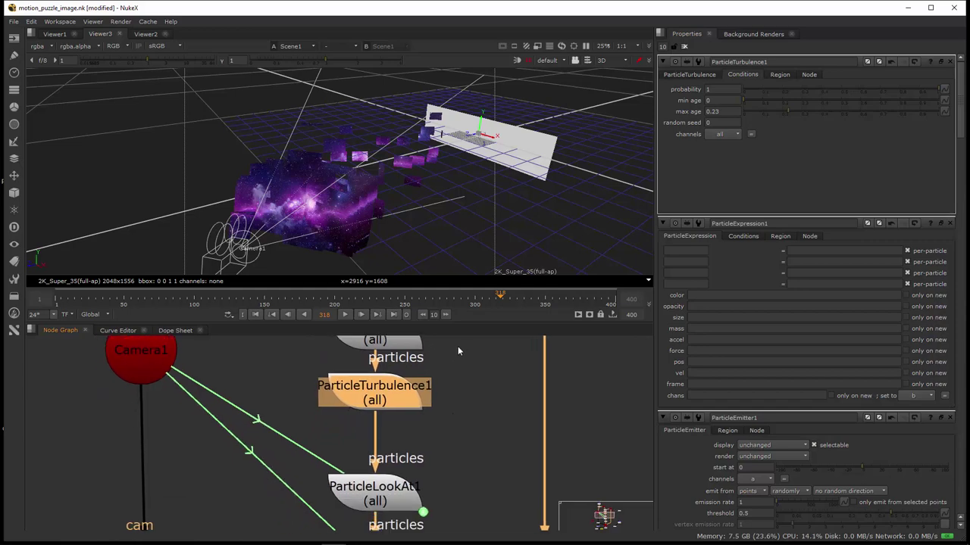
{"action": "left_click", "coordinate": [715, 137]}
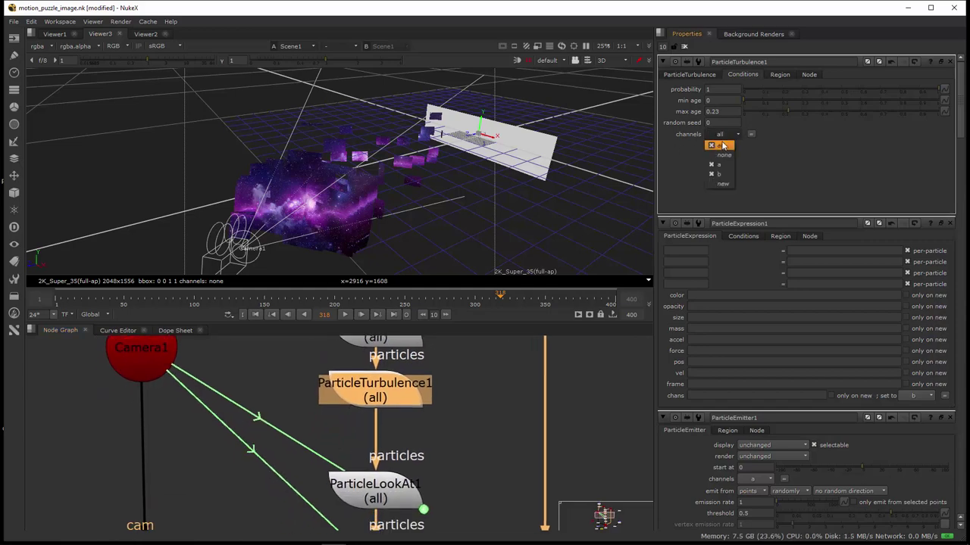
{"action": "left_click", "coordinate": [681, 180]}
Move ParticleLookAt1 up closer to ParticleTurbulence1 in the node graph.
{"action": "middle_click_drag", "start_coordinate": [431, 474], "coordinate": [434, 446]}
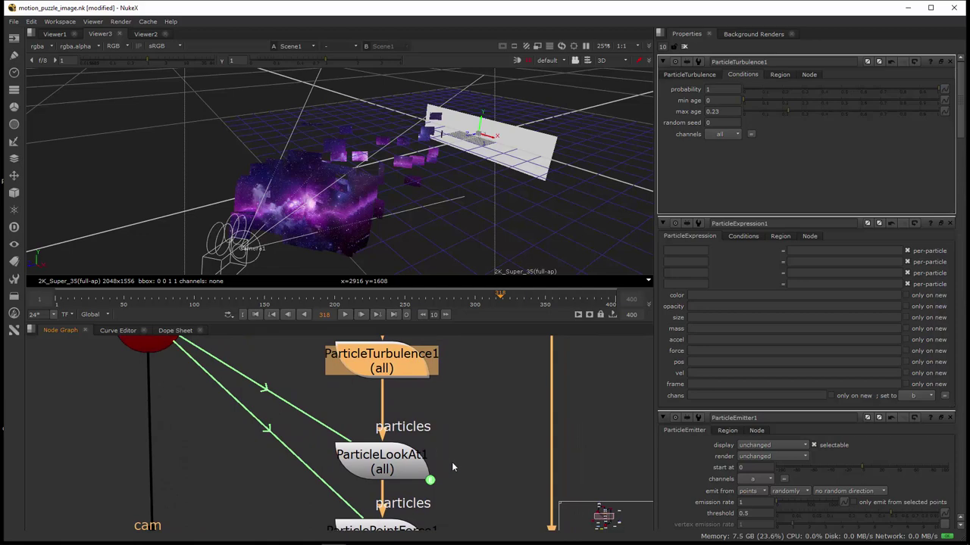
{"action": "middle_click_drag", "start_coordinate": [451, 463], "coordinate": [449, 416]}
{"action": "left_click_drag", "start_coordinate": [448, 417], "coordinate": [448, 397]}
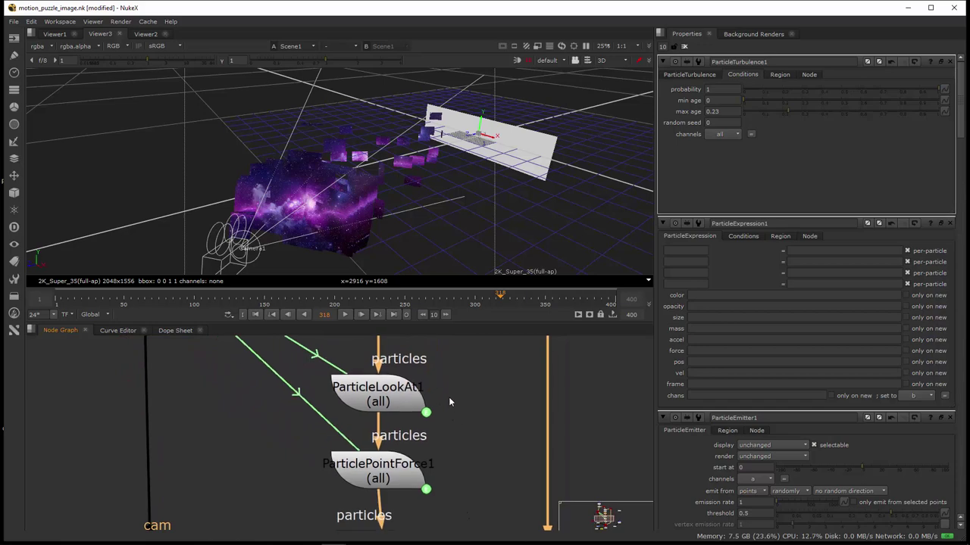
{"action": "left_click_drag", "start_coordinate": [378, 396], "coordinate": [375, 373]}
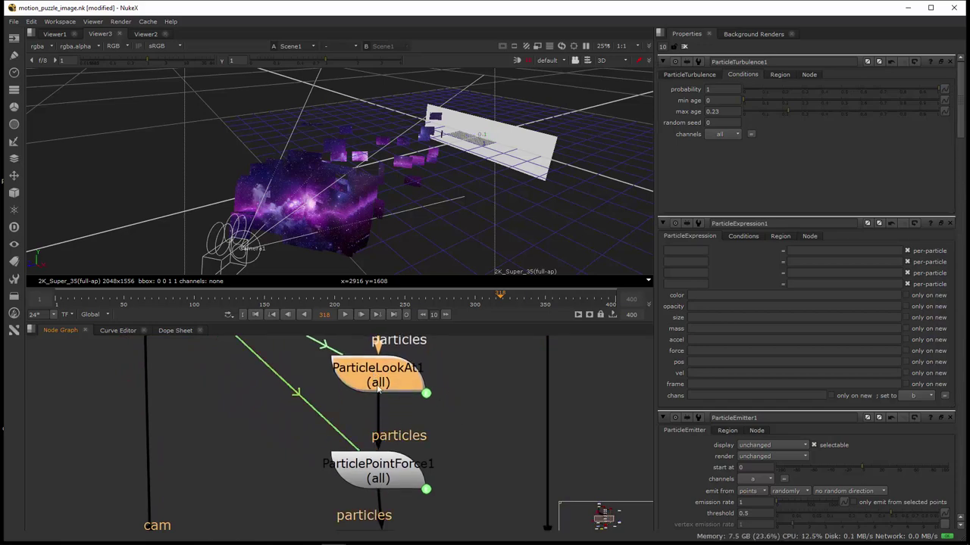
{"action": "middle_click_drag", "start_coordinate": [375, 372], "coordinate": [346, 462]}
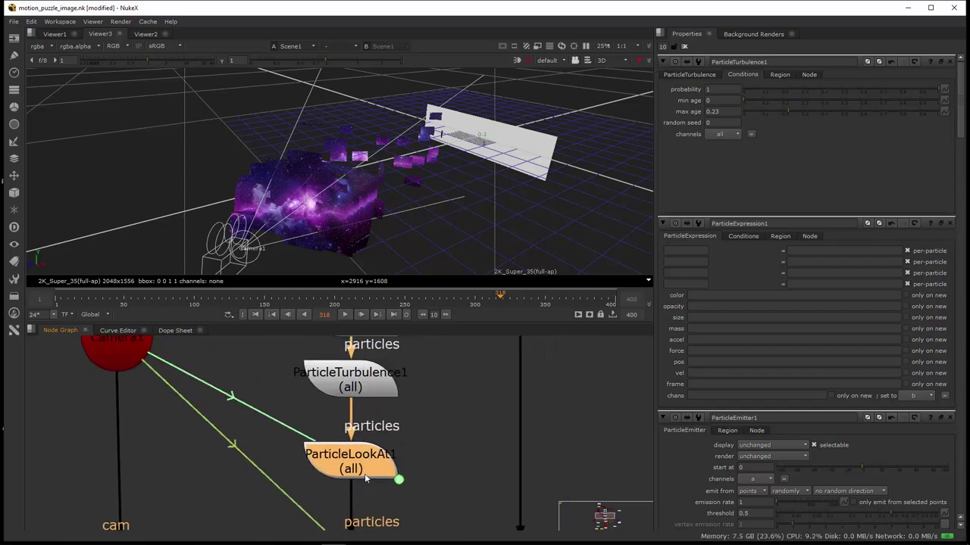
{"action": "left_click_drag", "start_coordinate": [364, 473], "coordinate": [358, 463]}
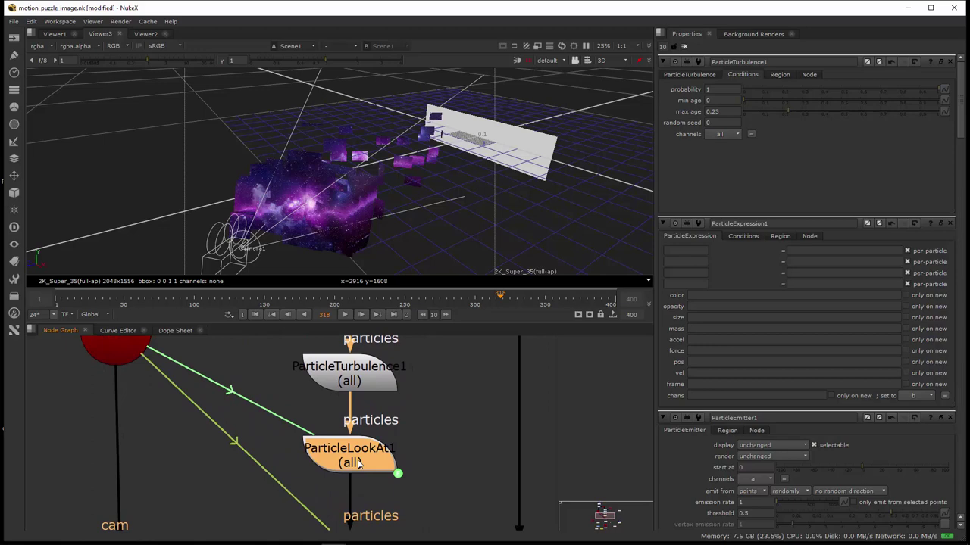
Display ParticleLookAt1's position settings and examine how the particle cards face the camera in the 3D view and the rendered view.
{"action": "double_click", "coordinate": [354, 463]}
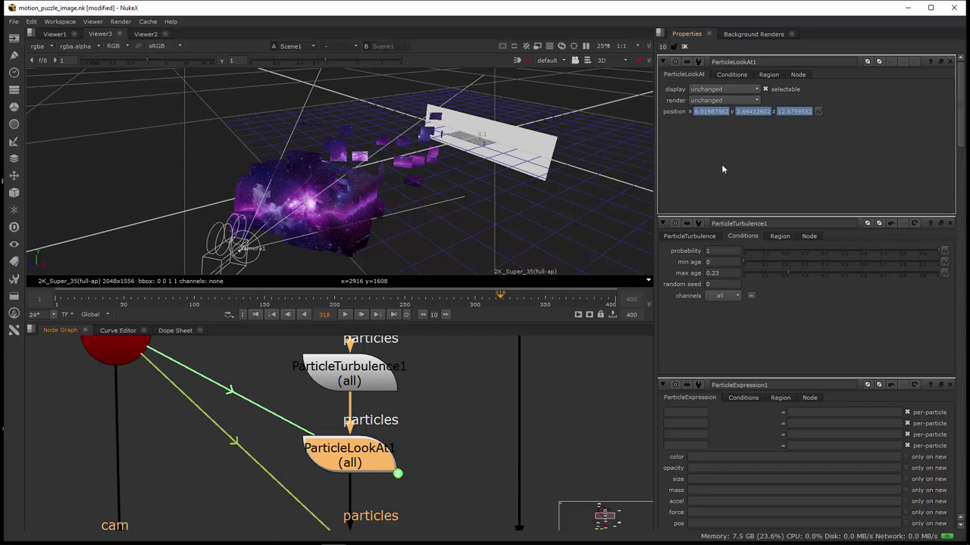
{"action": "left_click_drag", "start_coordinate": [367, 239], "coordinate": [224, 273], "text": "ctrl"}
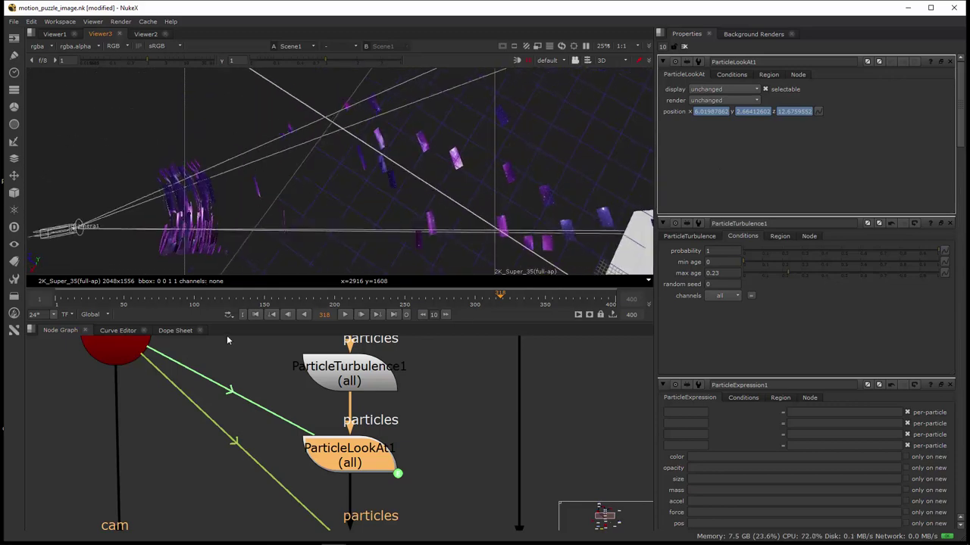
{"action": "left_click_drag", "start_coordinate": [284, 257], "coordinate": [341, 223], "text": "ctrl"}
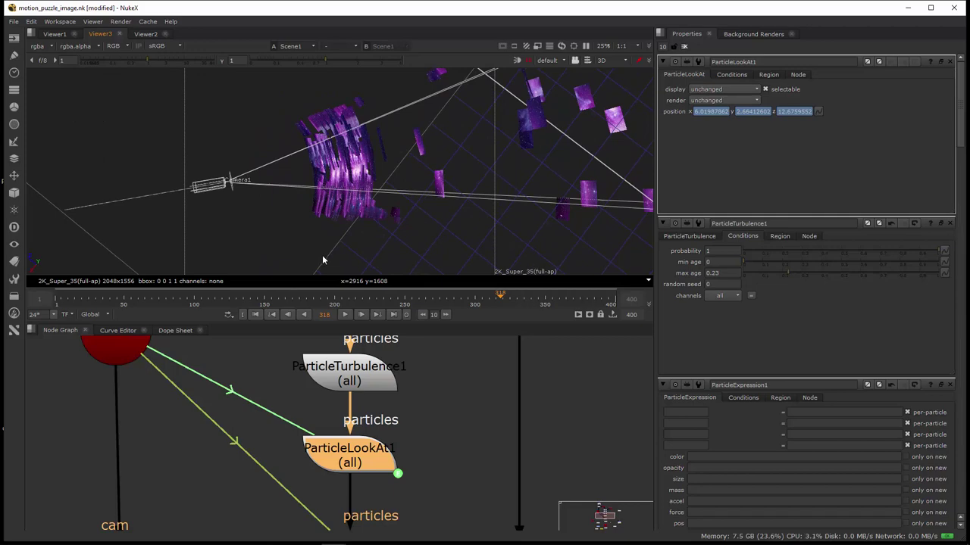
{"action": "left_click", "coordinate": [146, 35]}
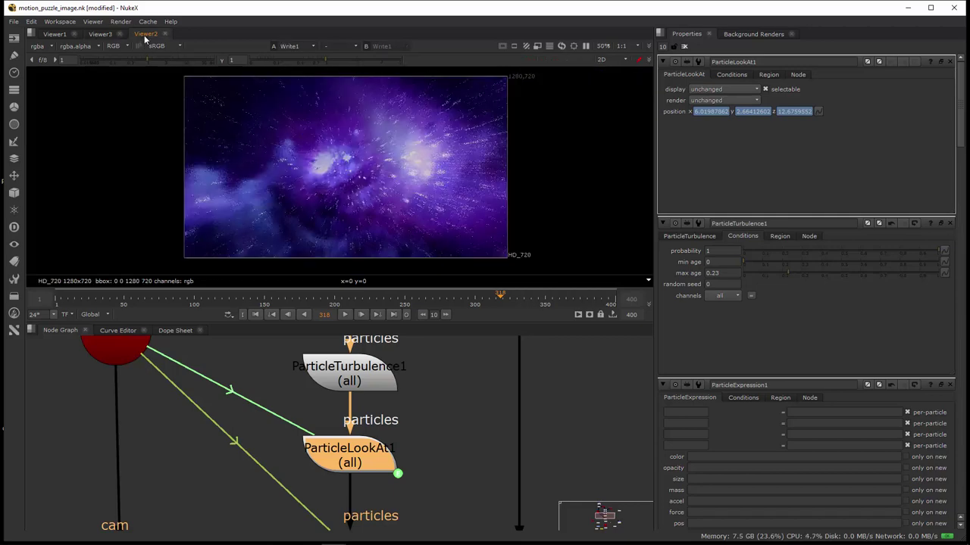
{"action": "left_click", "coordinate": [102, 34]}
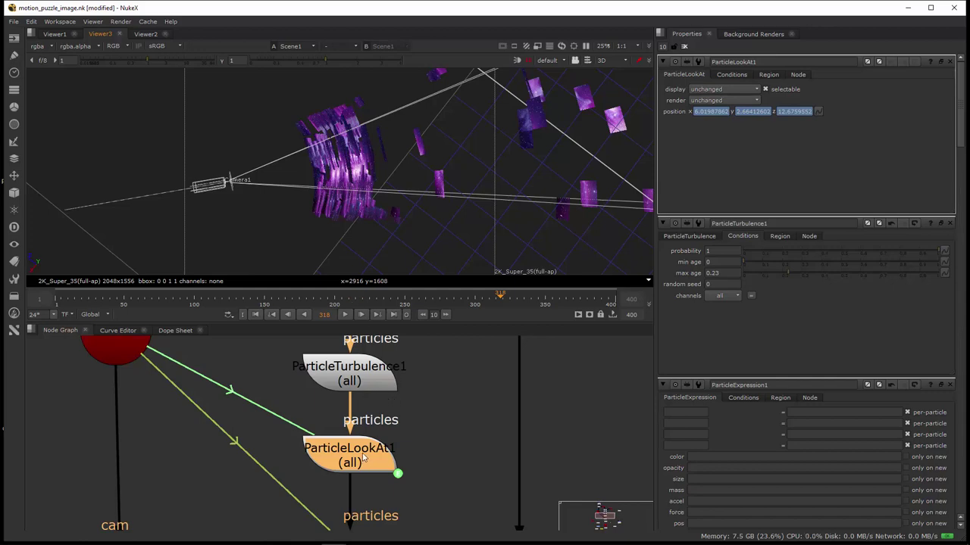
Display Camera1's settings and compare its translate values with ParticleLookAt1's linked position.
{"action": "scroll", "coordinate": [333, 457], "scroll_direction": "down", "scroll_amount": 2}
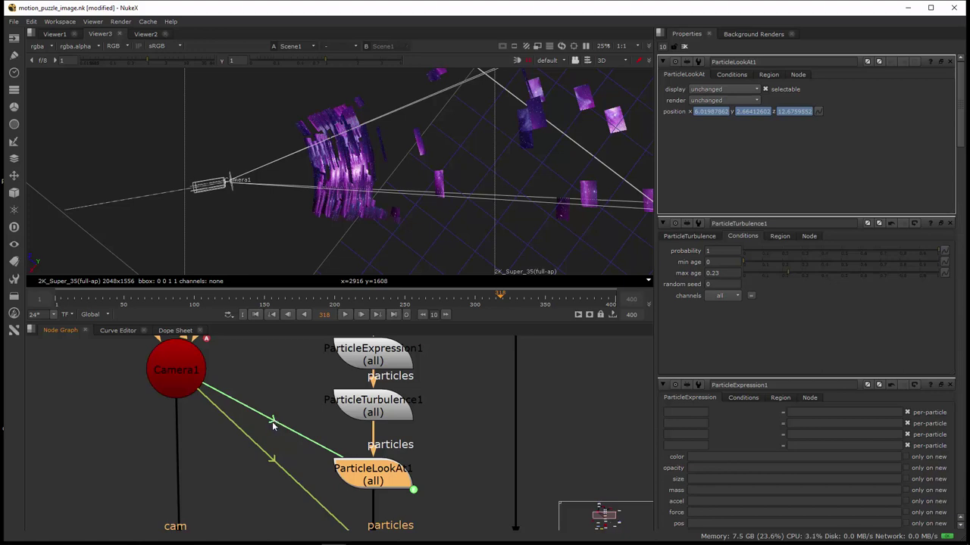
{"action": "left_click", "coordinate": [191, 380]}
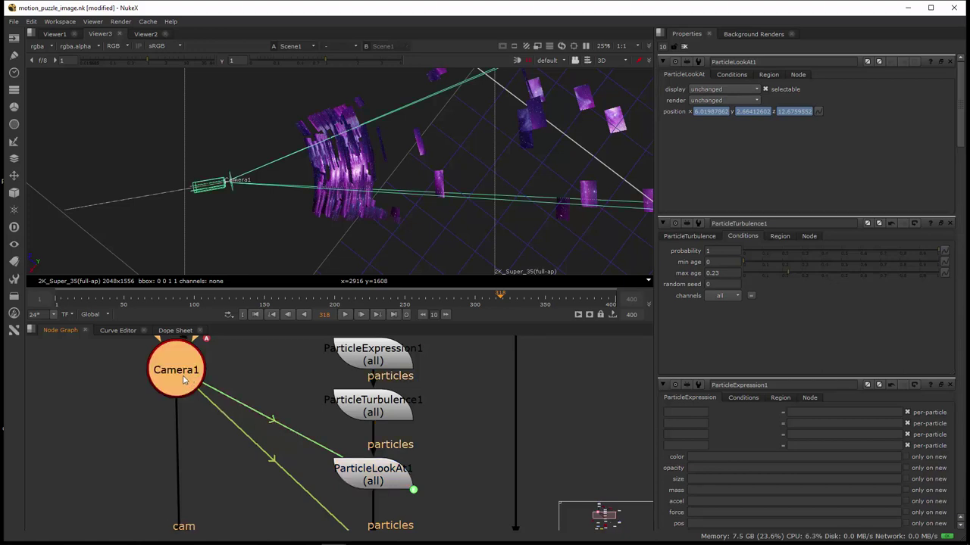
{"action": "double_click", "coordinate": [182, 380]}
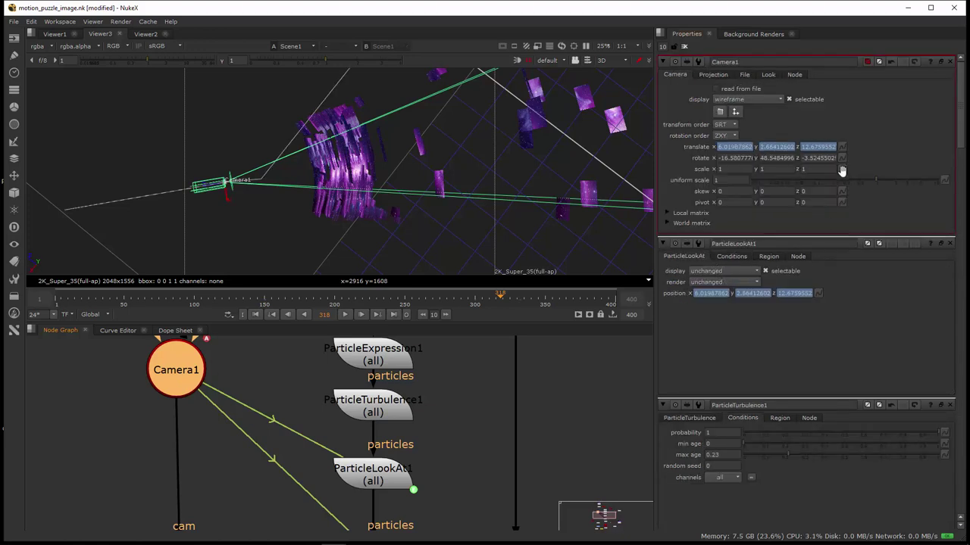
{"action": "key", "text": "ctrl"}
{"action": "left_click_drag", "start_coordinate": [828, 278], "coordinate": [818, 294]}
Bring back ParticleLookAt1's settings and review its conditions and region options.
{"action": "middle_click_drag", "start_coordinate": [452, 482], "coordinate": [433, 443]}
{"action": "left_click", "coordinate": [374, 433]}
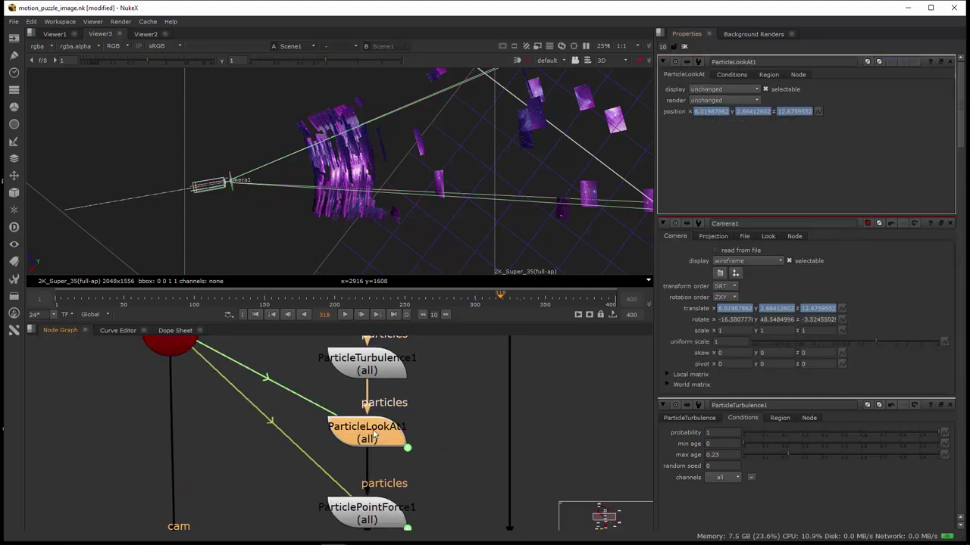
{"action": "left_click", "coordinate": [733, 75]}
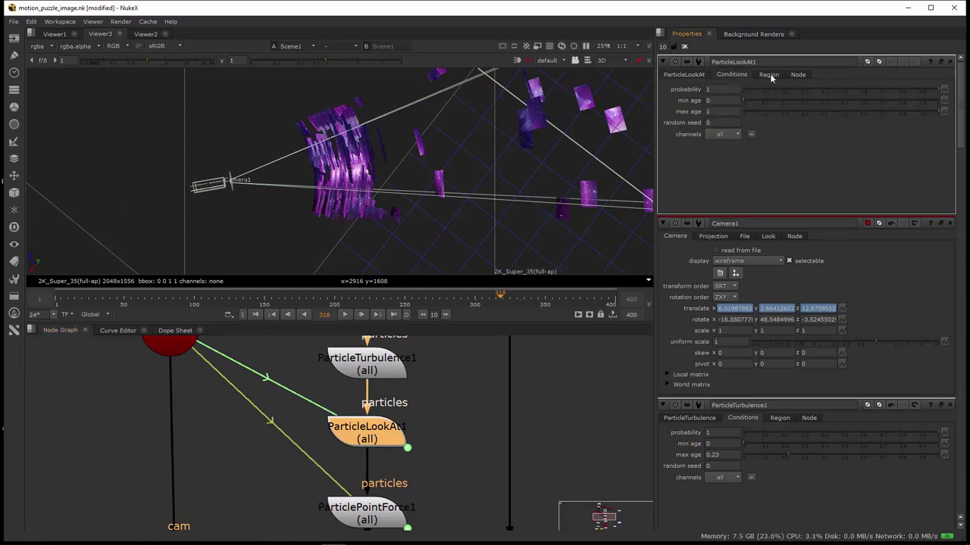
{"action": "left_click", "coordinate": [770, 76]}
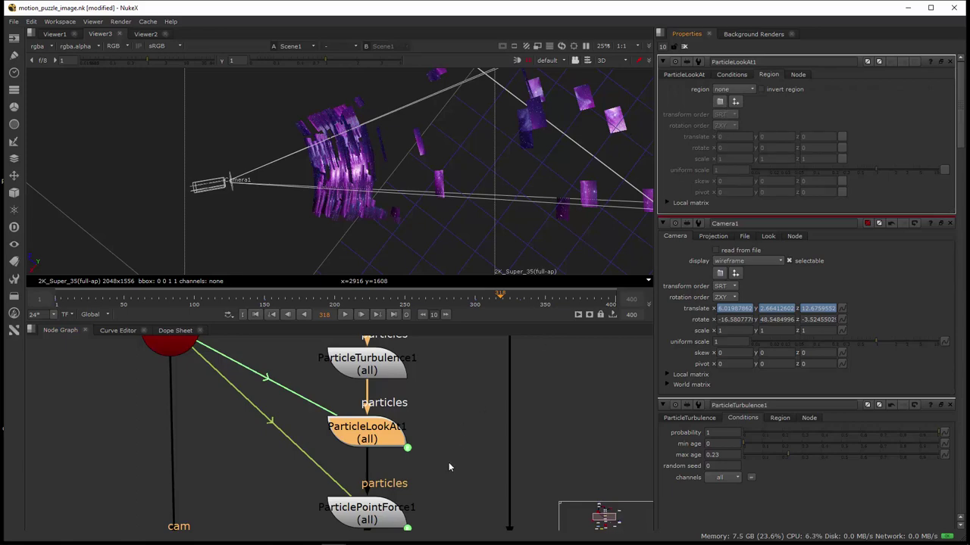
Display ParticlePointForce1's settings and inspect its strength and its position link to Camera1.
{"action": "middle_click_drag", "start_coordinate": [448, 466], "coordinate": [446, 373]}
{"action": "left_click", "coordinate": [366, 427]}
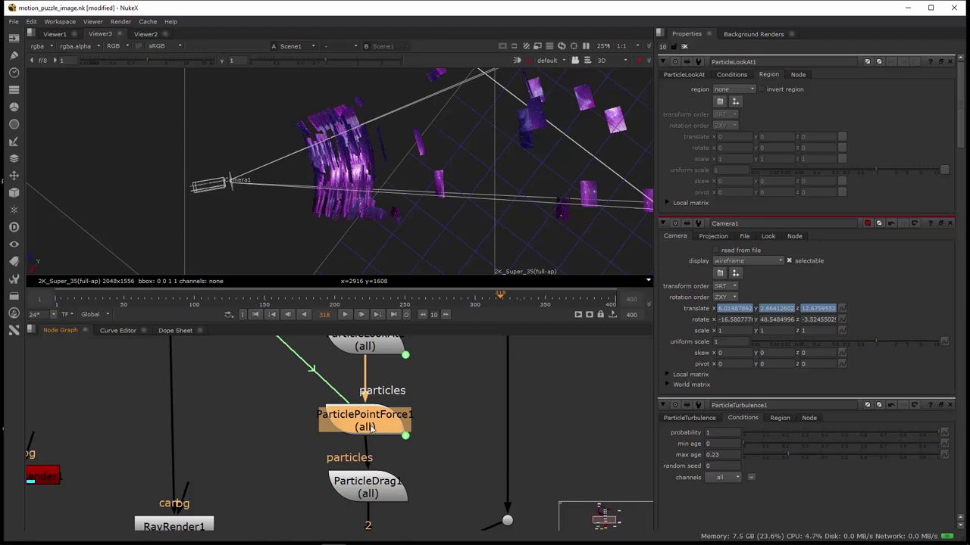
{"action": "double_click", "coordinate": [370, 427]}
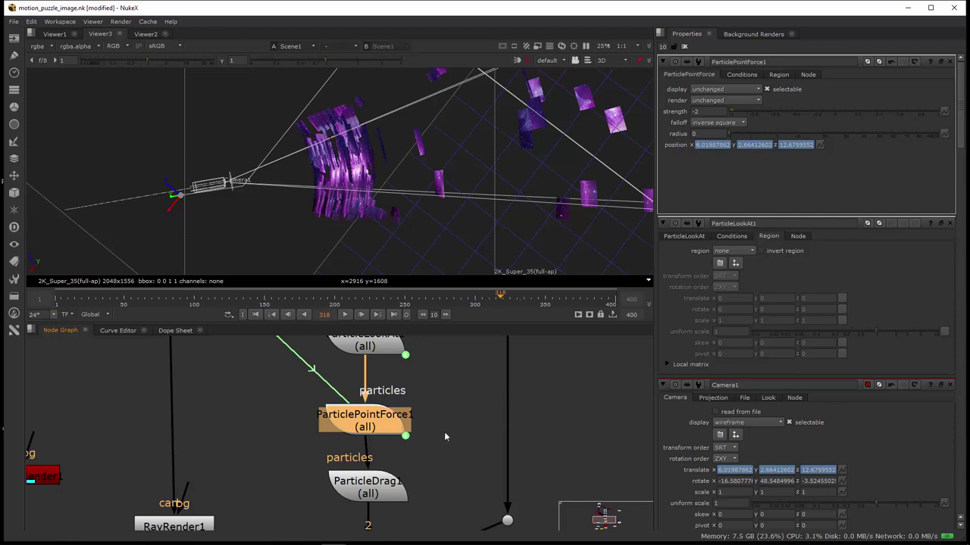
{"action": "middle_click_drag", "start_coordinate": [445, 438], "coordinate": [528, 523]}
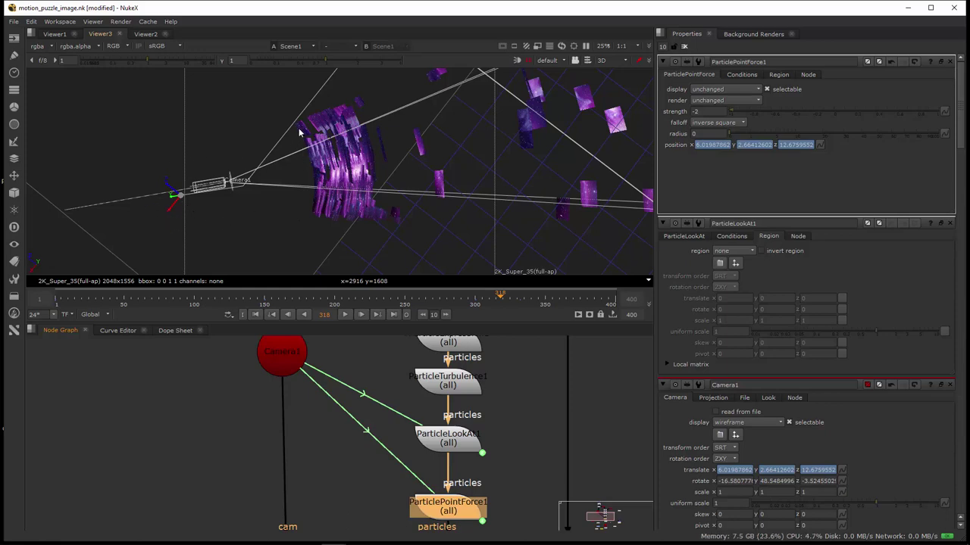
{"action": "left_click", "coordinate": [709, 111]}
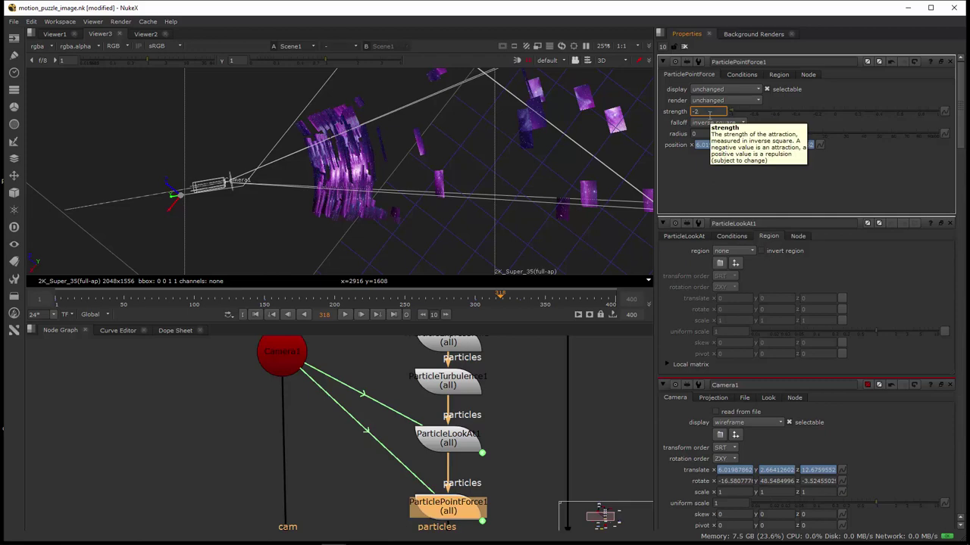
Step through the animation from frame 70 to frame 261 to examine how the point force draws the particles toward the camera.
{"action": "left_click", "coordinate": [151, 299]}
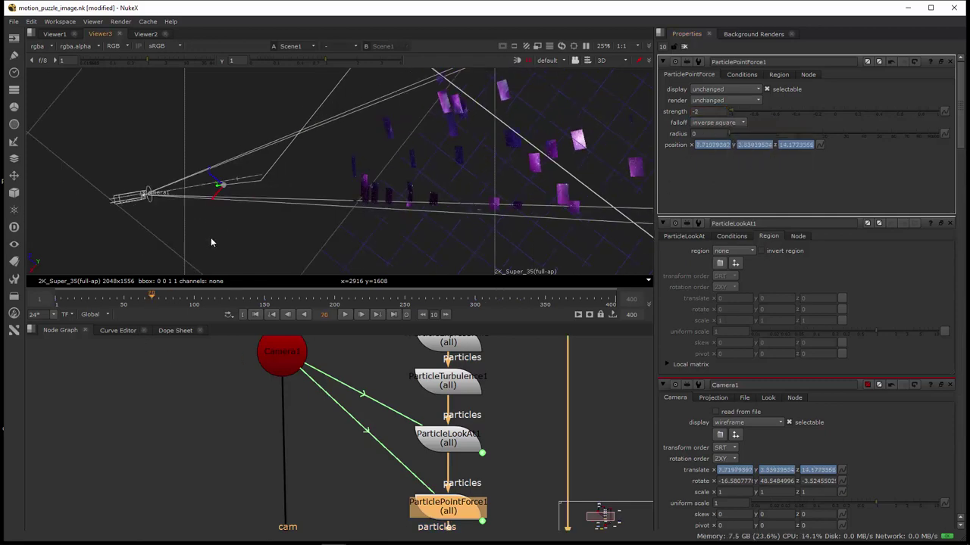
{"action": "left_click_drag", "start_coordinate": [194, 297], "coordinate": [336, 299]}
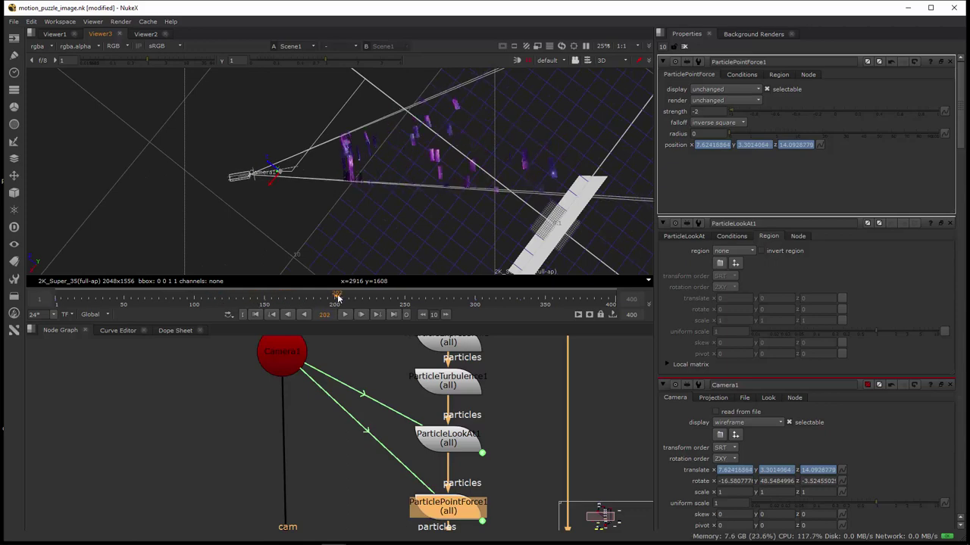
{"action": "left_click", "coordinate": [420, 300]}
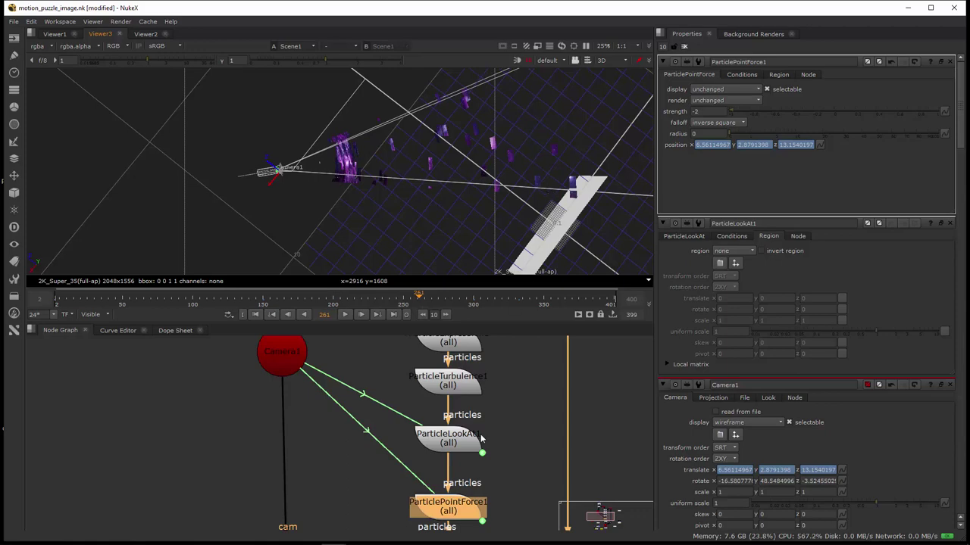
Display ParticleDrag1's region settings and examine its sphere around the particles and camera in the 3D view.
{"action": "middle_click_drag", "start_coordinate": [493, 455], "coordinate": [479, 373]}
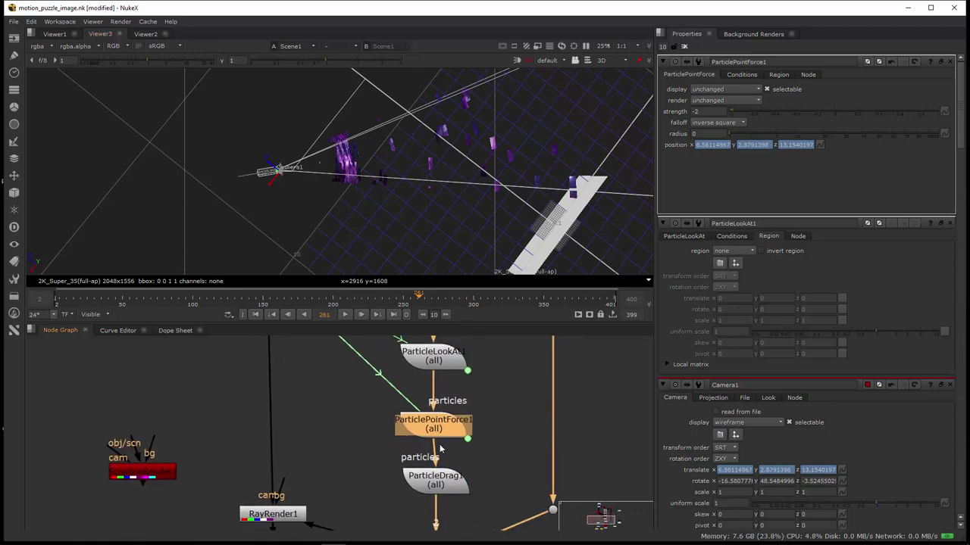
{"action": "left_click", "coordinate": [433, 488]}
{"action": "double_click", "coordinate": [434, 488]}
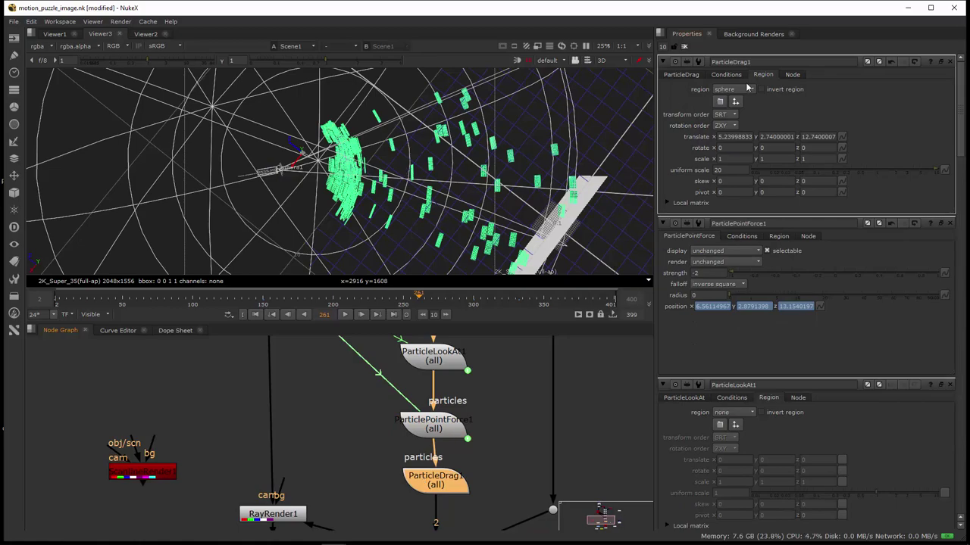
{"action": "left_click_drag", "start_coordinate": [445, 244], "coordinate": [587, 114], "text": "ctrl"}
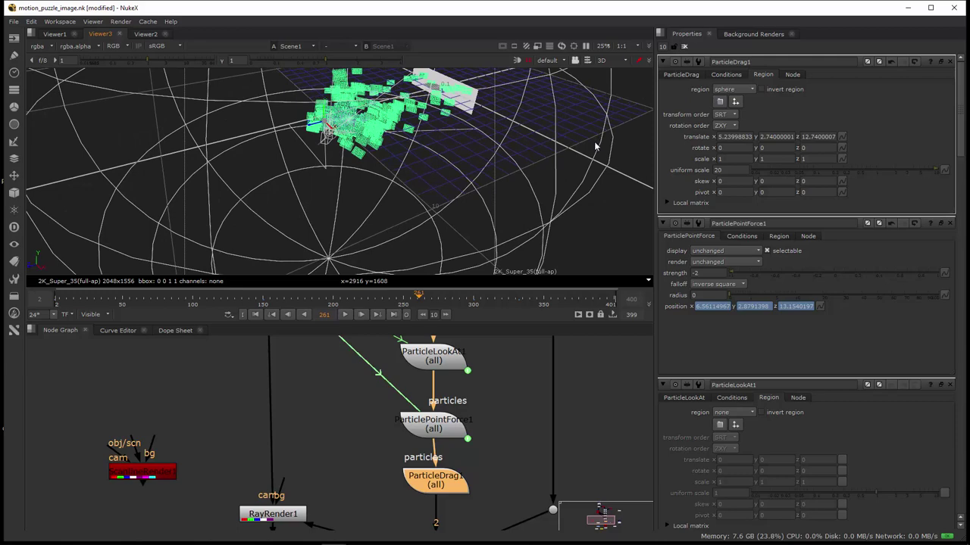
Set ParticleDrag1's drag to 0.065 and examine the particle spread around the camera in the 3D view.
{"action": "left_click_drag", "start_coordinate": [422, 187], "coordinate": [375, 242], "text": "ctrl"}
{"action": "left_click", "coordinate": [726, 76]}
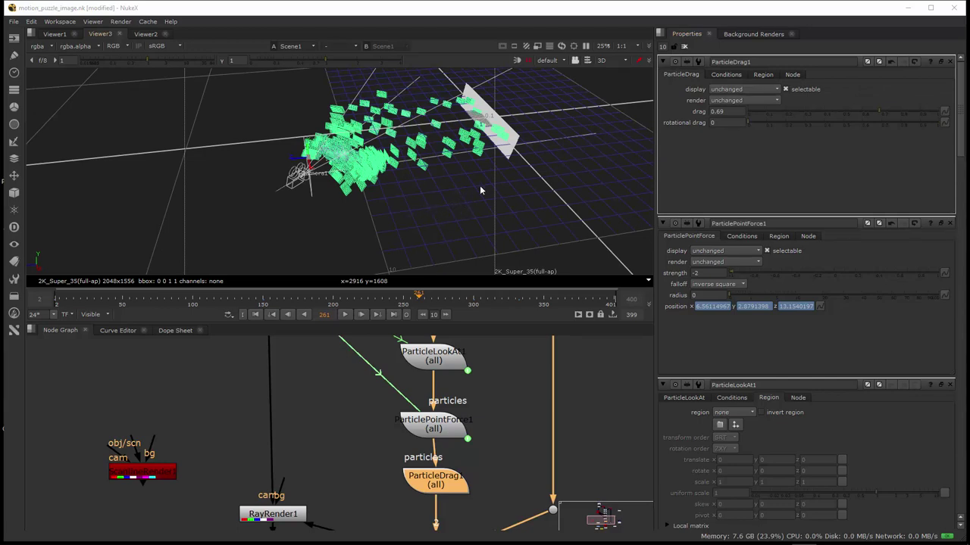
{"action": "left_click", "coordinate": [734, 112]}
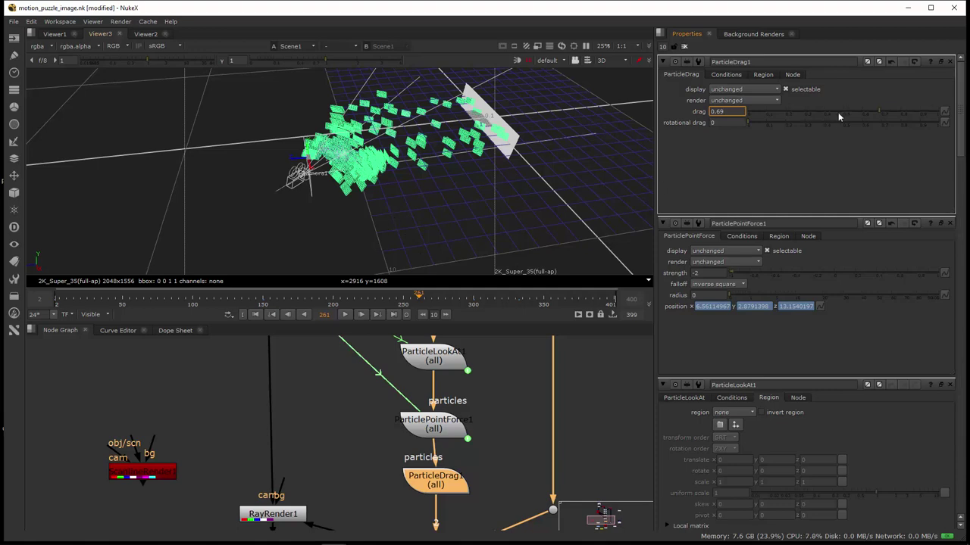
{"action": "type", "text": "0.065"}
{"action": "key", "text": "Return"}
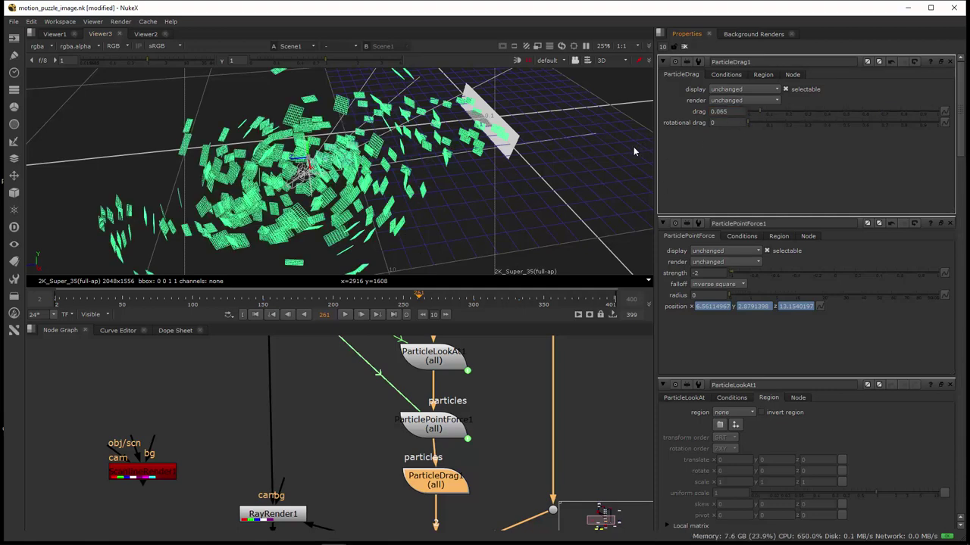
{"action": "left_click_drag", "start_coordinate": [631, 148], "coordinate": [383, 201], "text": "ctrl"}
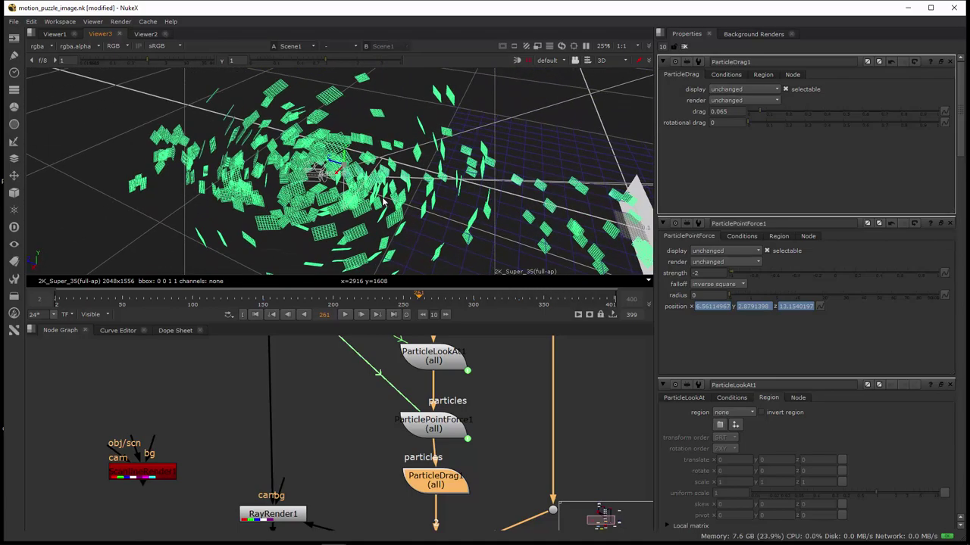
{"action": "left_click_drag", "start_coordinate": [406, 236], "coordinate": [173, 49], "text": "ctrl"}
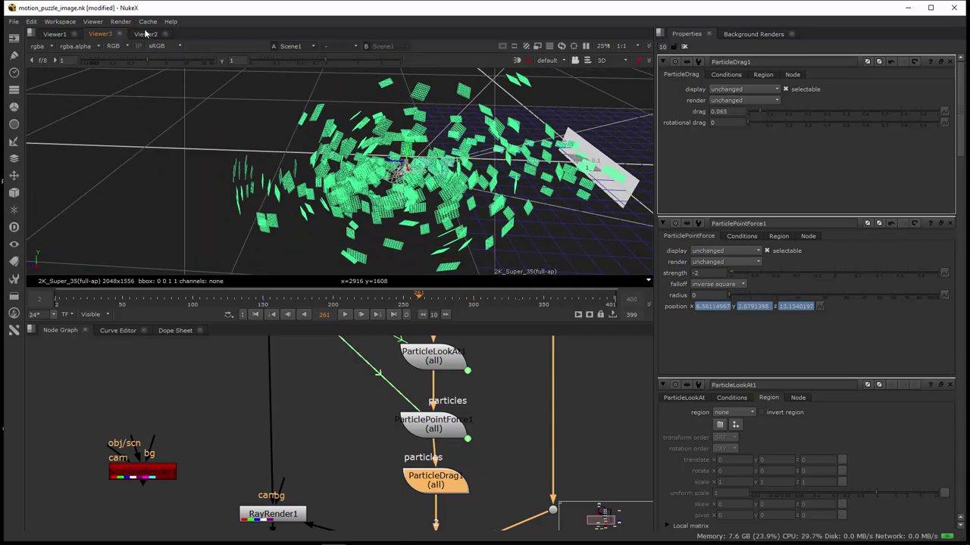
Show the rendered output in Viewer2 and step back through frame 103 to the early frames to examine the blurred particles.
{"action": "left_click", "coordinate": [146, 33]}
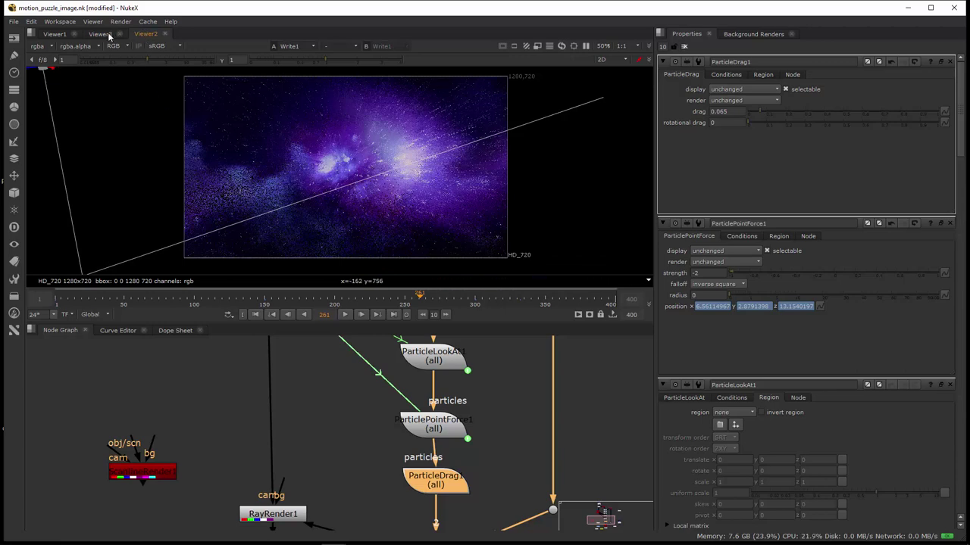
{"action": "left_click_drag", "start_coordinate": [249, 299], "coordinate": [301, 301]}
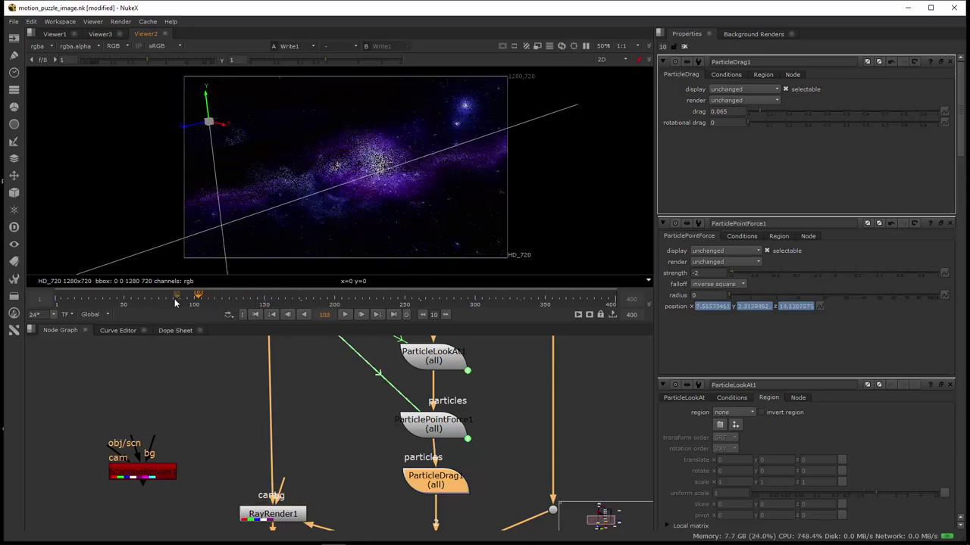
{"action": "left_click", "coordinate": [106, 301]}
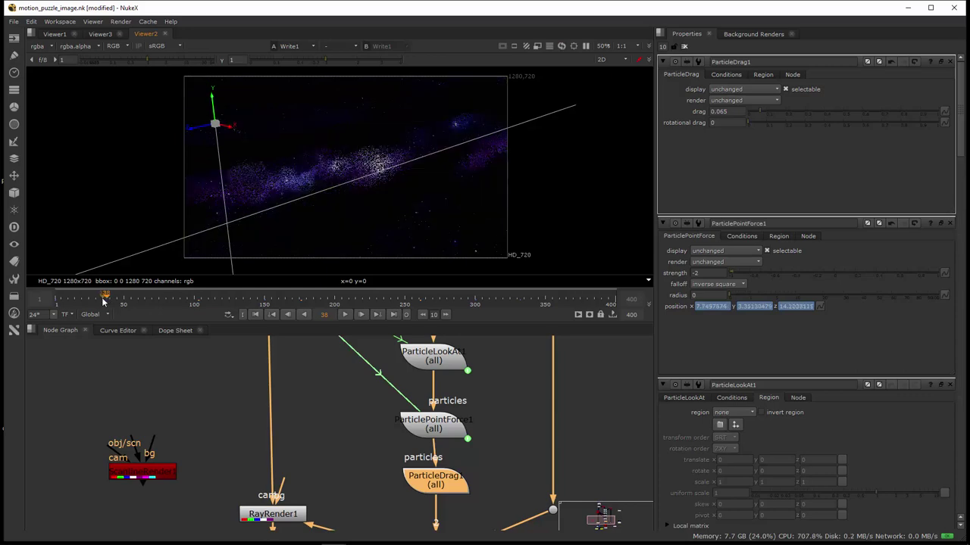
{"action": "left_click_drag", "start_coordinate": [104, 301], "coordinate": [87, 301]}
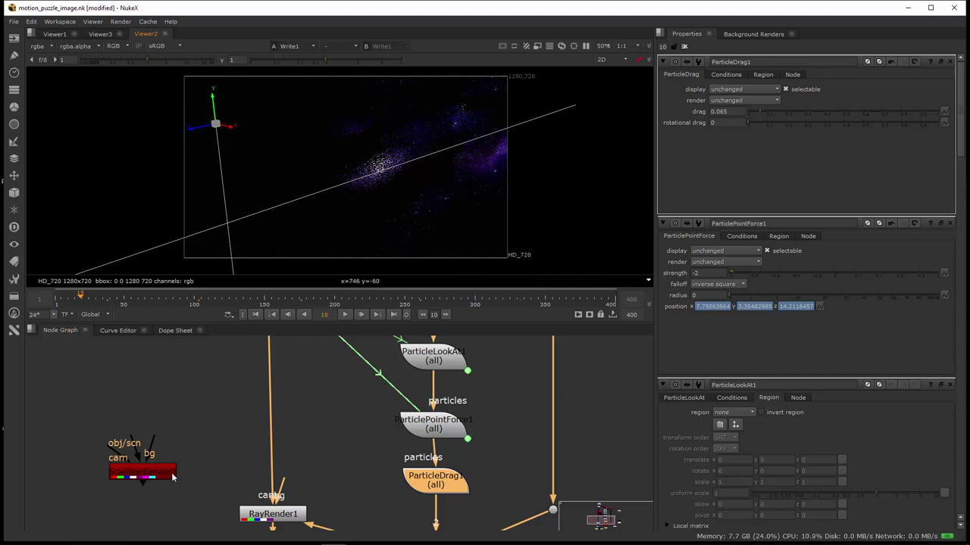
Set the shutter in RayRender1's motion blur settings to 0.
{"action": "middle_click_drag", "start_coordinate": [296, 501], "coordinate": [287, 445]}
{"action": "left_click", "coordinate": [279, 465]}
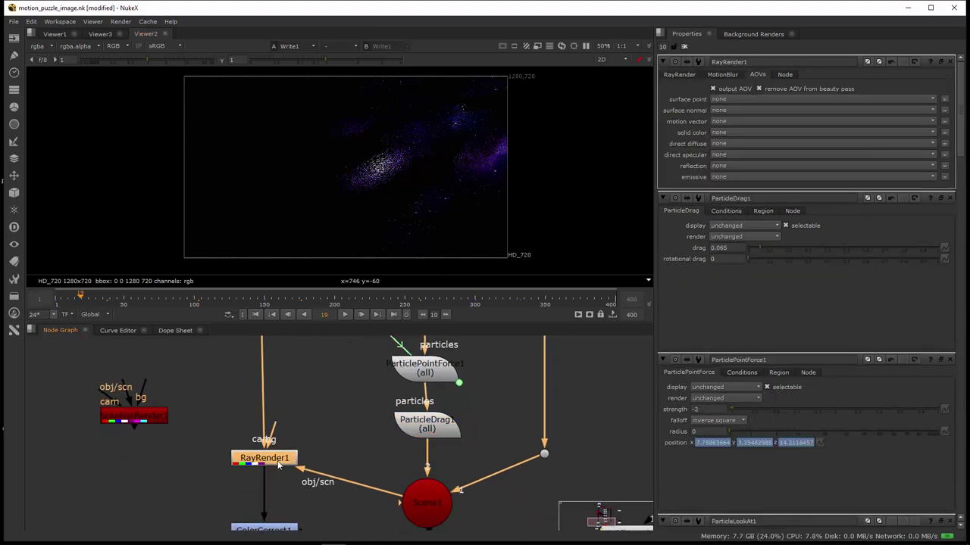
{"action": "left_click", "coordinate": [723, 75]}
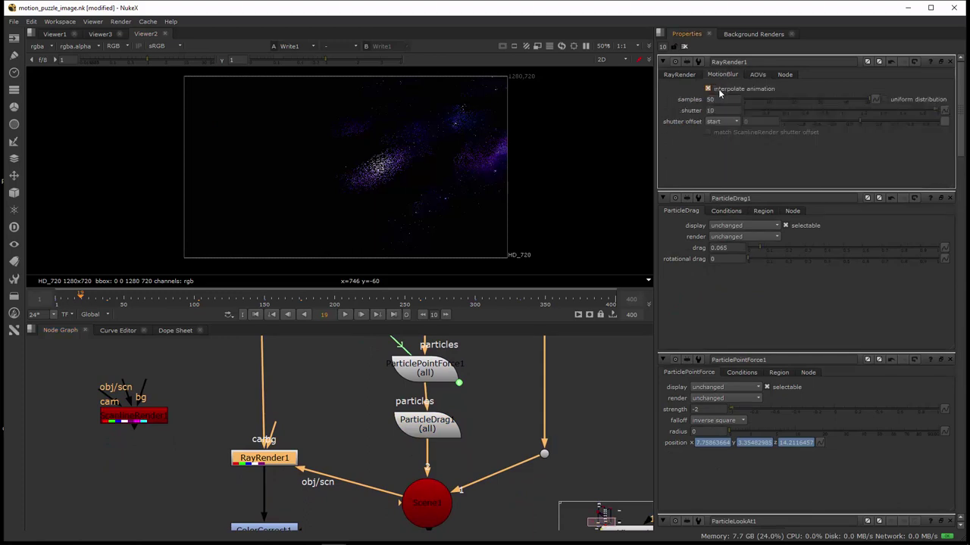
{"action": "left_click_drag", "start_coordinate": [747, 110], "coordinate": [738, 110]}
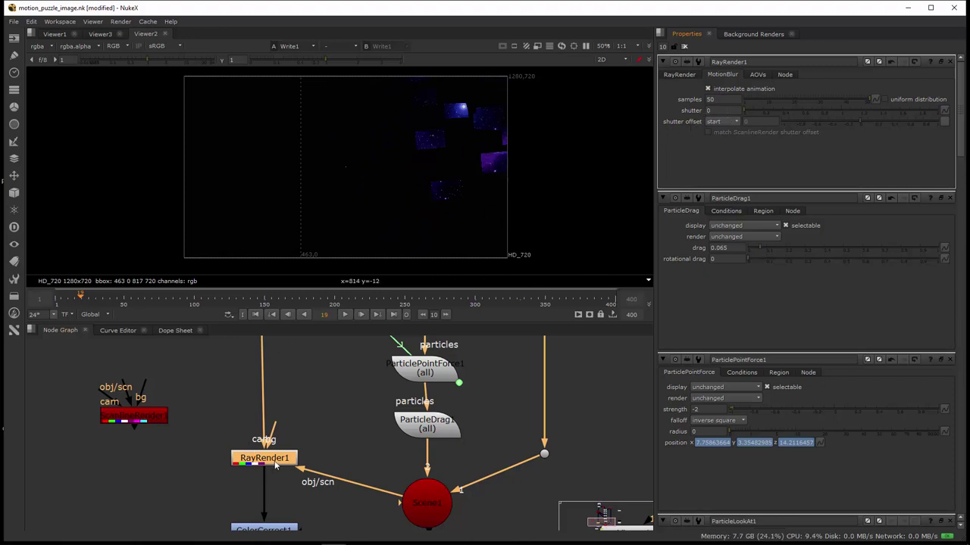
Step through the render without motion blur from frame 45 to frame 277 to examine how the puzzle pieces gather.
{"action": "left_click", "coordinate": [117, 302]}
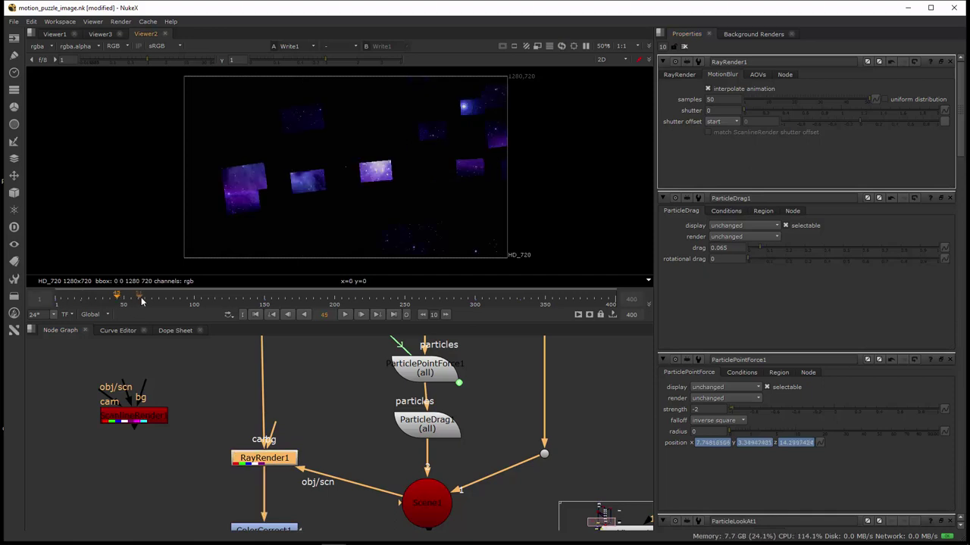
{"action": "left_click", "coordinate": [186, 296]}
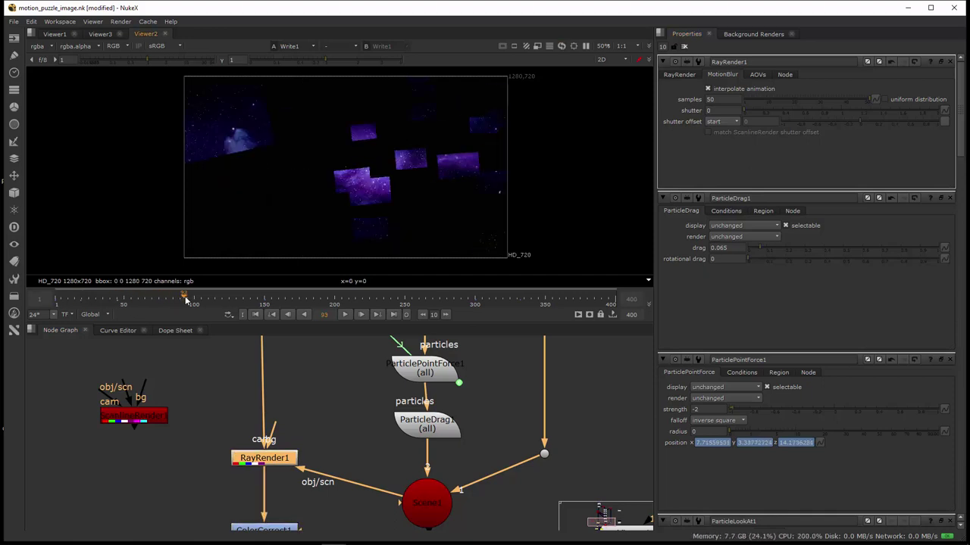
{"action": "left_click_drag", "start_coordinate": [185, 296], "coordinate": [444, 299]}
{"action": "left_click", "coordinate": [322, 297]}
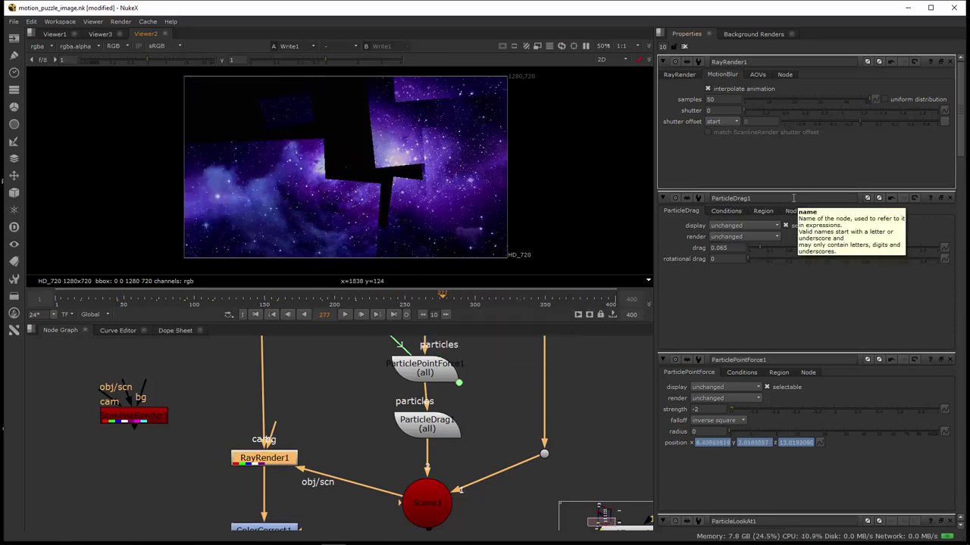
Raise ParticleDrag1's drag to 0.71 and inspect the textured particles near the camera in Viewer3.
{"action": "left_click", "coordinate": [819, 248]}
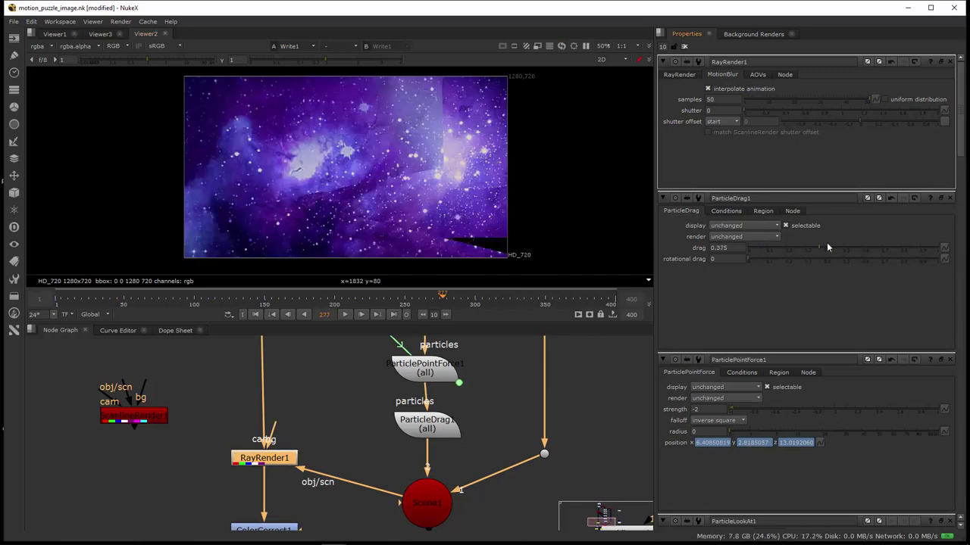
{"action": "left_click", "coordinate": [844, 249]}
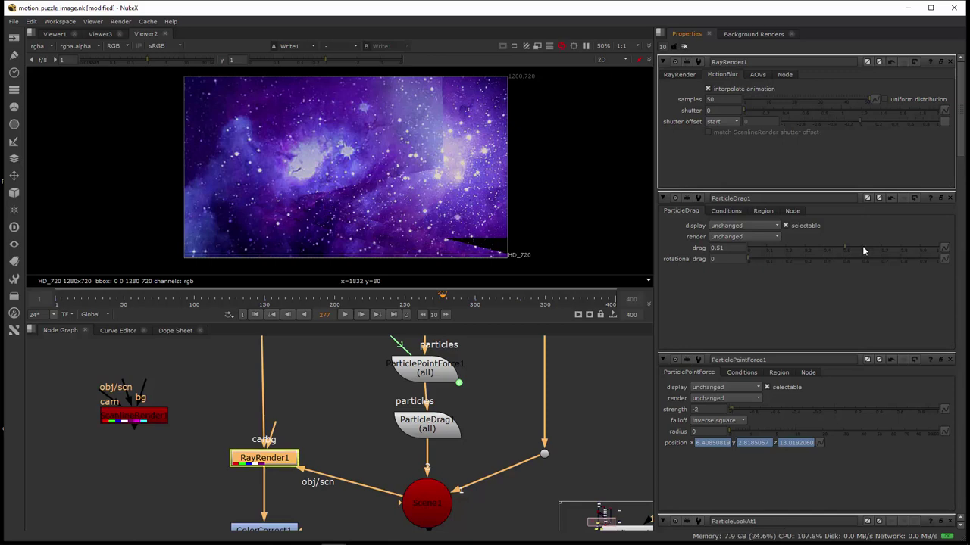
{"action": "left_click", "coordinate": [883, 250]}
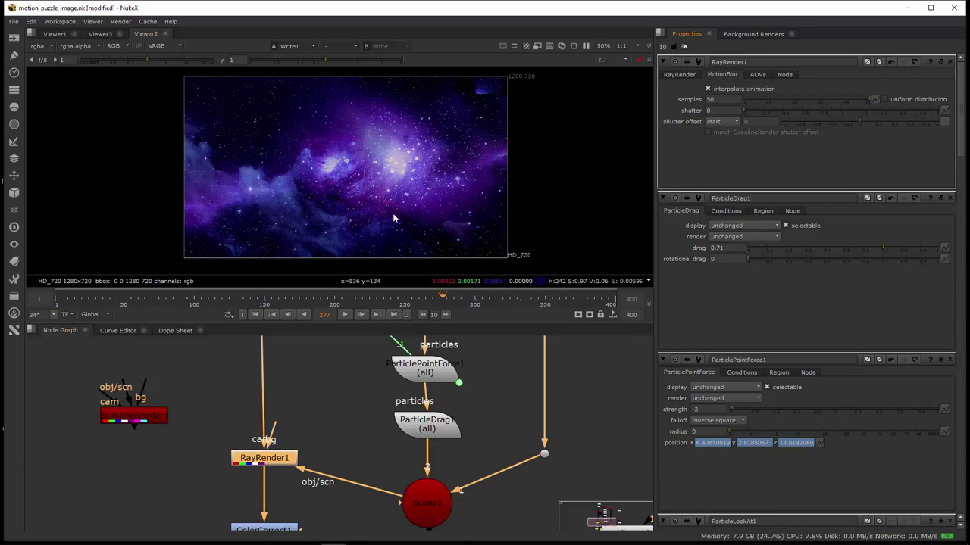
{"action": "left_click", "coordinate": [98, 34]}
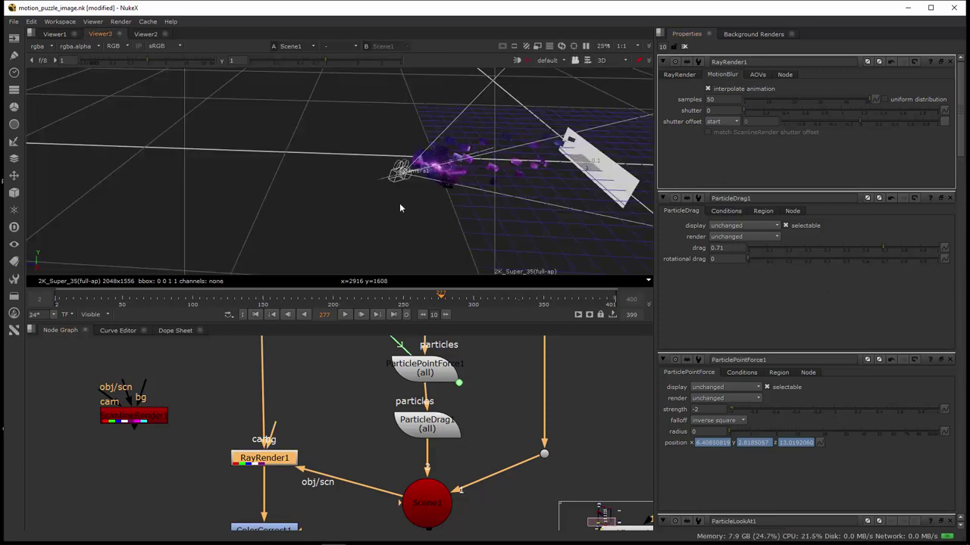
{"action": "mouse_move", "coordinate": [399, 203]}
{"action": "left_mouse_down", "text": "ctrl"}
{"action": "mouse_move", "coordinate": [581, 225]}
{"action": "mouse_move", "coordinate": [531, 219]}
{"action": "mouse_move", "coordinate": [350, 152]}
{"action": "mouse_move", "coordinate": [481, 182]}
{"action": "mouse_move", "coordinate": [502, 176]}
{"action": "mouse_move", "coordinate": [502, 186]}
{"action": "mouse_move", "coordinate": [541, 189]}
{"action": "mouse_move", "coordinate": [327, 166]}
{"action": "mouse_move", "coordinate": [504, 193]}
{"action": "mouse_move", "coordinate": [509, 184]}
{"action": "mouse_move", "coordinate": [415, 193]}
{"action": "left_mouse_up", "text": "ctrl"}
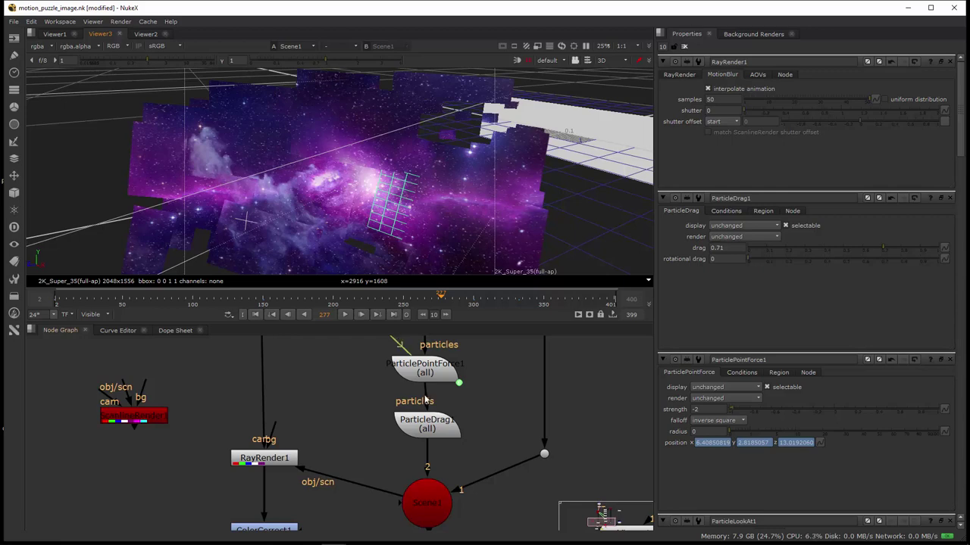
Display ParticleEmitter1's settings and set the particle size to 0.1.
{"action": "scroll", "coordinate": [426, 399], "scroll_direction": "up", "scroll_amount": 10}
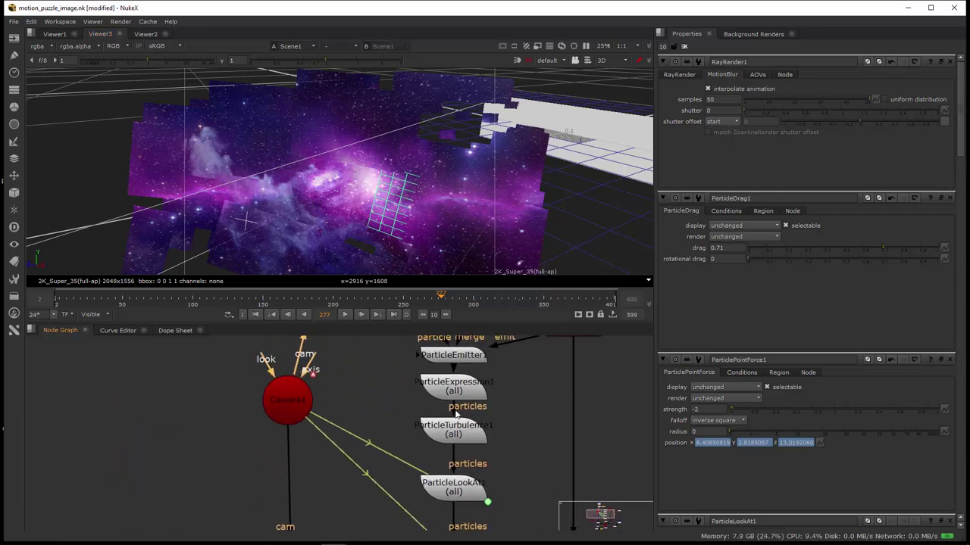
{"action": "scroll", "coordinate": [456, 413], "scroll_direction": "up", "scroll_amount": 2}
{"action": "double_click", "coordinate": [447, 391]}
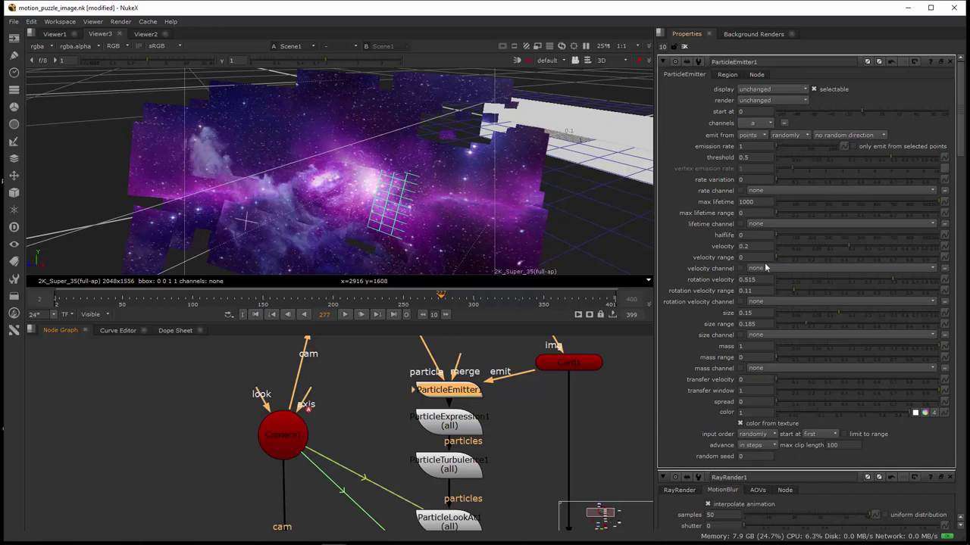
{"action": "double_click", "coordinate": [760, 314]}
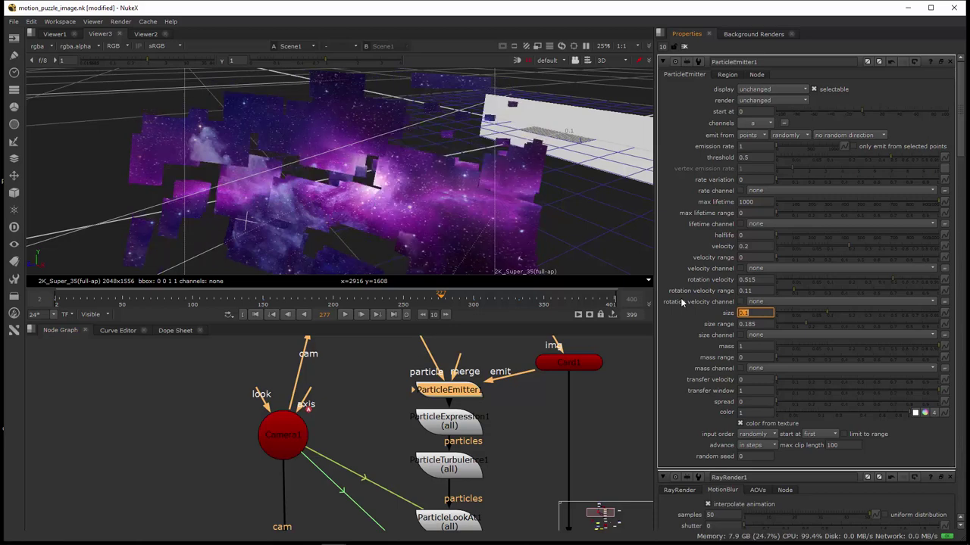
Check the rendered image in Viewer2 for gaps between pieces, advancing from frame 277 to frame 391.
{"action": "left_click", "coordinate": [145, 34]}
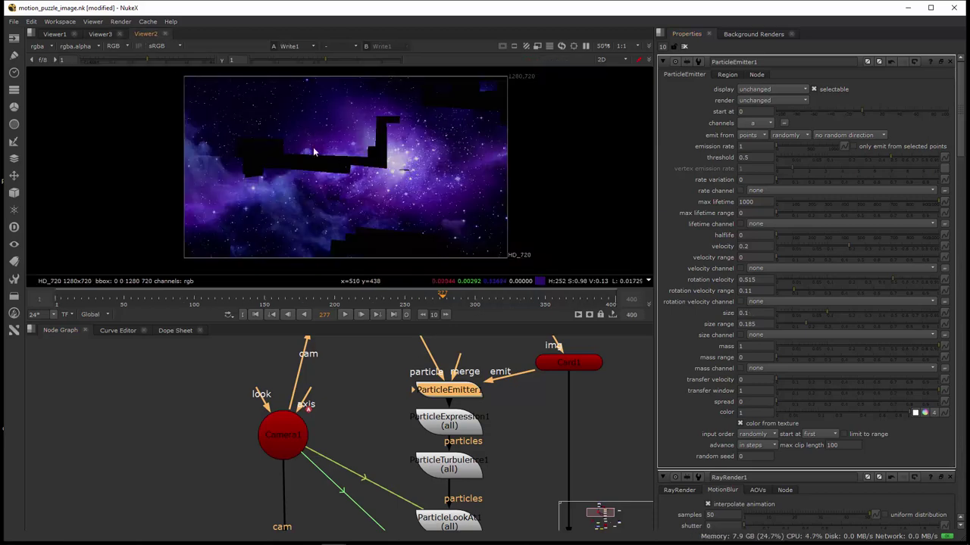
{"action": "left_click", "coordinate": [515, 300]}
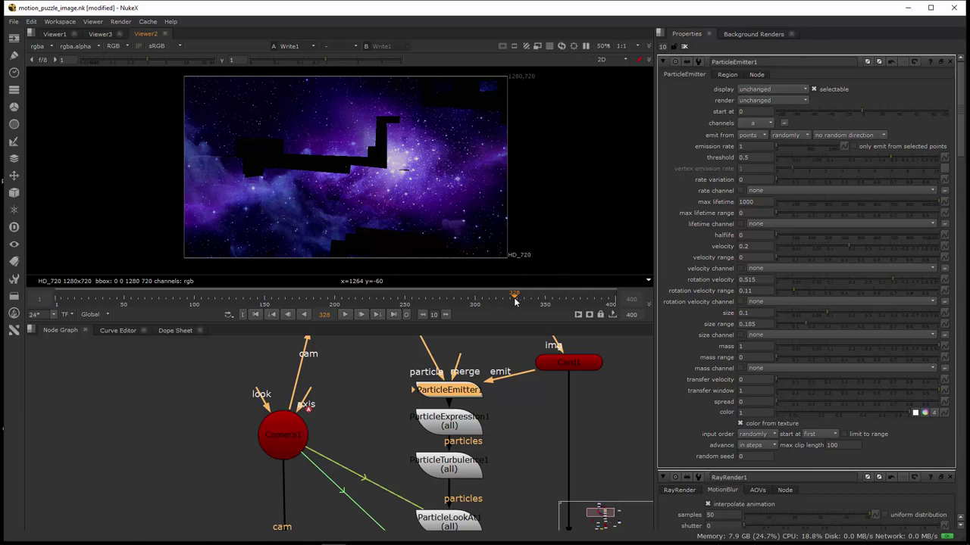
{"action": "left_click_drag", "start_coordinate": [514, 300], "coordinate": [580, 301]}
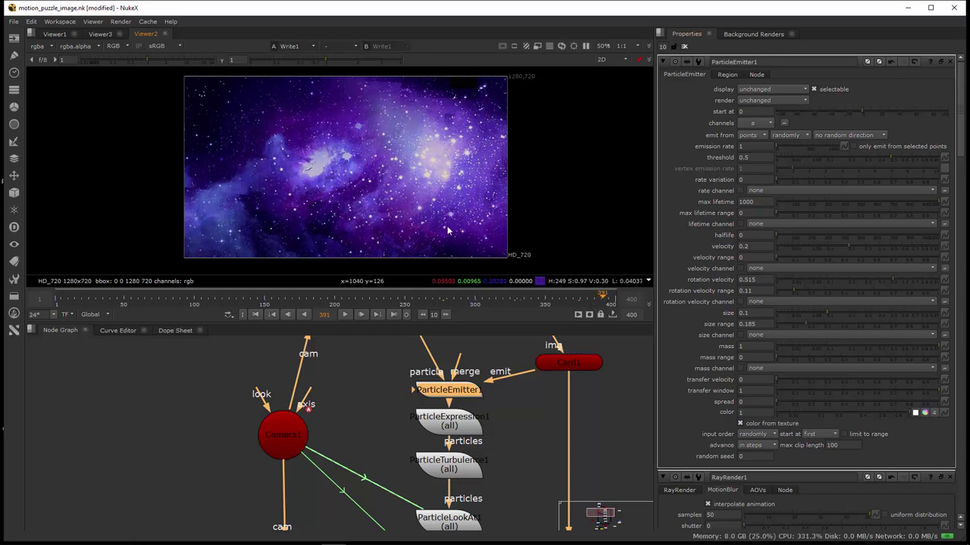
Set ParticleEmitter1's particle size to 0.12 and inspect the pieces in the 3D view.
{"action": "left_click", "coordinate": [761, 288]}
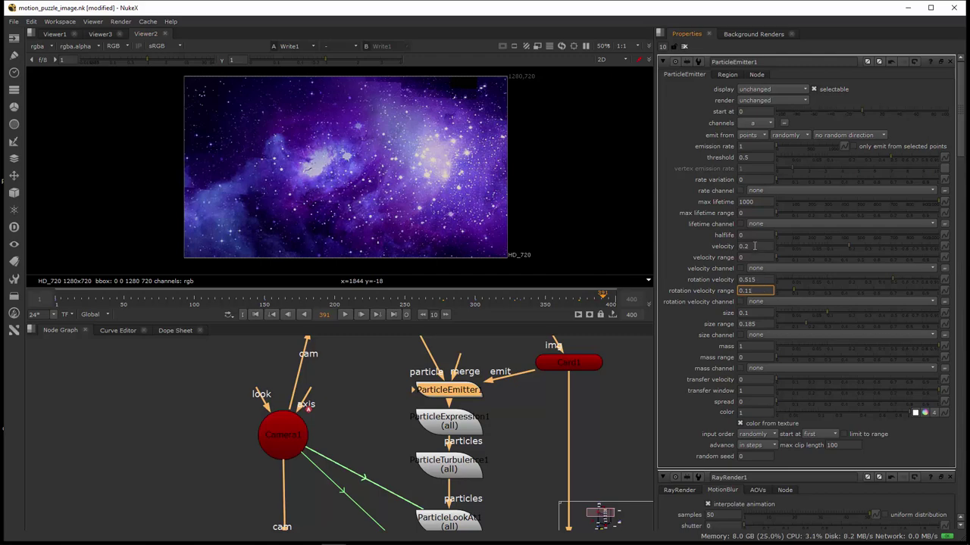
{"action": "key", "text": "Tab"}
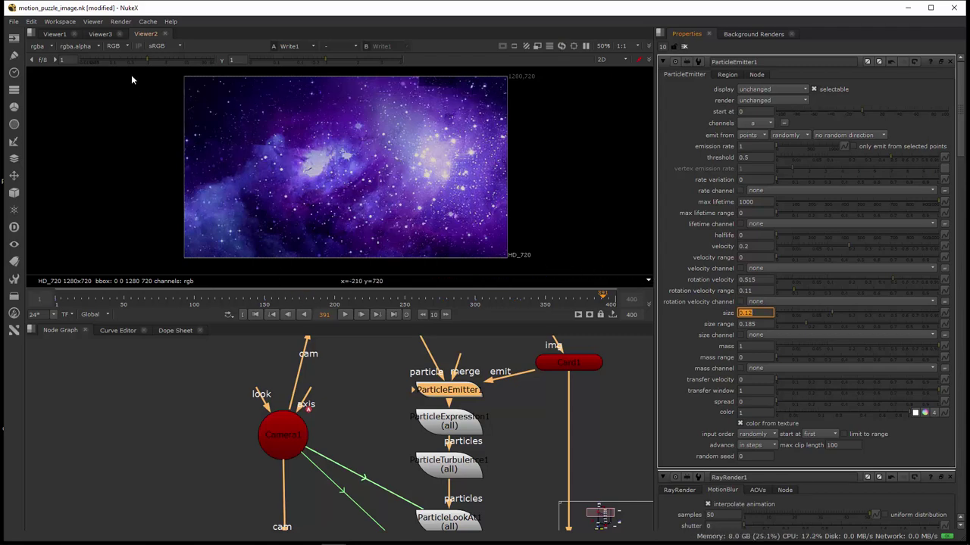
{"action": "left_click", "coordinate": [94, 34]}
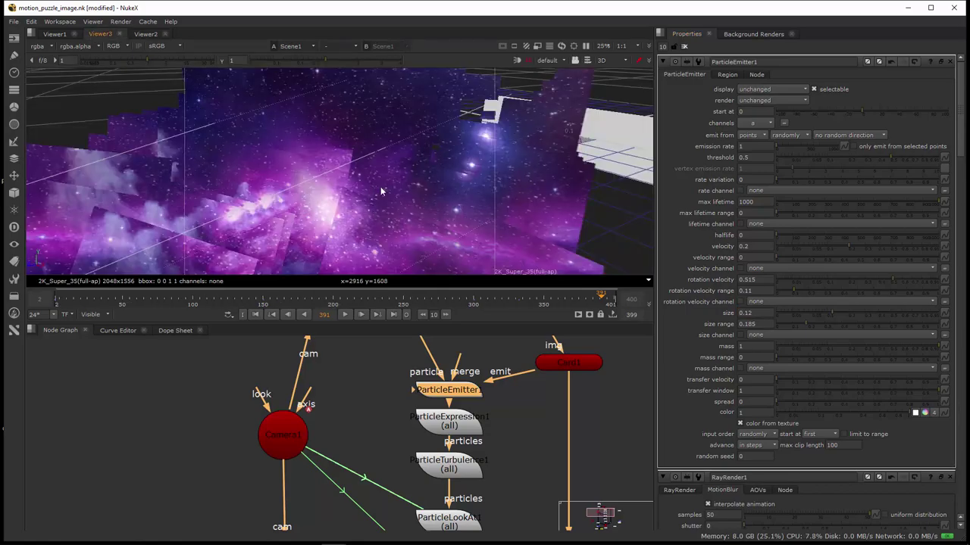
{"action": "left_click_drag", "start_coordinate": [381, 192], "coordinate": [472, 194], "text": "ctrl"}
Set ParticleEmitter1's emission rate to 3 and enter 0.2 as its velocity.
{"action": "left_click", "coordinate": [755, 146]}
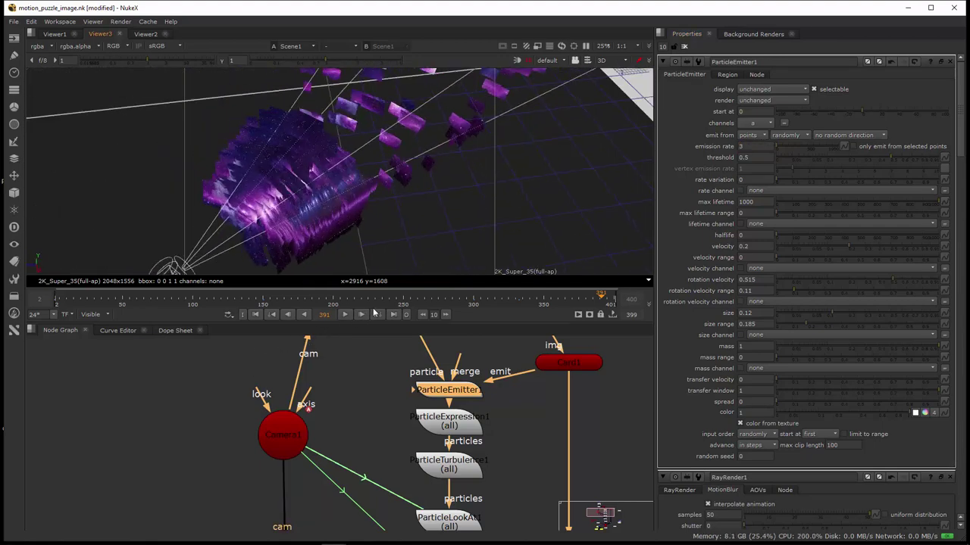
{"action": "left_click", "coordinate": [756, 244]}
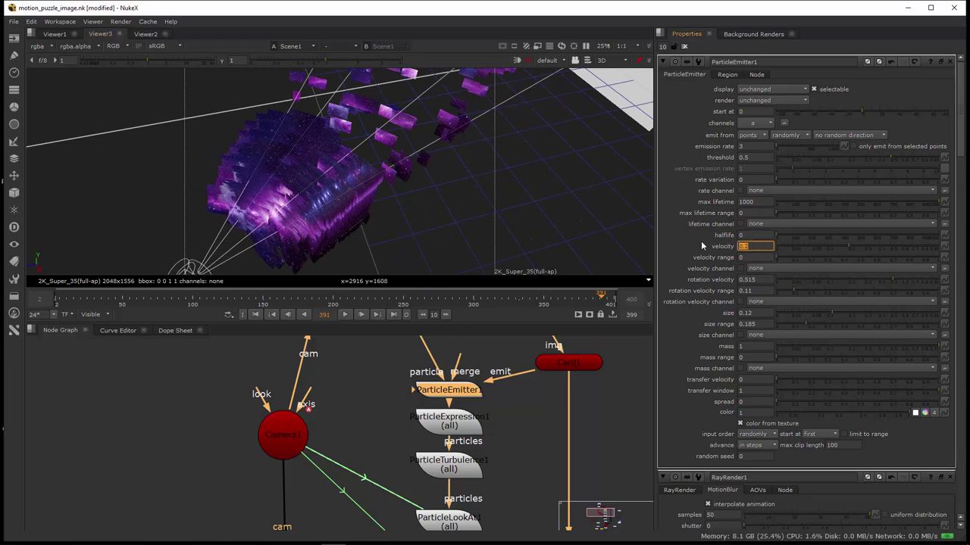
{"action": "type", "text": "0.2"}
{"action": "key", "text": "Return"}
Set ParticleEmitter1's particle size to 0.05 and inspect the smaller pieces in the 3D view.
{"action": "left_click", "coordinate": [758, 313]}
{"action": "double_click", "coordinate": [757, 313]}
{"action": "type", "text": "0.05"}
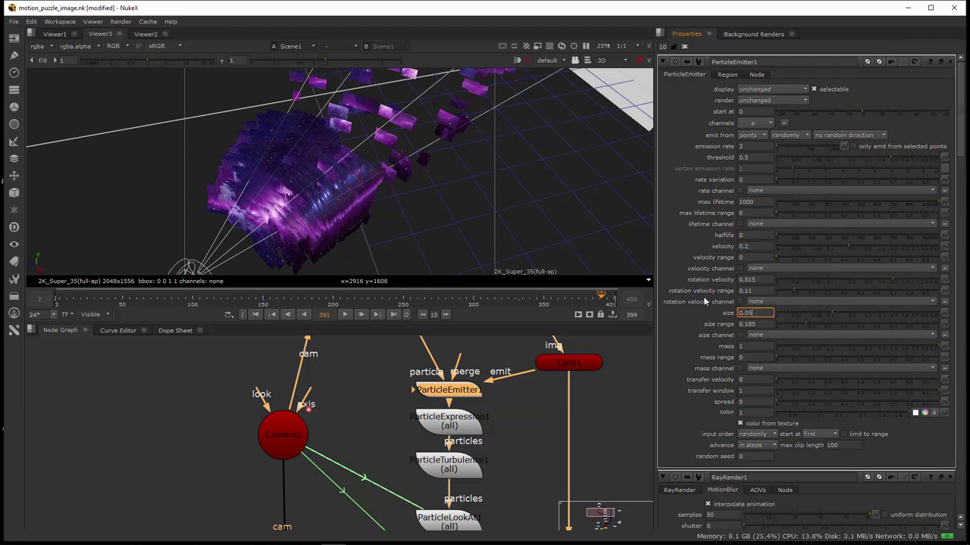
{"action": "key", "text": "Return"}
{"action": "left_click_drag", "start_coordinate": [282, 249], "coordinate": [236, 60], "text": "ctrl"}
Review the rendered output with the smaller pieces in Viewer2, moving to frame 141 and on to frame 179.
{"action": "left_click", "coordinate": [141, 35]}
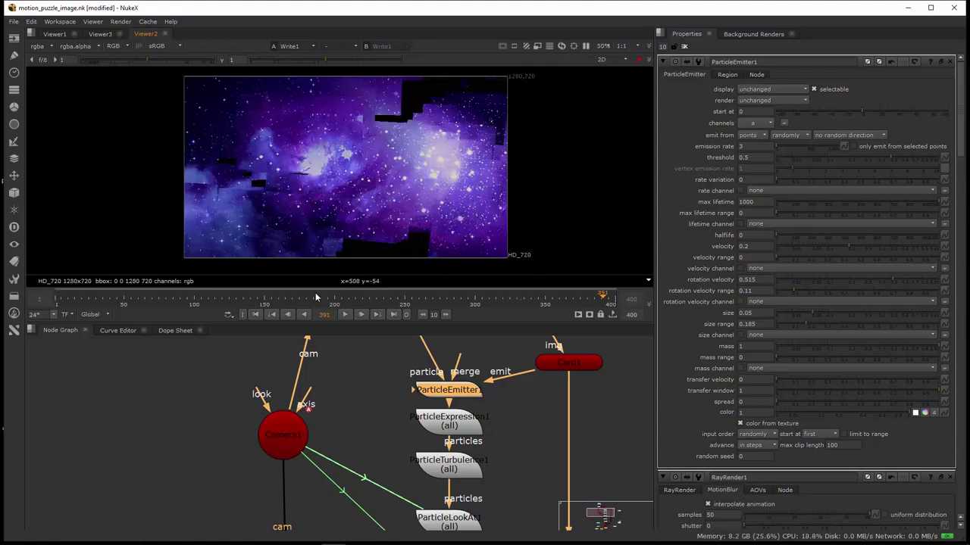
{"action": "left_click_drag", "start_coordinate": [266, 298], "coordinate": [253, 300]}
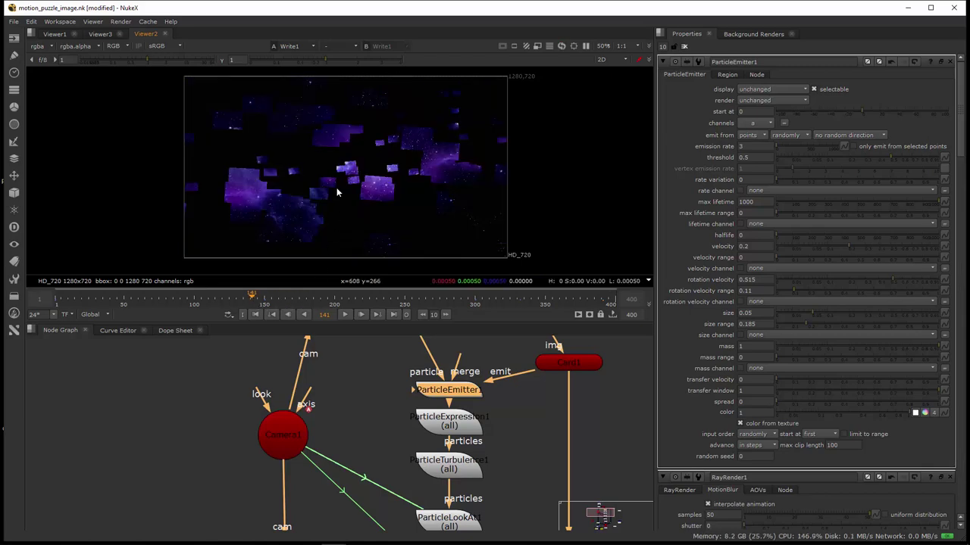
{"action": "left_click", "coordinate": [306, 298]}
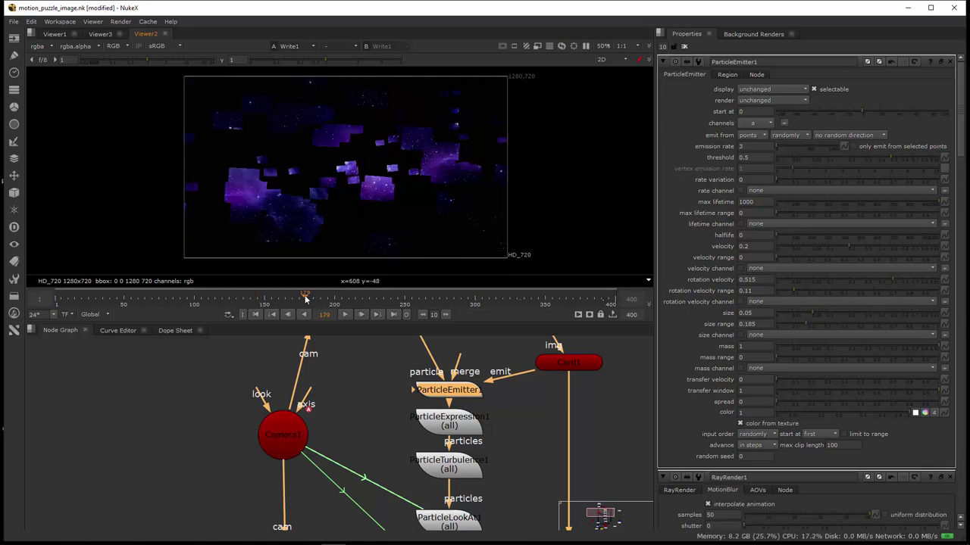
At frame 221, set RayRender1's motion blur shutter to 20 and raise it further to 30.
{"action": "left_click", "coordinate": [362, 300]}
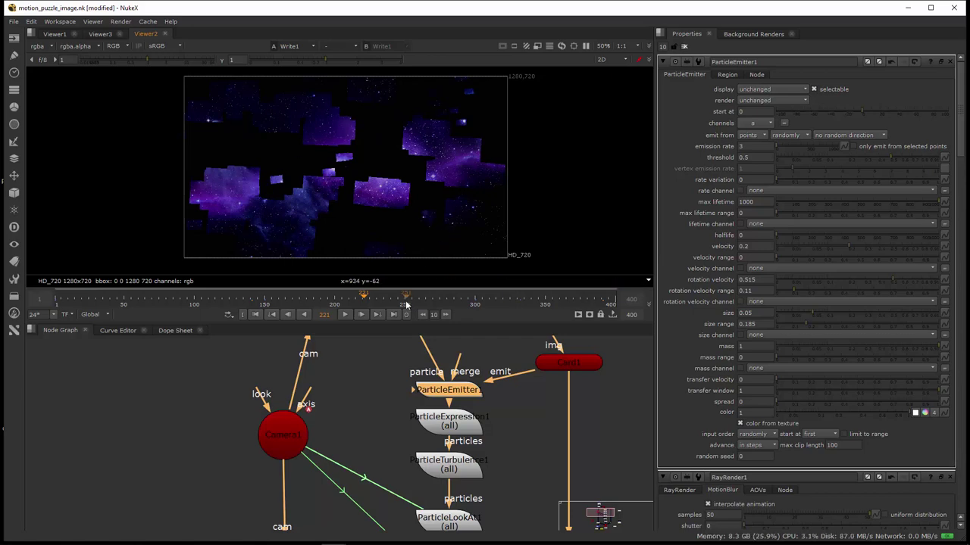
{"action": "middle_click_drag", "start_coordinate": [322, 465], "coordinate": [310, 342]}
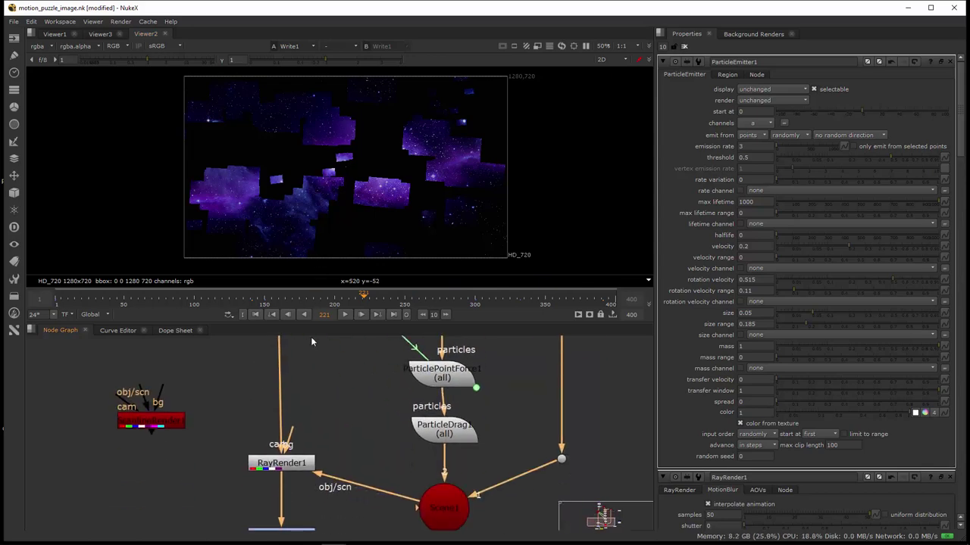
{"action": "double_click", "coordinate": [293, 469]}
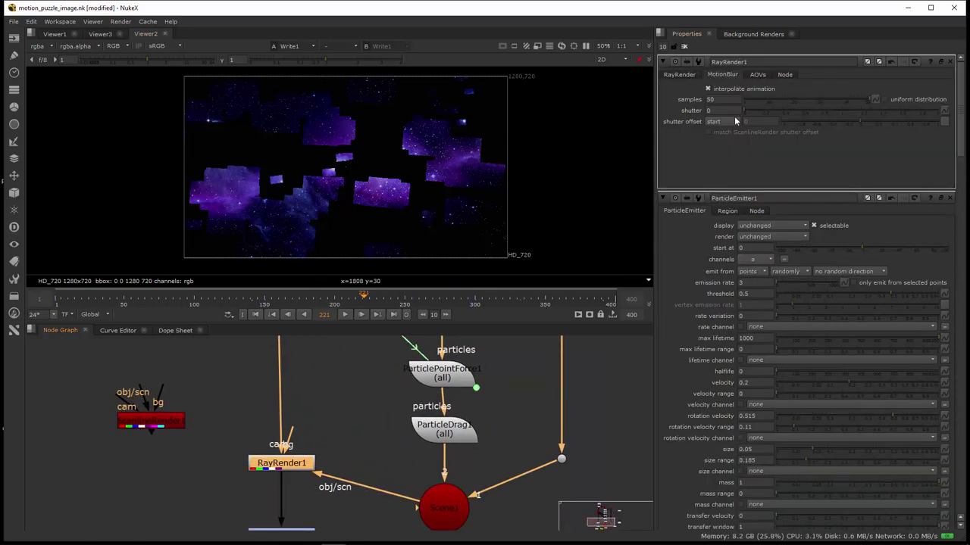
{"action": "left_click", "coordinate": [707, 111]}
{"action": "double_click", "coordinate": [719, 100]}
{"action": "left_click", "coordinate": [712, 111]}
{"action": "type", "text": "20"}
{"action": "key", "text": "Return"}
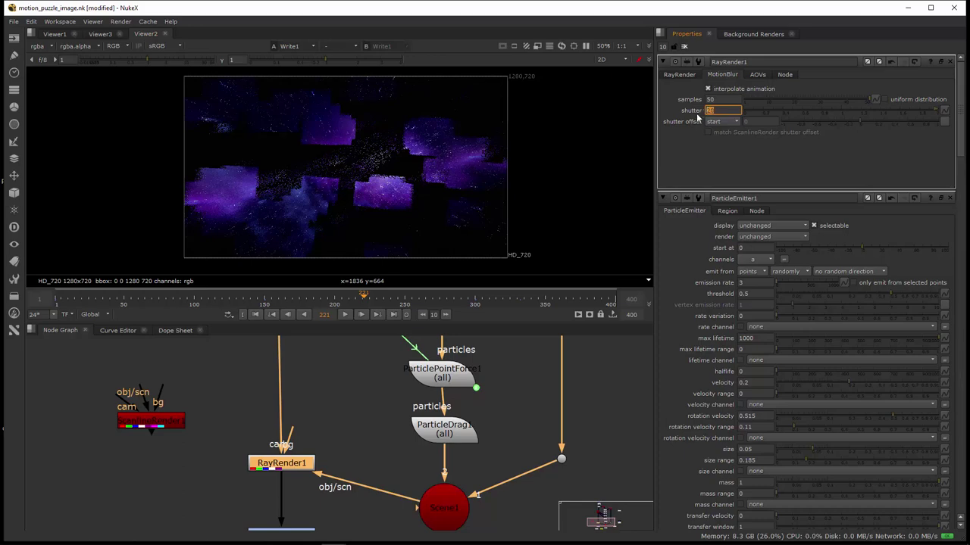
{"action": "type", "text": "30"}
{"action": "key", "text": "Return"}
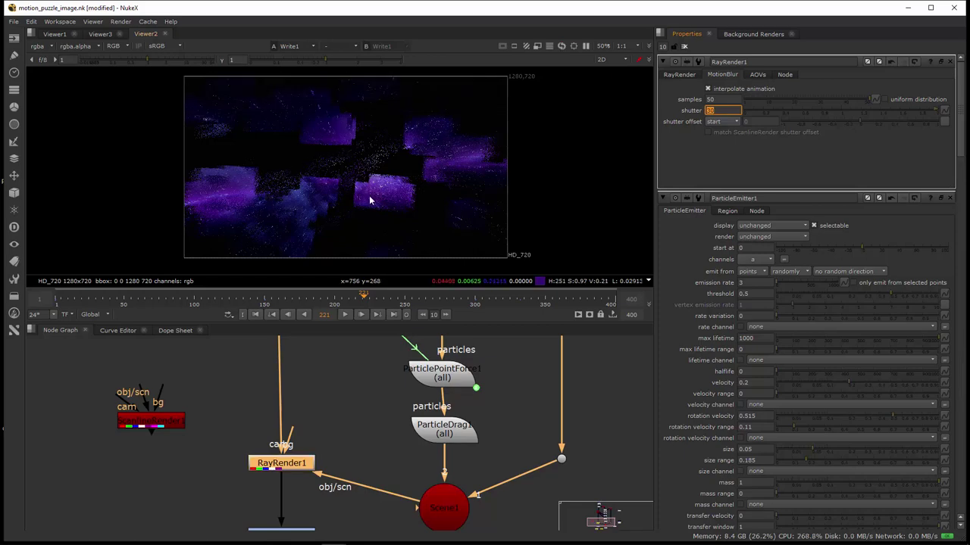
Review the motion-blurred render in Viewer2 at frames 263, 289 and 326.
{"action": "left_click", "coordinate": [419, 296]}
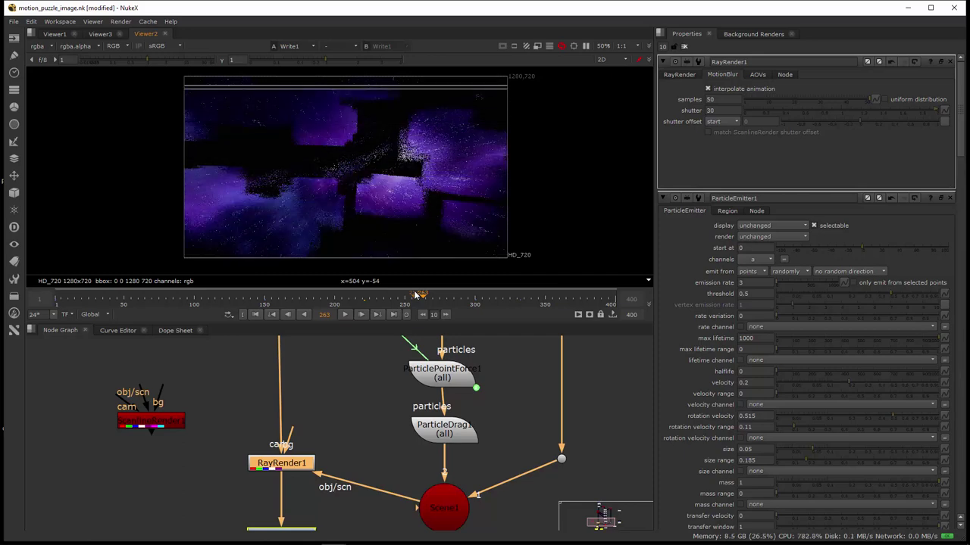
{"action": "left_click", "coordinate": [459, 298]}
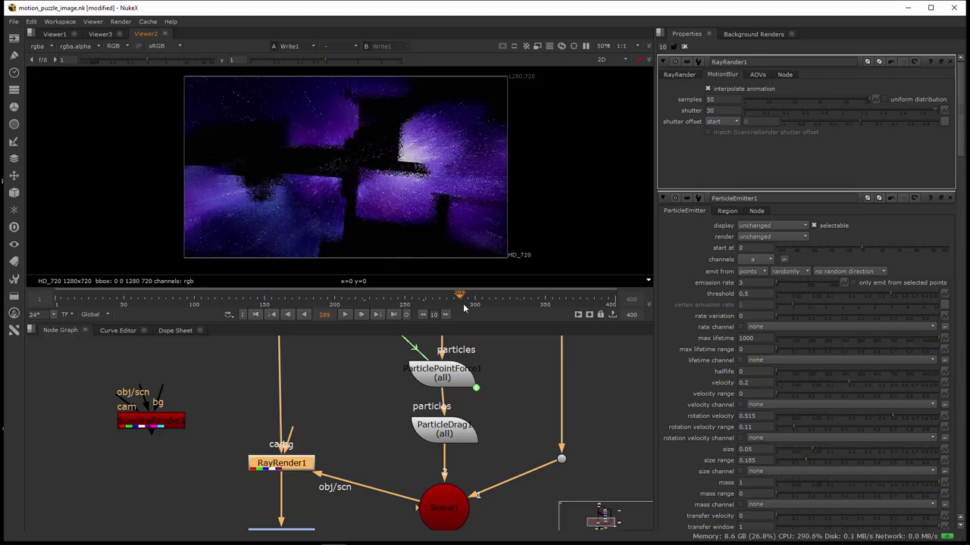
{"action": "left_click", "coordinate": [512, 304]}
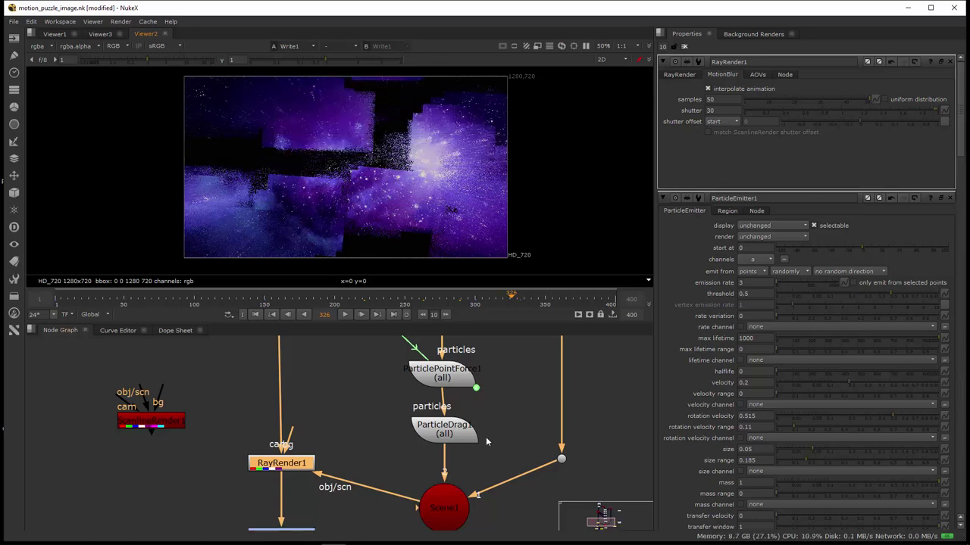
Disconnect Card2's img input from Project3D1 and connect it back to Project3D1.
{"action": "middle_click_drag", "start_coordinate": [486, 436], "coordinate": [492, 528]}
{"action": "scroll", "coordinate": [473, 488], "scroll_direction": "down", "scroll_amount": 2}
{"action": "scroll", "coordinate": [492, 420], "scroll_direction": "down", "scroll_amount": 2}
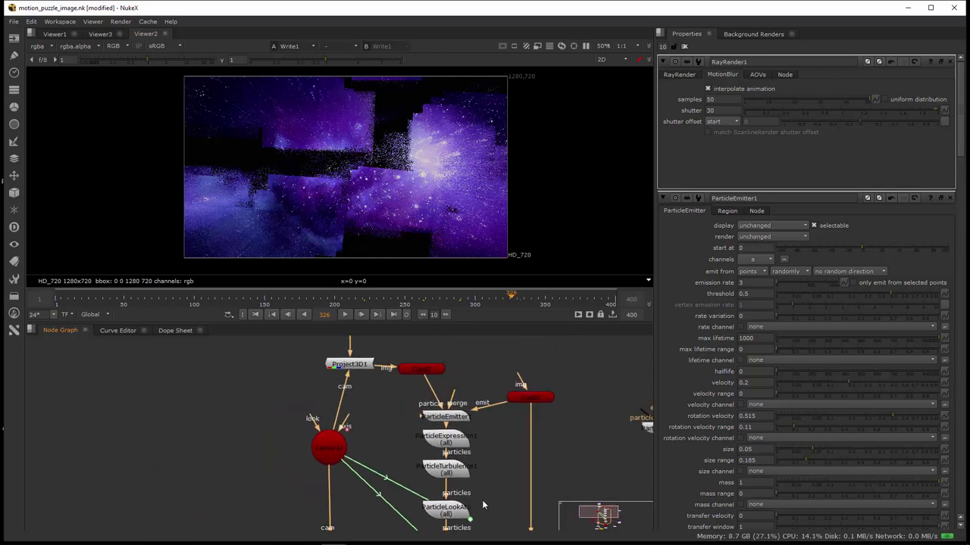
{"action": "scroll", "coordinate": [471, 440], "scroll_direction": "up", "scroll_amount": 2}
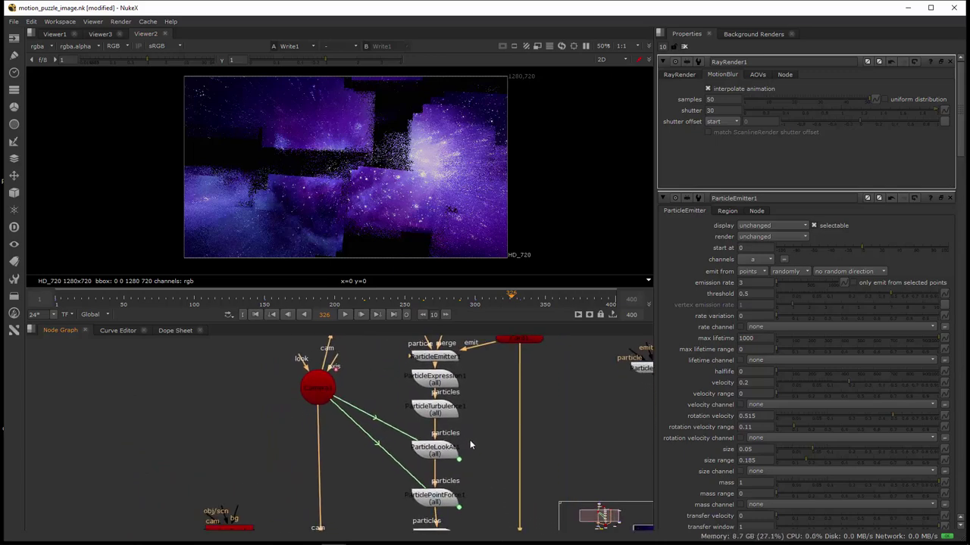
{"action": "middle_click_drag", "start_coordinate": [470, 440], "coordinate": [461, 498]}
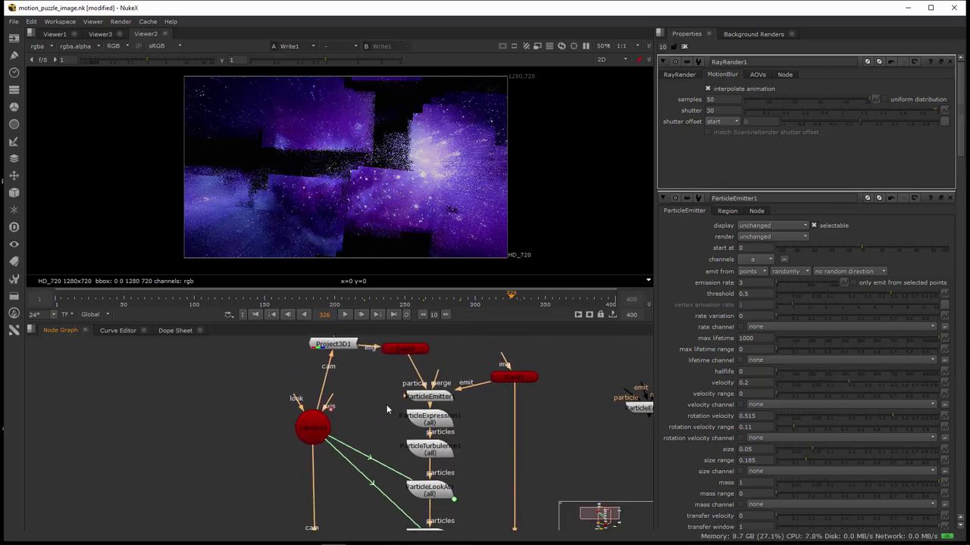
{"action": "middle_click_drag", "start_coordinate": [387, 404], "coordinate": [403, 457]}
{"action": "left_click_drag", "start_coordinate": [423, 420], "coordinate": [441, 409]}
{"action": "scroll", "coordinate": [433, 427], "scroll_direction": "up", "scroll_amount": 3}
{"action": "left_click", "coordinate": [438, 393]}
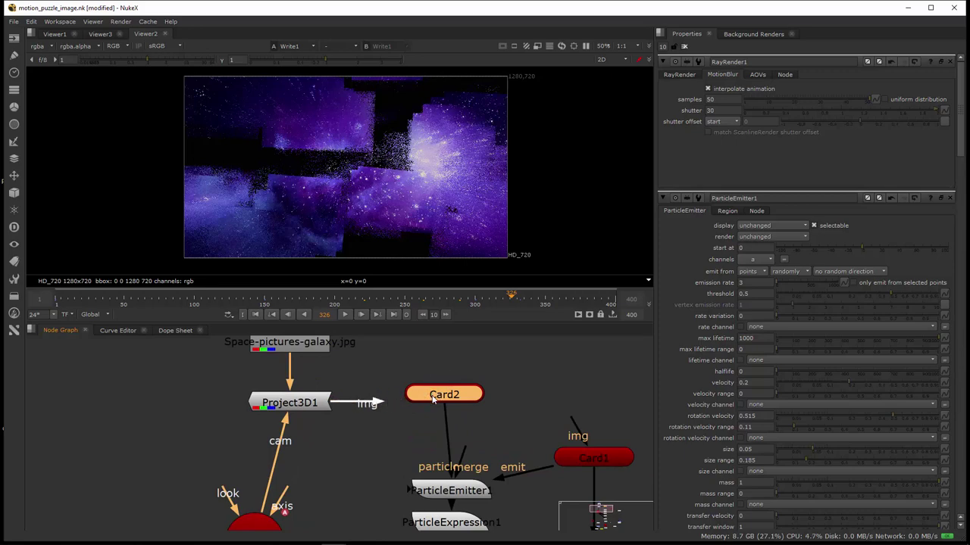
{"action": "left_click_drag", "start_coordinate": [431, 394], "coordinate": [437, 367]}
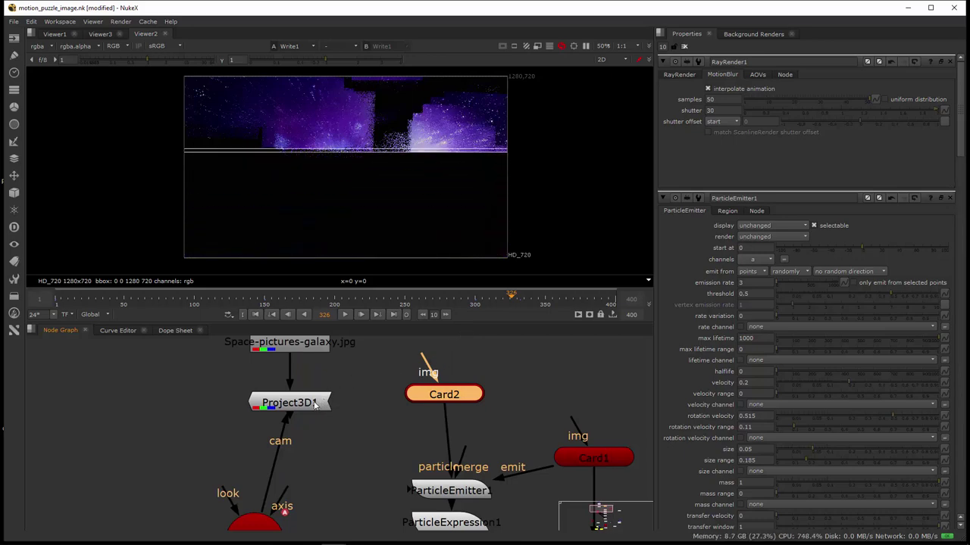
{"action": "left_click_drag", "start_coordinate": [423, 358], "coordinate": [307, 409]}
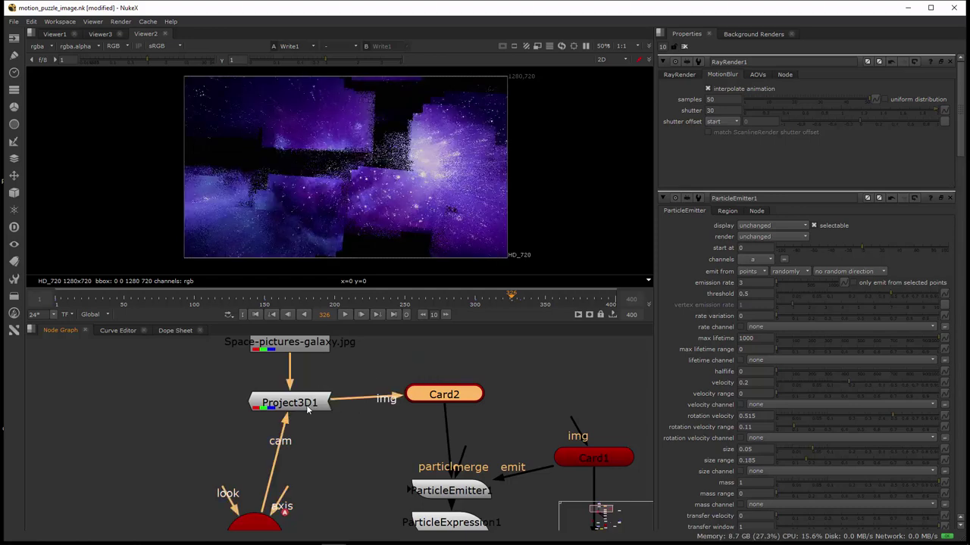
Locate the Project3D shader among the available 3D nodes without adding one.
{"action": "middle_click_drag", "start_coordinate": [306, 409], "coordinate": [384, 458]}
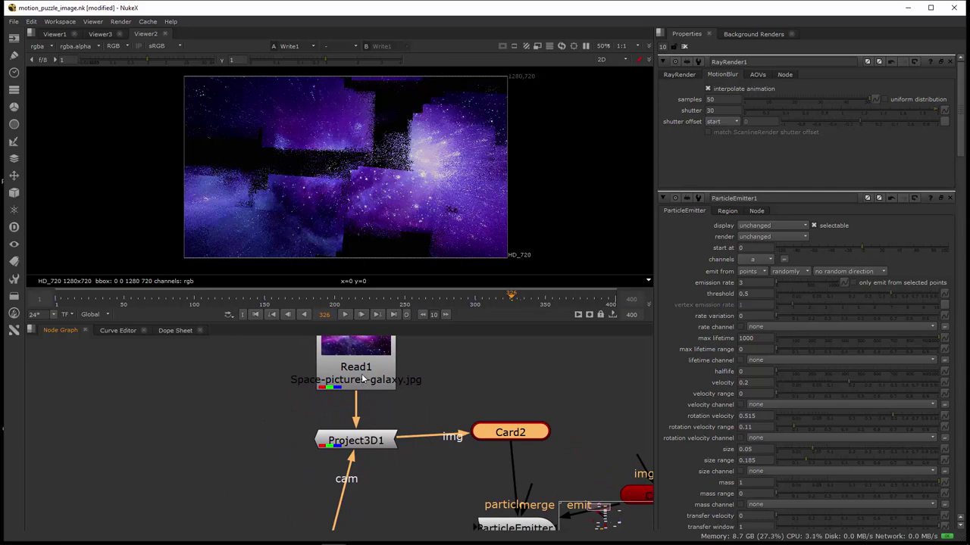
{"action": "left_click", "coordinate": [14, 194]}
{"action": "mouse_move", "coordinate": [51, 250]}
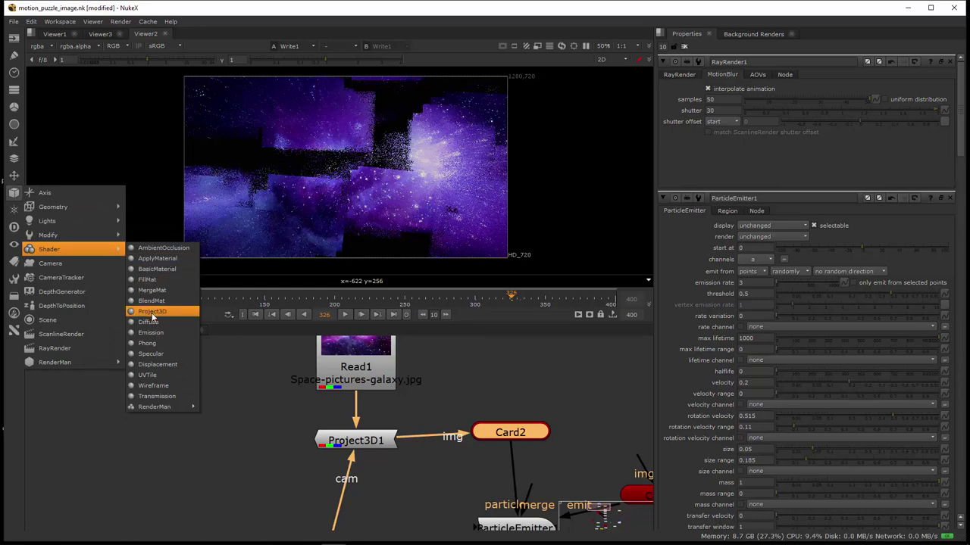
{"action": "left_click", "coordinate": [230, 363]}
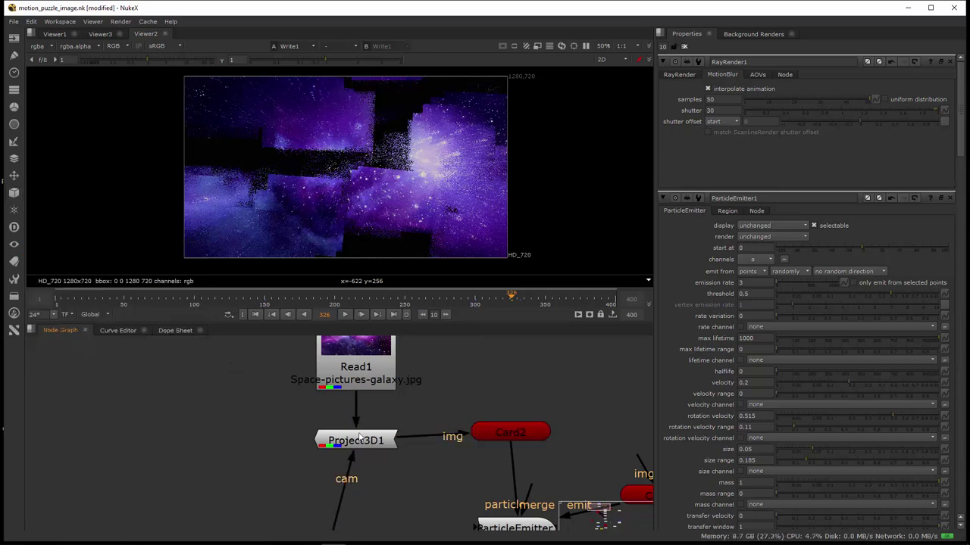
Review Camera1's link into Project3D1 and shift Project3D1 slightly upward, roughly level with Card2.
{"action": "middle_click_drag", "start_coordinate": [376, 459], "coordinate": [357, 355]}
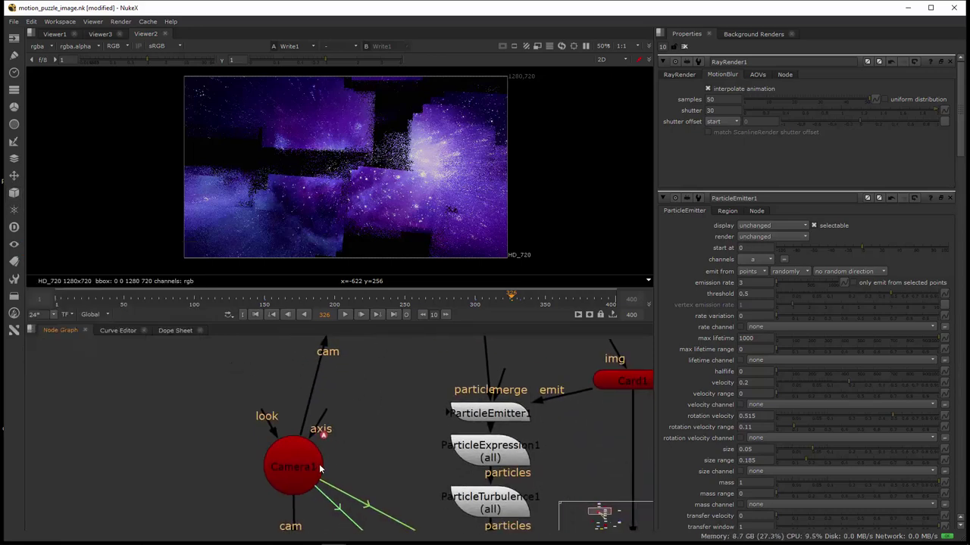
{"action": "middle_click_drag", "start_coordinate": [364, 424], "coordinate": [367, 526]}
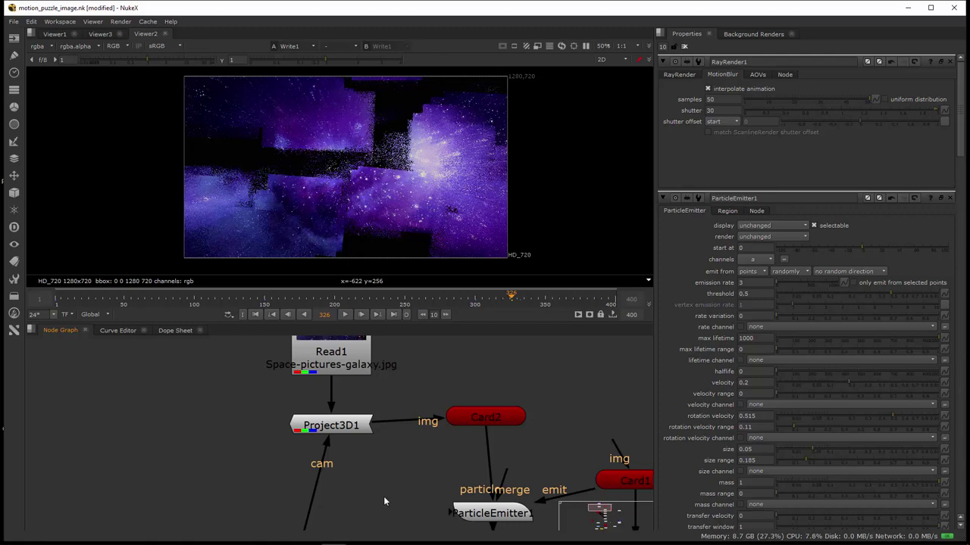
{"action": "middle_click_drag", "start_coordinate": [380, 497], "coordinate": [380, 478]}
{"action": "left_click_drag", "start_coordinate": [339, 414], "coordinate": [342, 399]}
{"action": "key", "text": "f"}
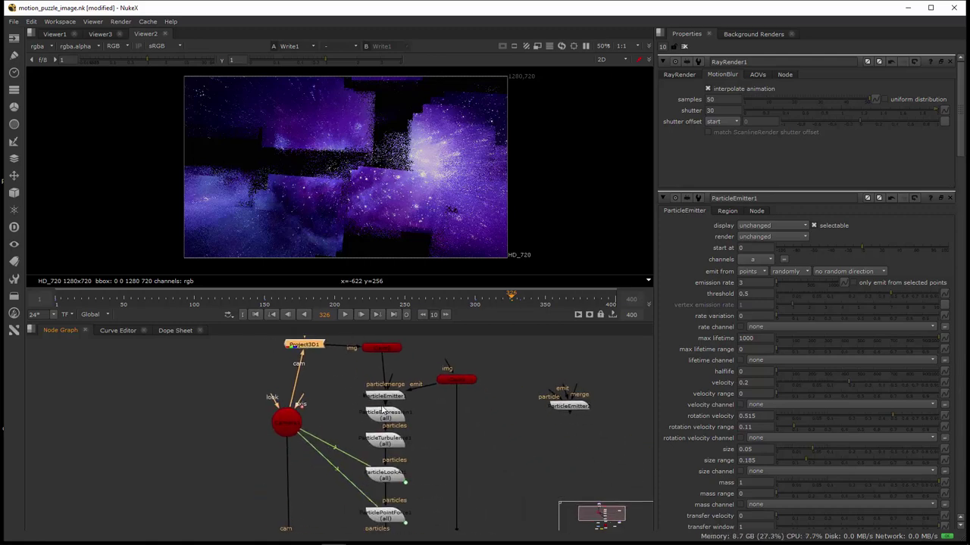
Survey the particle node chain and nudge Card2 so it sits directly above ParticleEmitter1.
{"action": "scroll", "coordinate": [387, 424], "scroll_direction": "down", "scroll_amount": 4}
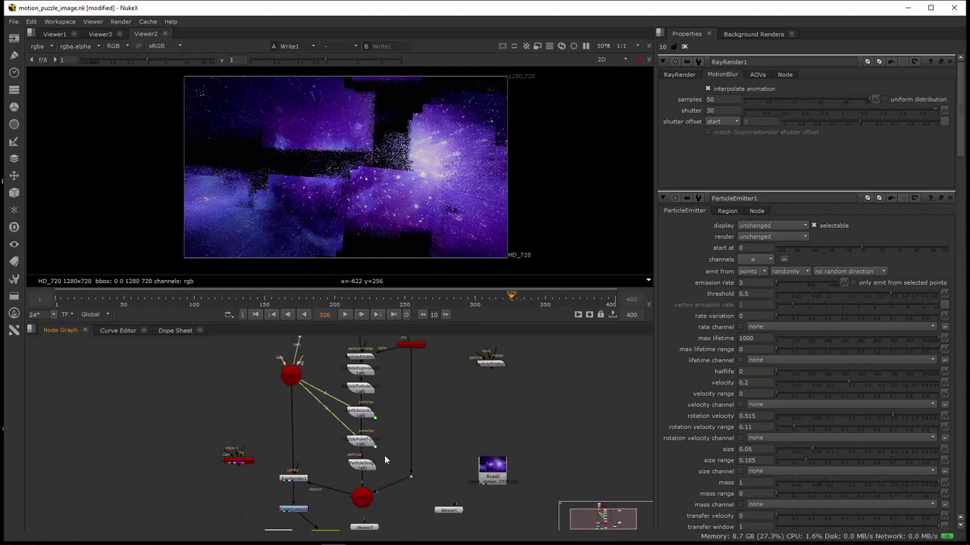
{"action": "scroll", "coordinate": [384, 494], "scroll_direction": "up", "scroll_amount": 5}
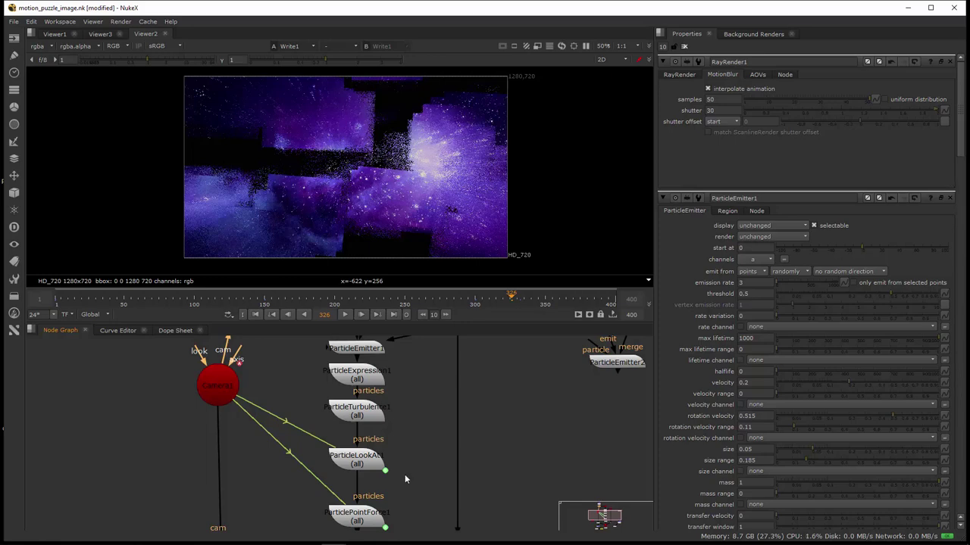
{"action": "middle_click_drag", "start_coordinate": [405, 474], "coordinate": [418, 518]}
{"action": "left_click", "coordinate": [369, 374]}
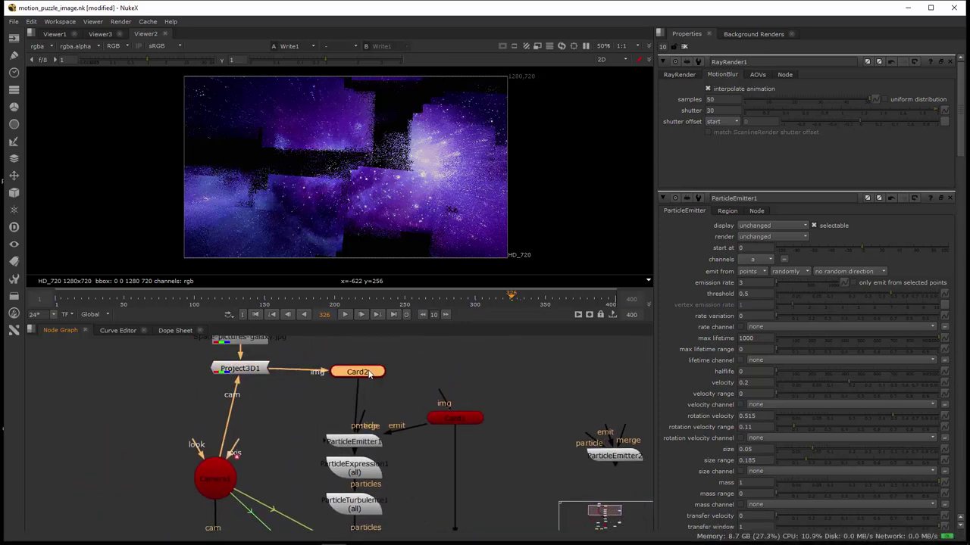
{"action": "left_click_drag", "start_coordinate": [369, 374], "coordinate": [366, 373]}
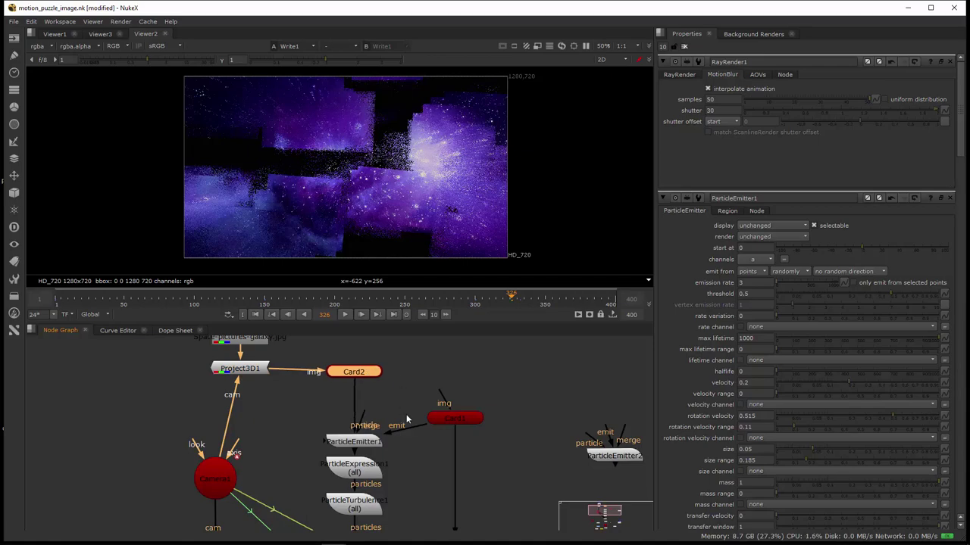